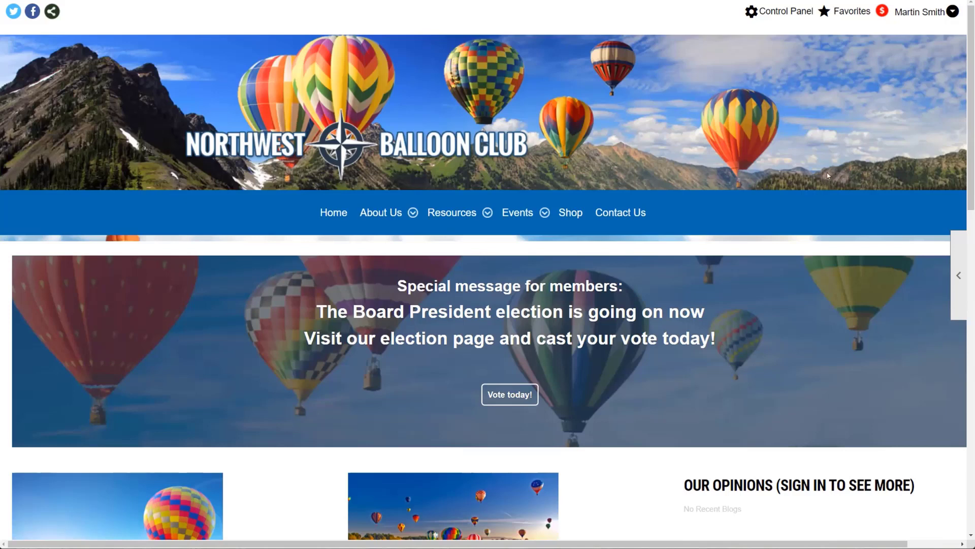
Open People Options from the Control Panel and review its membership, secondary member, tertiary member and miscellaneous settings.
click(794, 10)
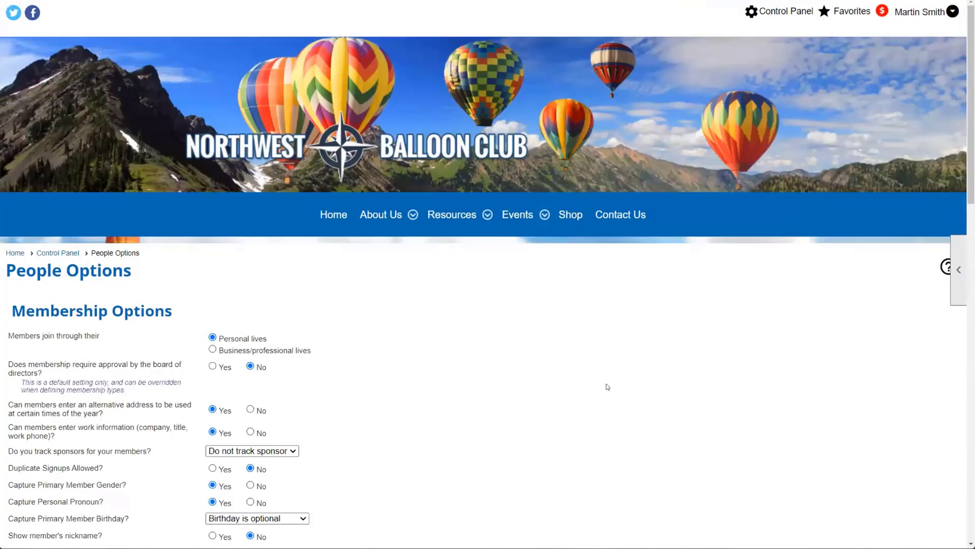
scroll(592, 294, down, 2)
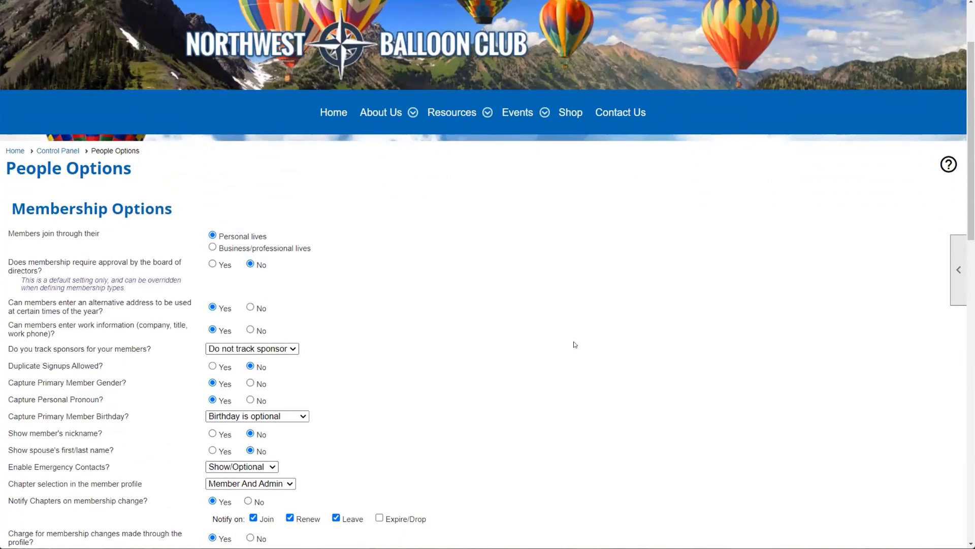
scroll(580, 343, down, 3)
scroll(572, 361, down, 1)
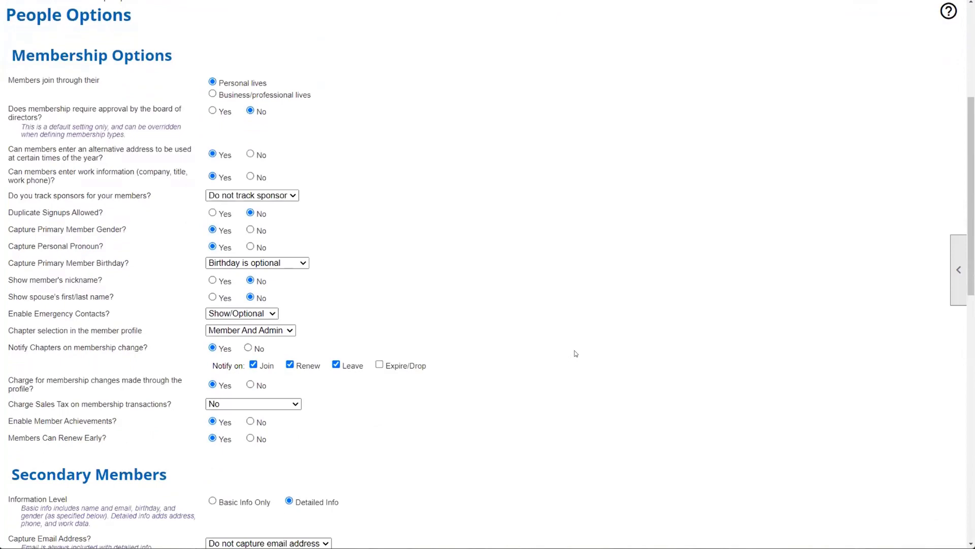
scroll(576, 353, down, 6)
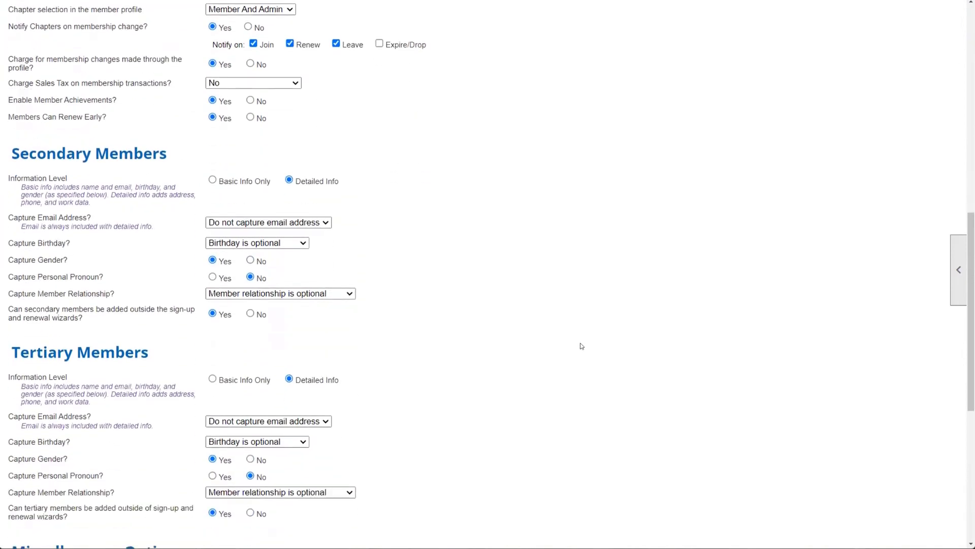
scroll(582, 346, down, 2)
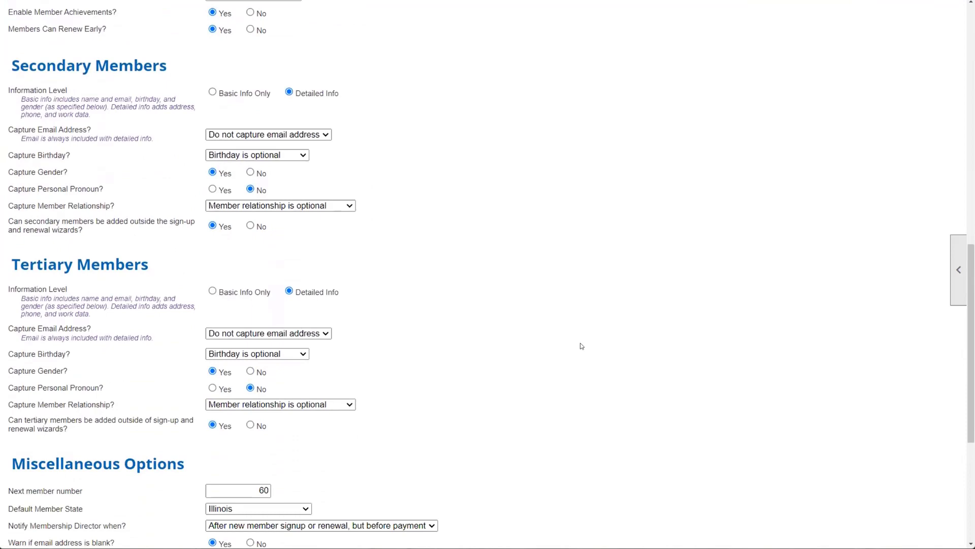
scroll(582, 346, up, 9)
scroll(581, 349, up, 1)
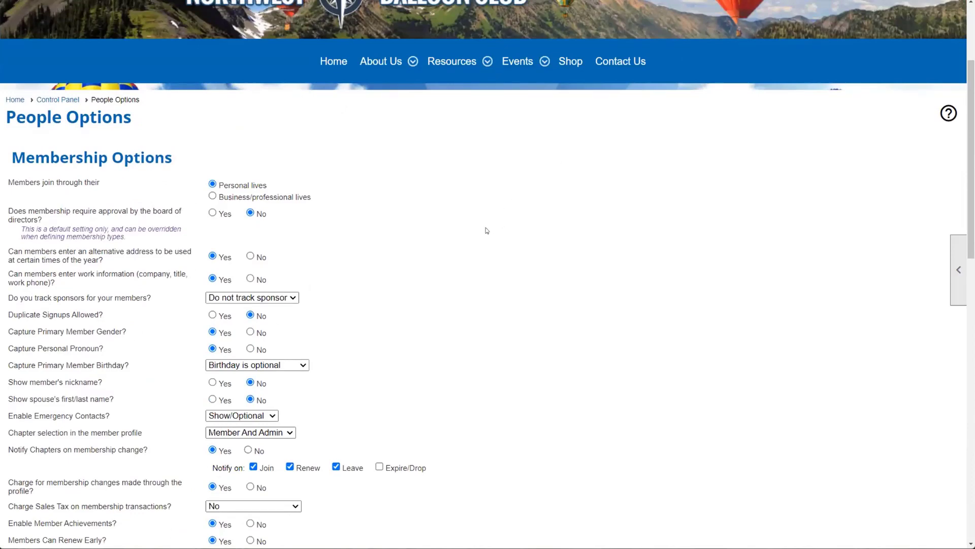
scroll(487, 231, down, 1)
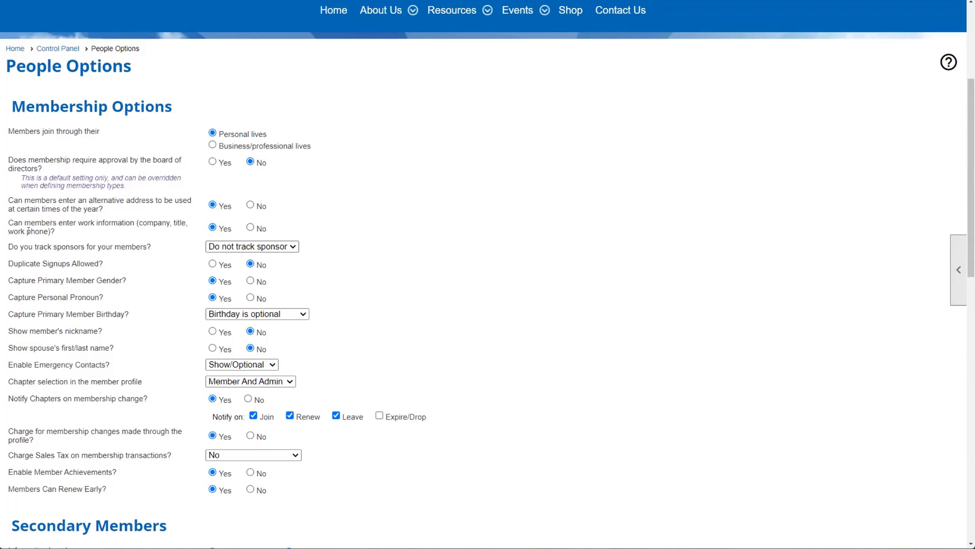
Highlight the membership option asking whether members can enter work information, then clear the selection.
drag(58, 230, 10, 99)
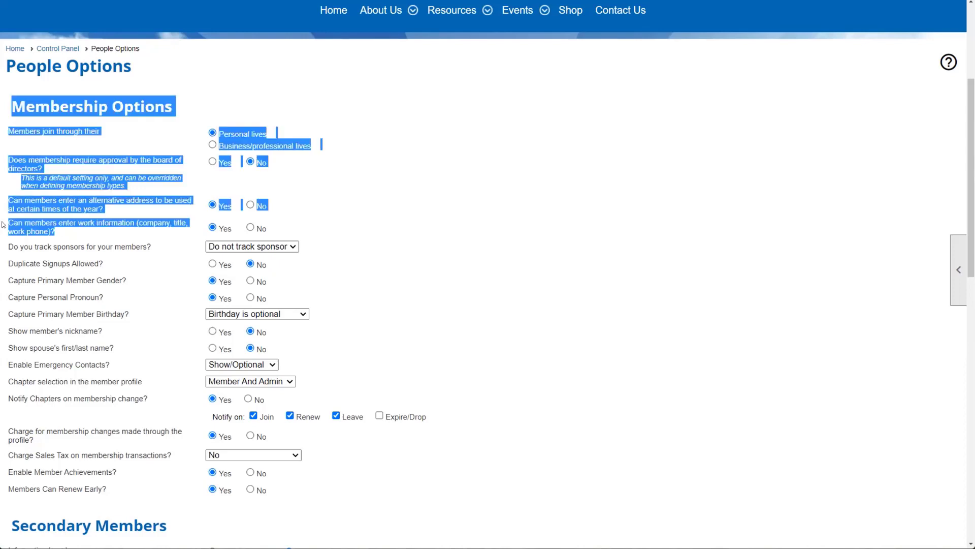
triple_click(52, 223)
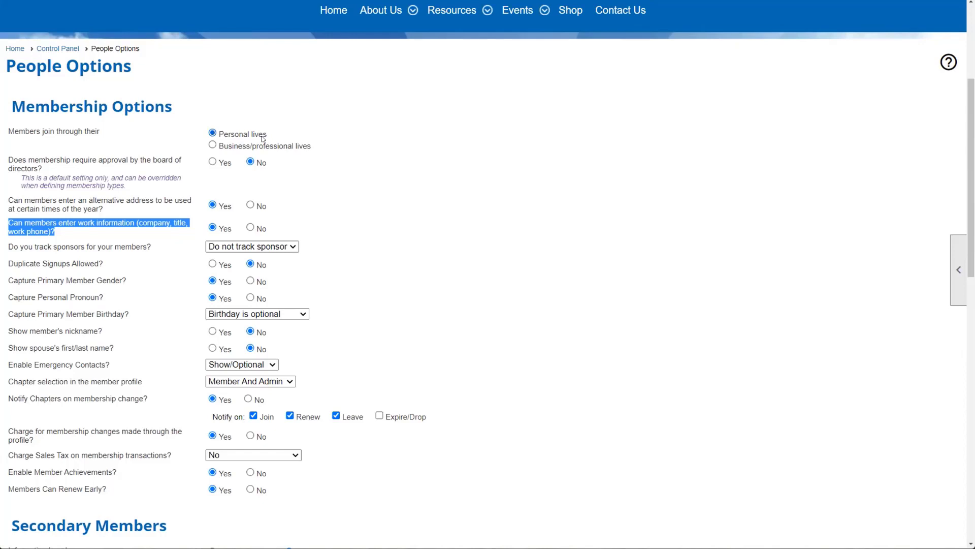
click(187, 229)
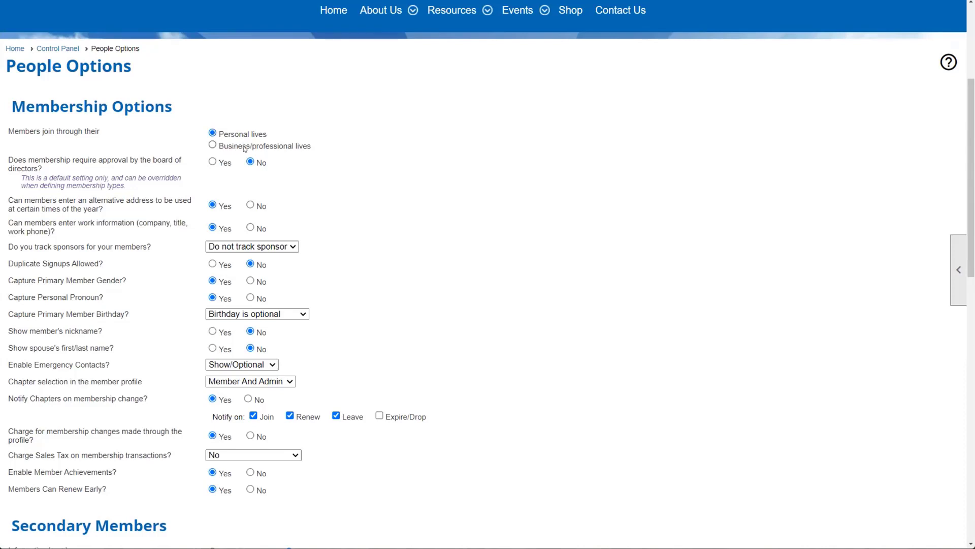
Switch the way members join to Business/professional lives, then restore Personal lives.
click(212, 146)
scroll(269, 145, up, 4)
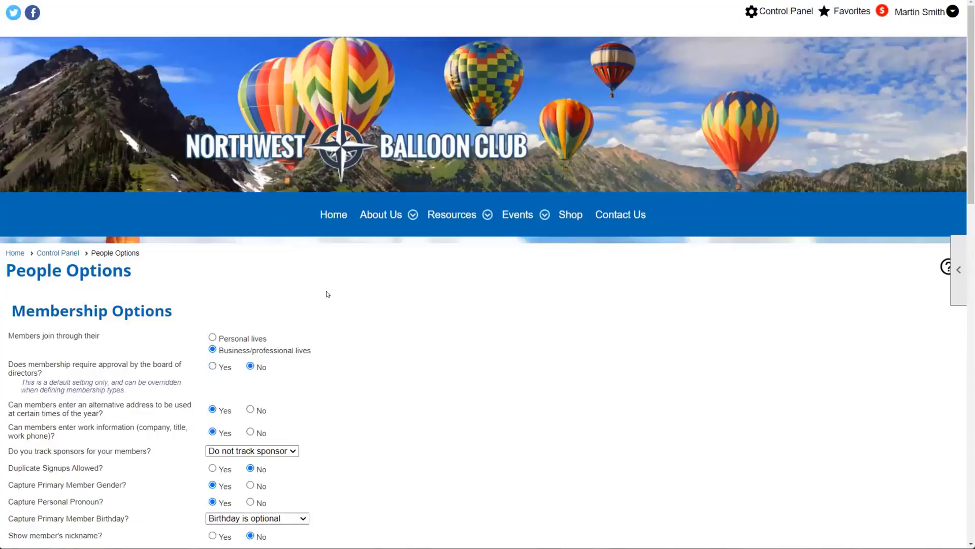
scroll(327, 295, down, 2)
scroll(328, 294, down, 2)
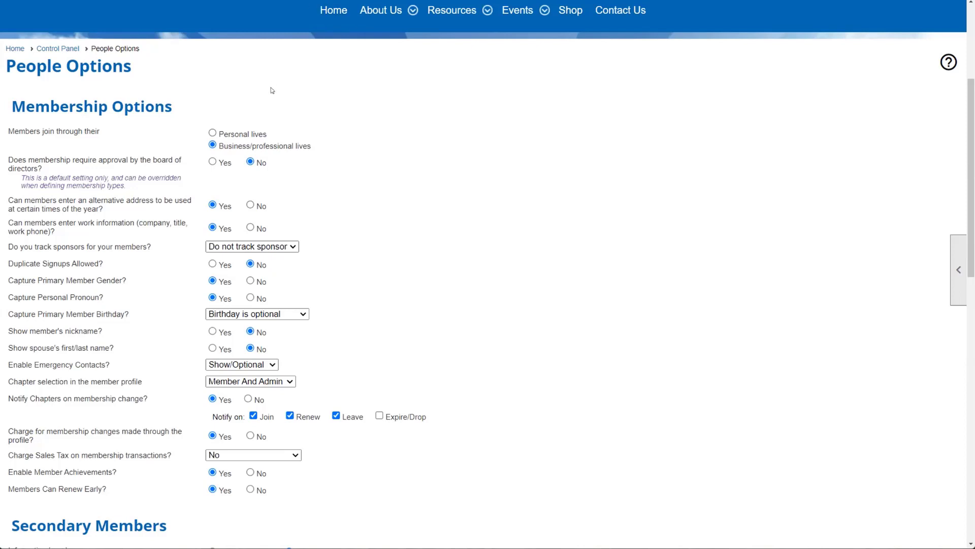
click(228, 133)
scroll(375, 20, up, 4)
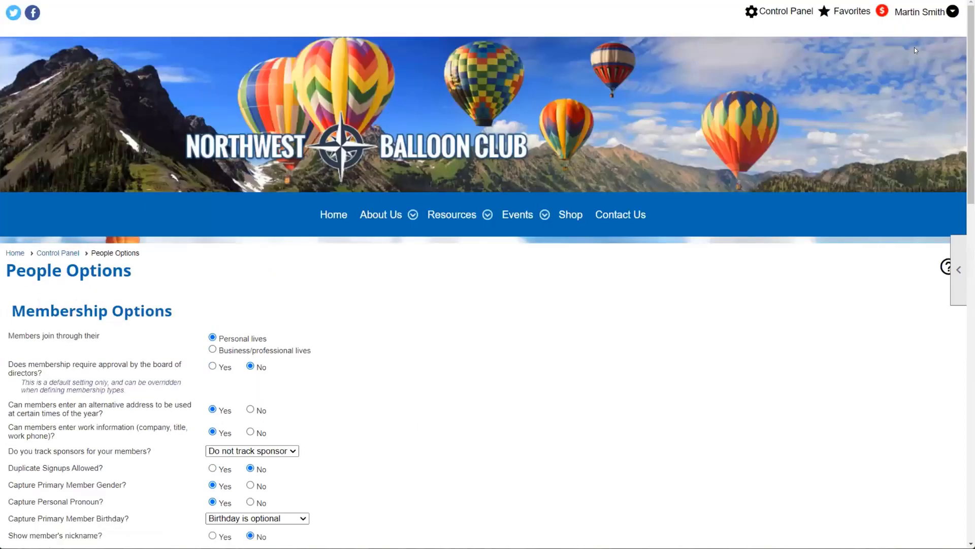
Leave People Options without saving and open the signed-in member's profile page.
click(922, 12)
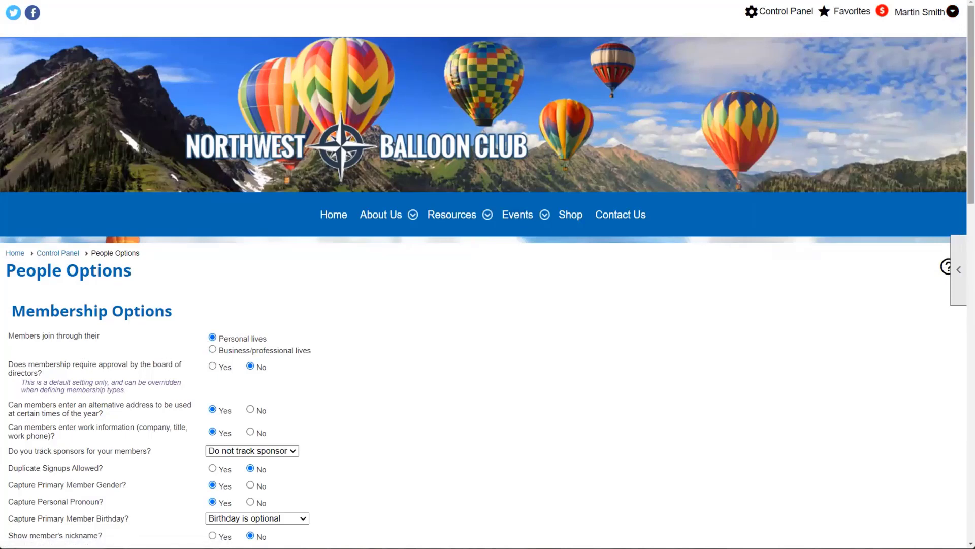
click(953, 11)
click(808, 97)
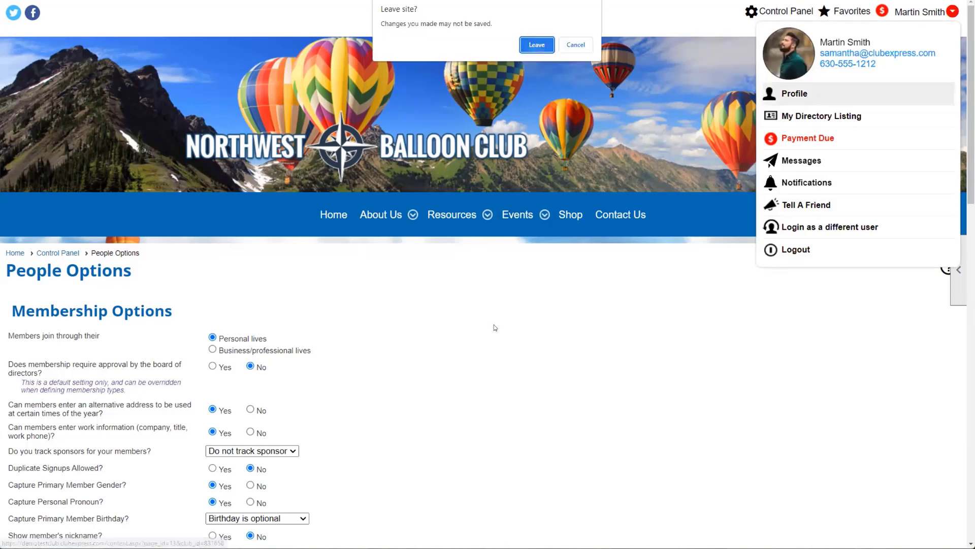
key(Escape)
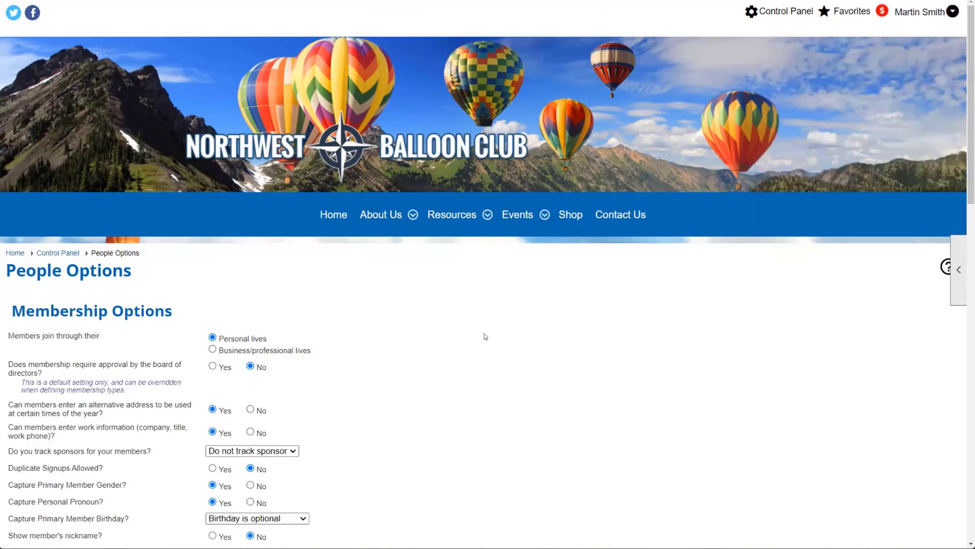
scroll(416, 364, down, 3)
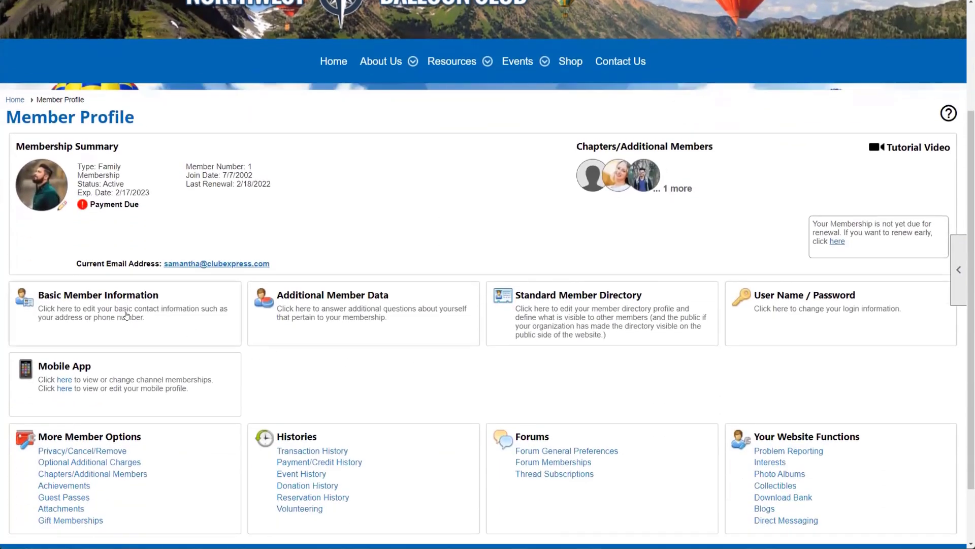
Open Basic Member Information and review the general, primary address, secondary address, other and work information fields.
click(126, 315)
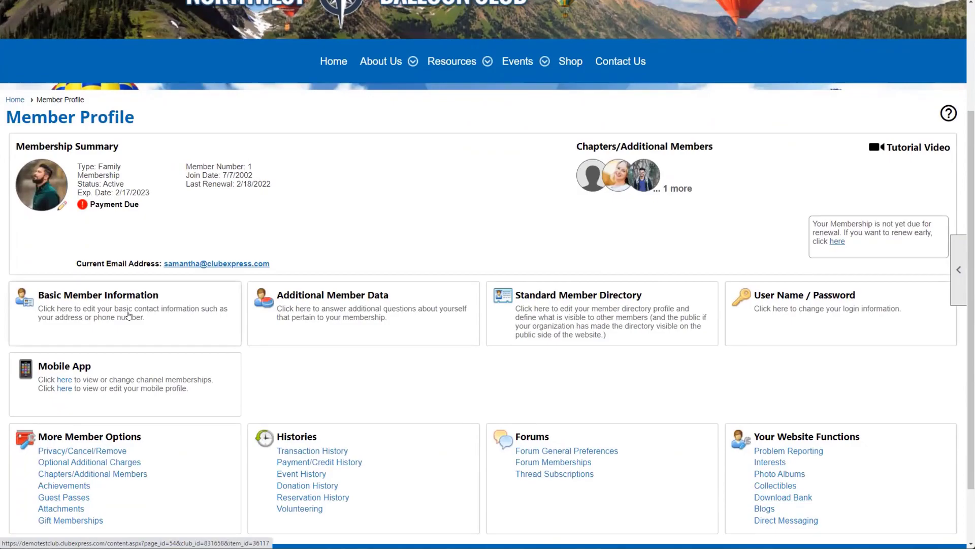
scroll(469, 324, down, 7)
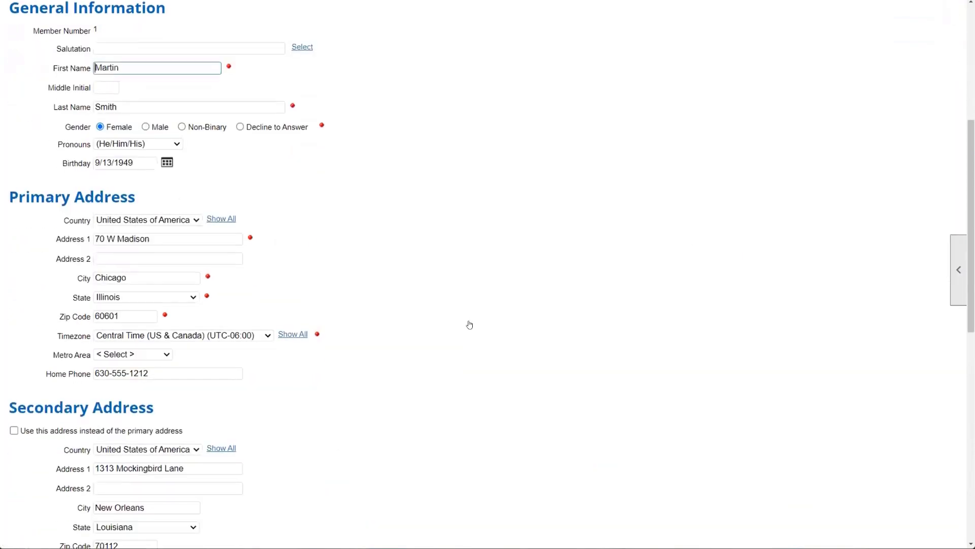
scroll(464, 319, down, 4)
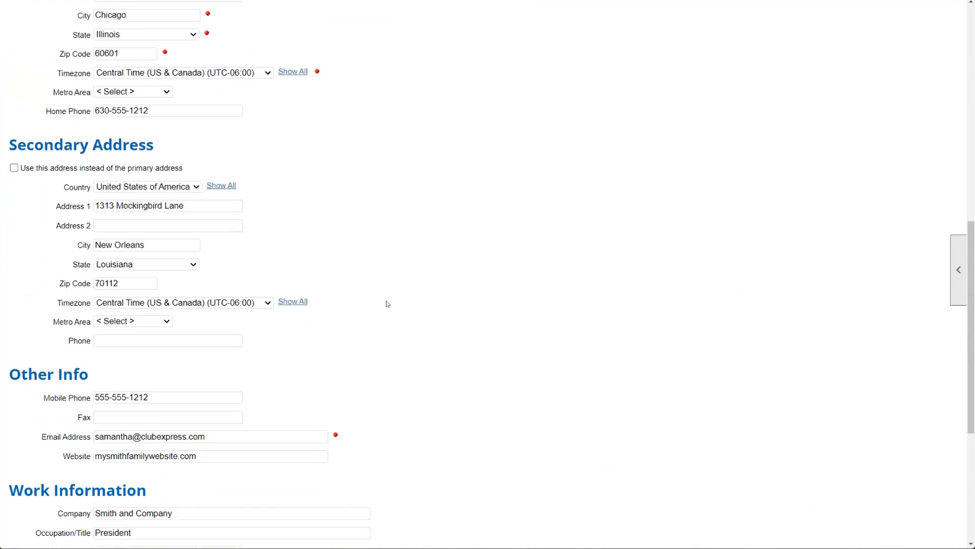
scroll(388, 304, down, 3)
scroll(387, 304, down, 2)
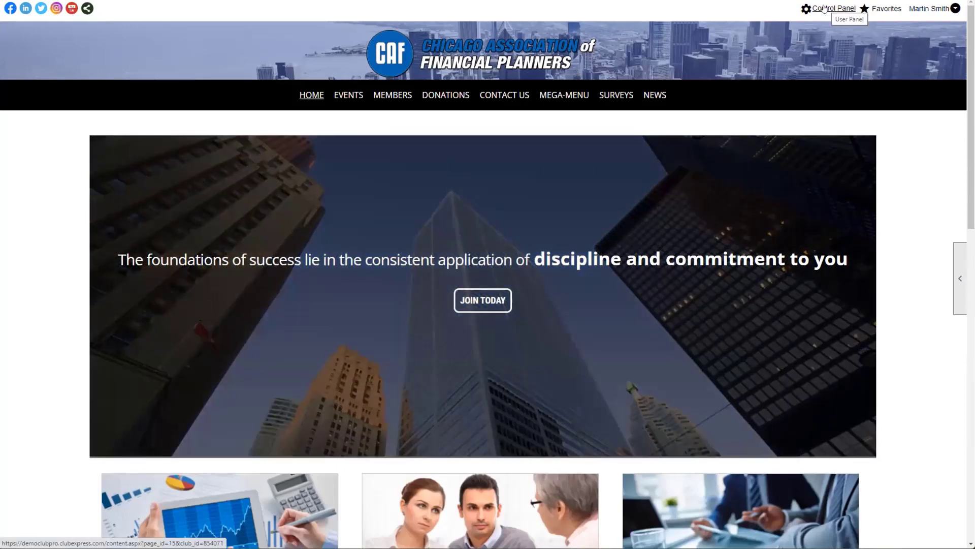
On the Chicago Association of Financial Planners site, open the signed-in member's contact information from their profile.
click(848, 9)
click(855, 75)
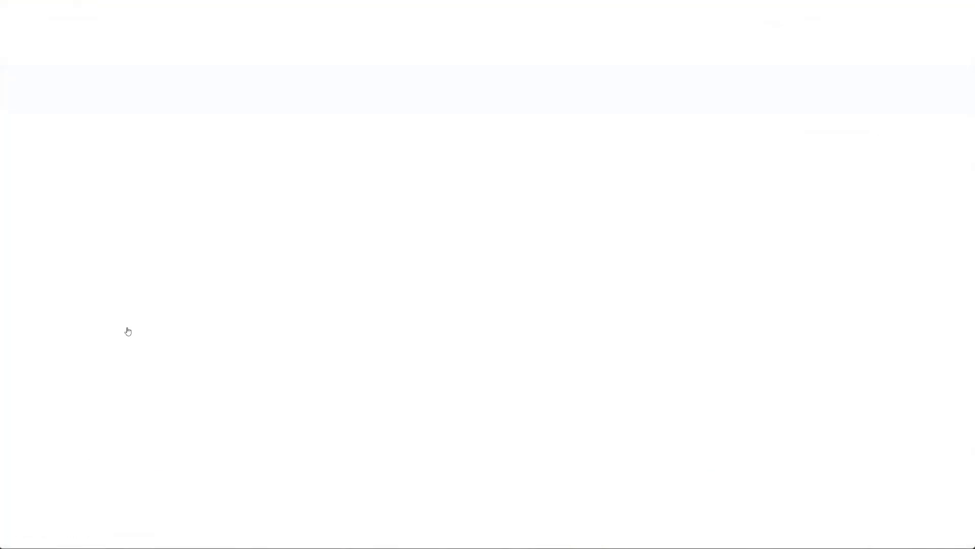
click(128, 282)
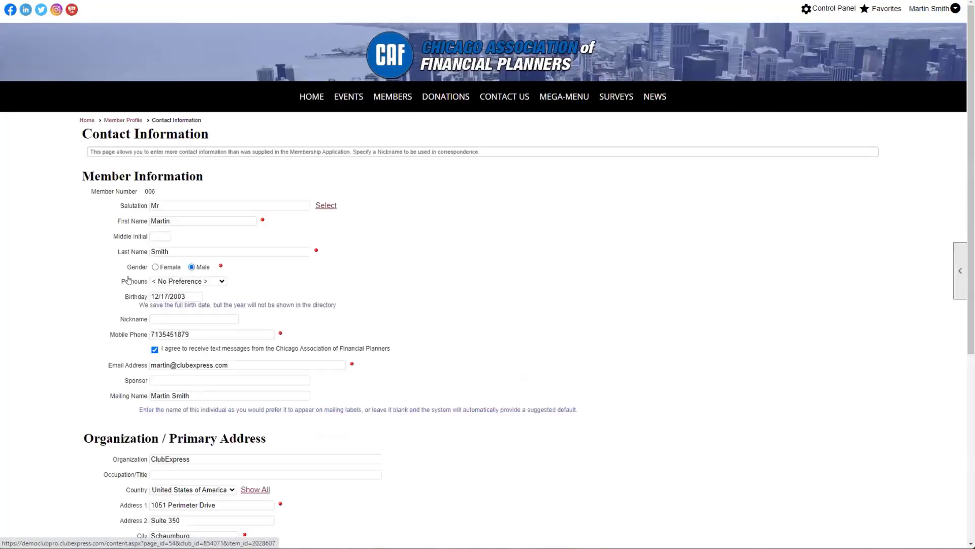
Examine the contact form's Member Information, Organization / Primary Address and Emergency Contact Information sections.
scroll(546, 298, down, 2)
scroll(550, 298, down, 2)
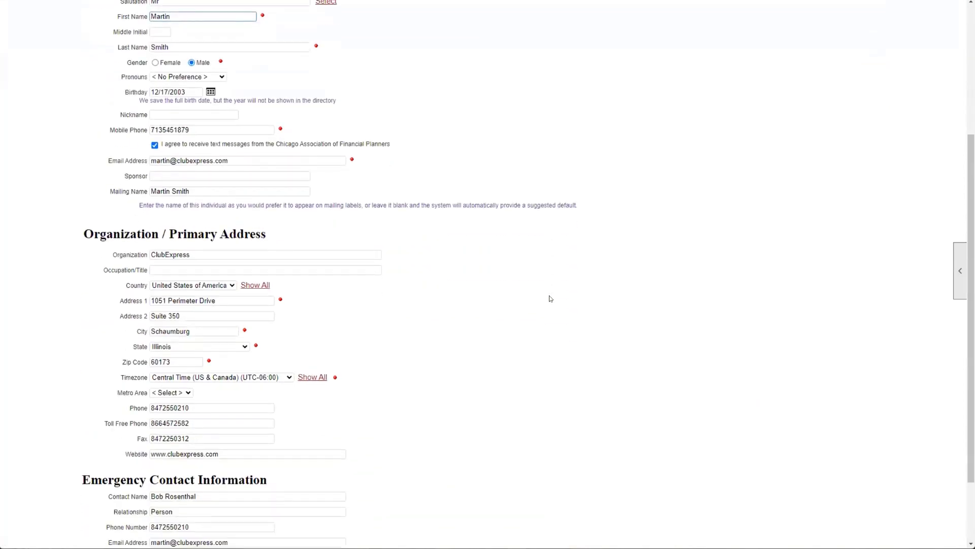
scroll(550, 298, down, 2)
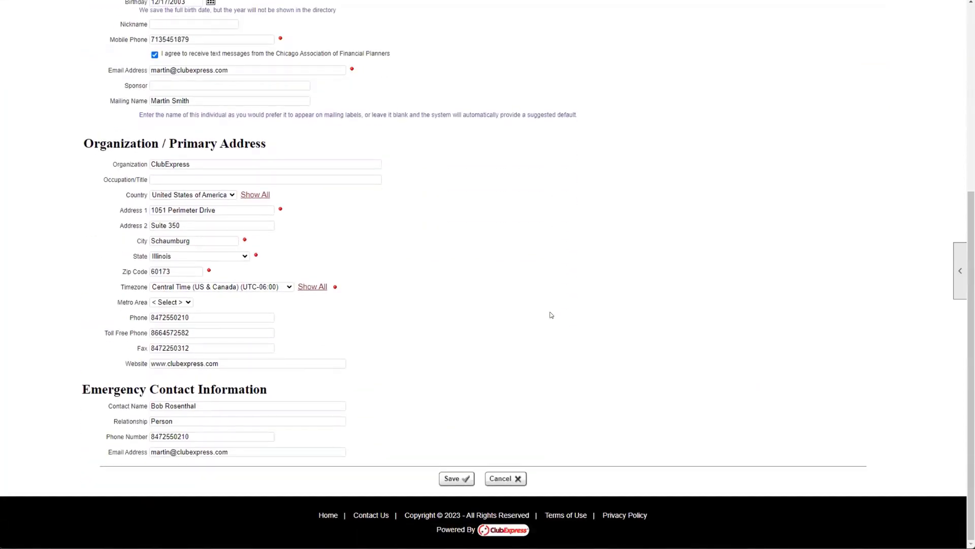
scroll(551, 315, up, 5)
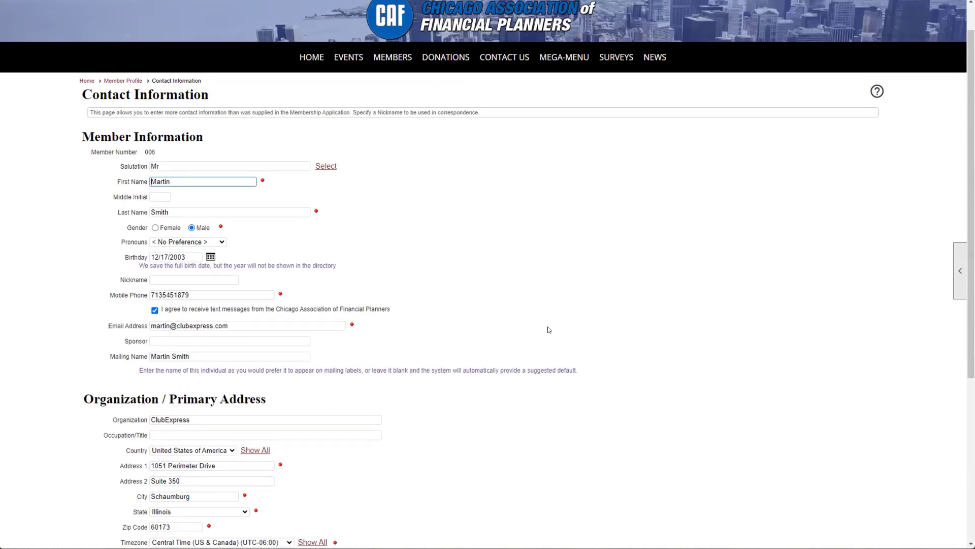
scroll(549, 331, down, 1)
scroll(549, 331, down, 2)
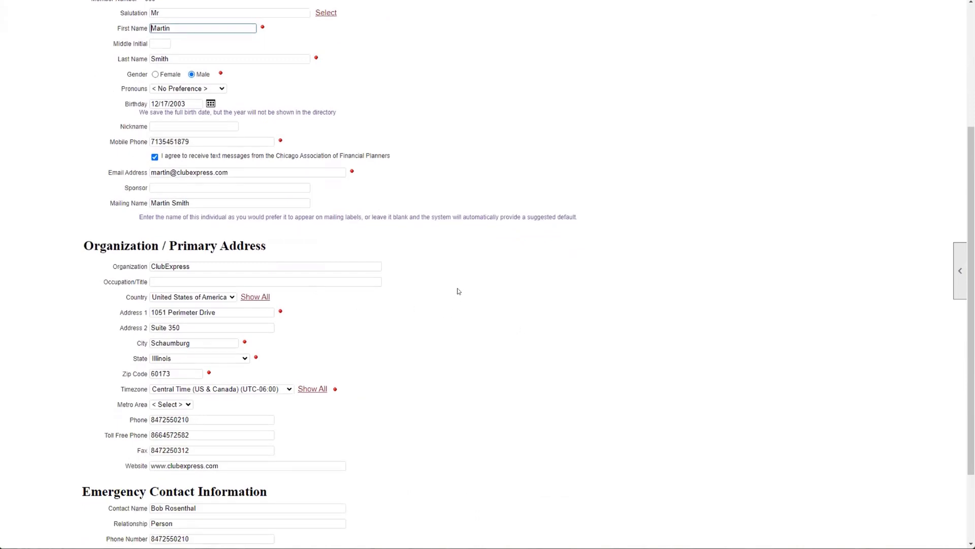
scroll(376, 257, up, 2)
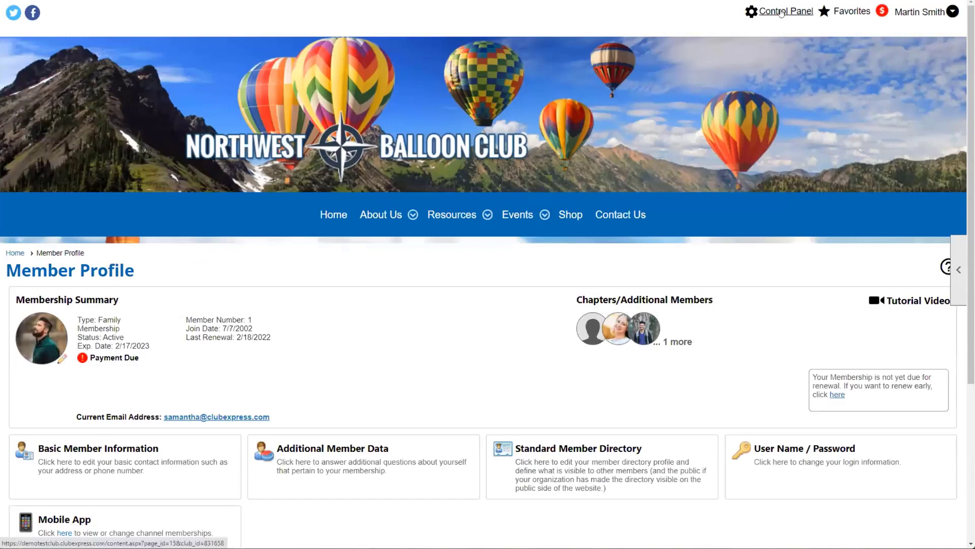
Return to People Options on the Northwest Balloon Club site and view the available choices for tracking member sponsors.
click(782, 12)
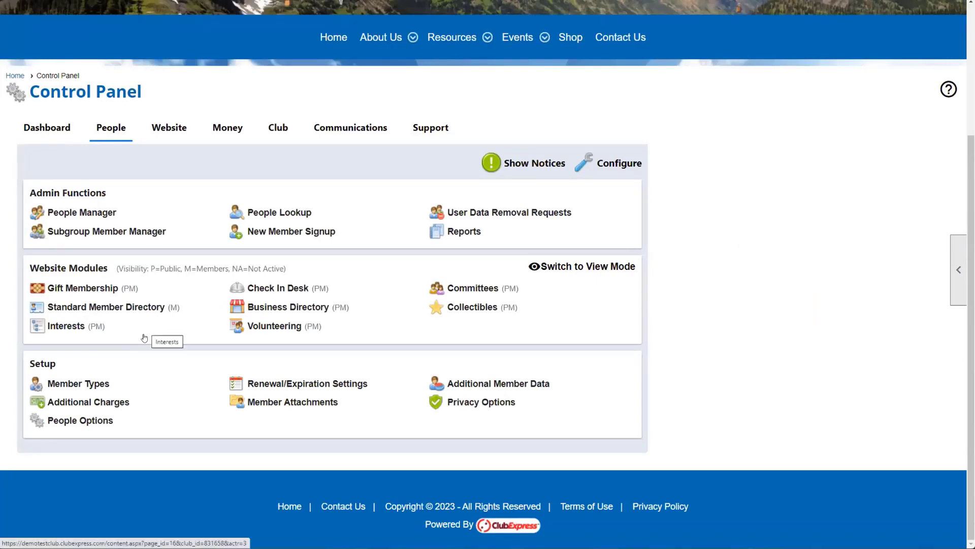
scroll(148, 340, down, 5)
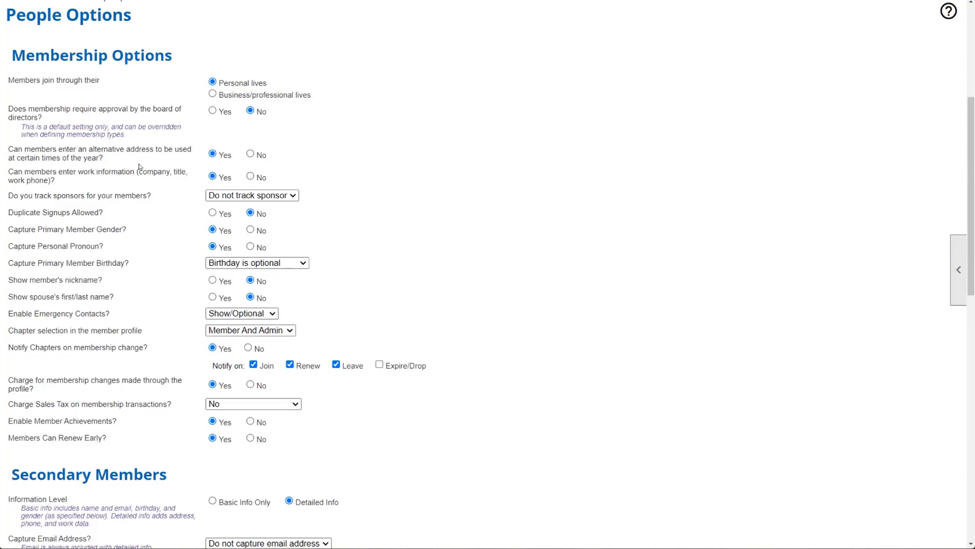
click(291, 196)
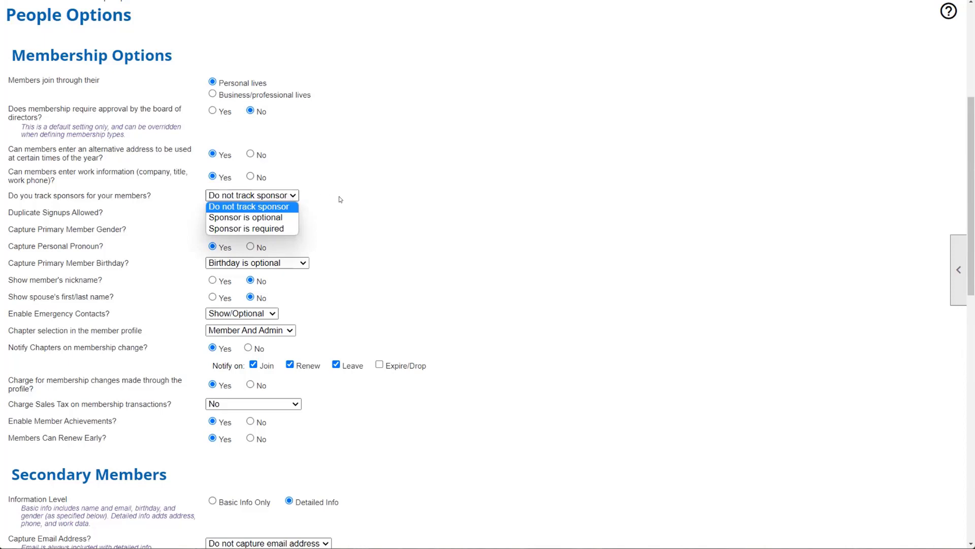
click(294, 193)
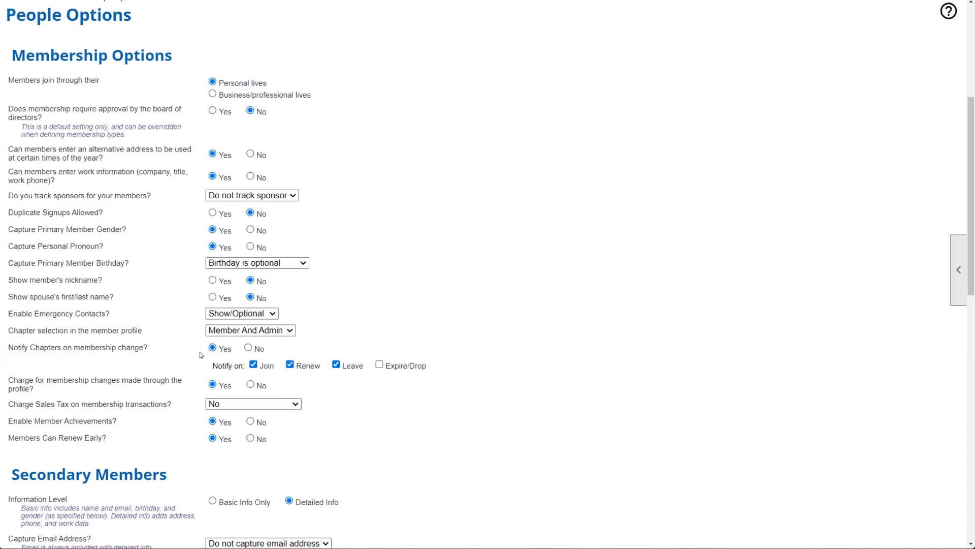
View the available choices for capturing the primary member's birthday, keeping the current selection.
scroll(289, 301, down, 1)
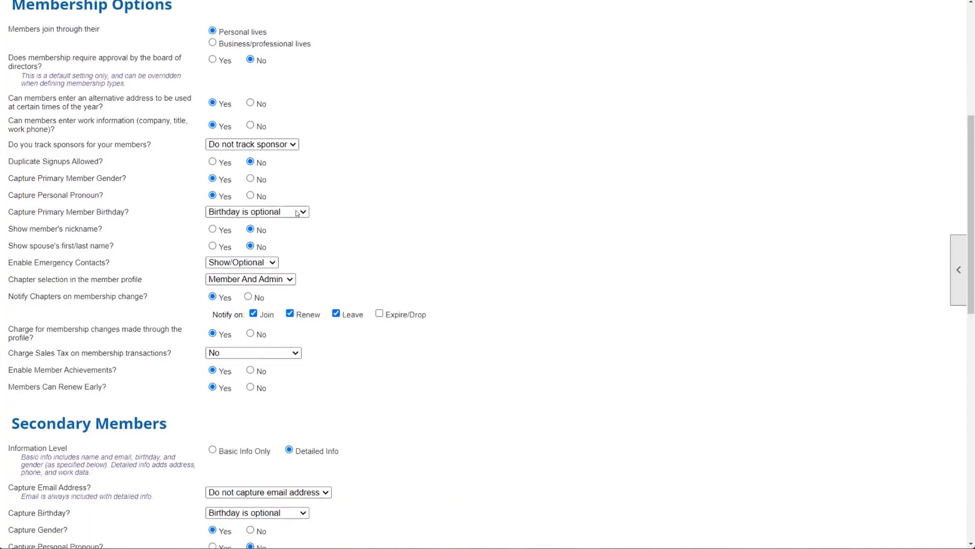
click(298, 212)
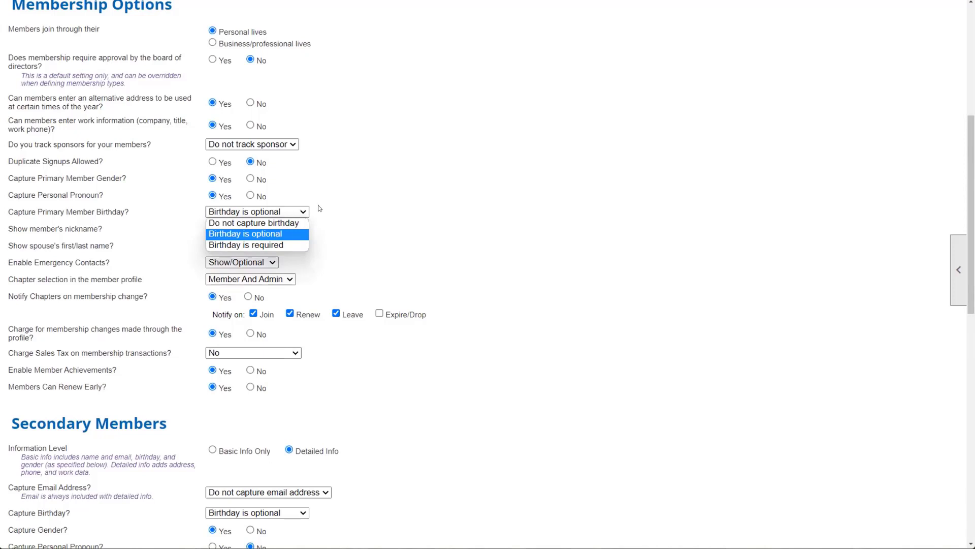
click(344, 207)
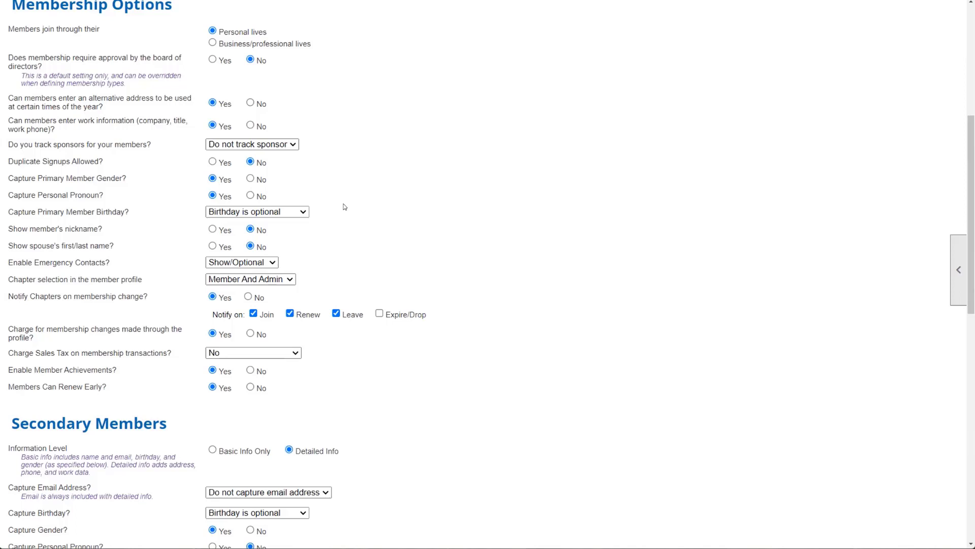
View the available choices for emergency contacts and chapter selection in the member profile, keeping both current selections.
click(229, 265)
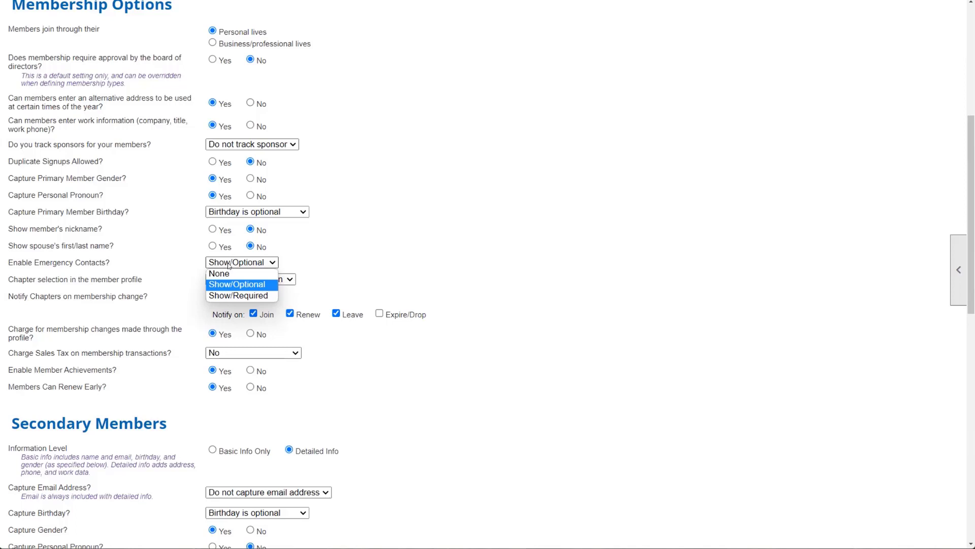
click(470, 253)
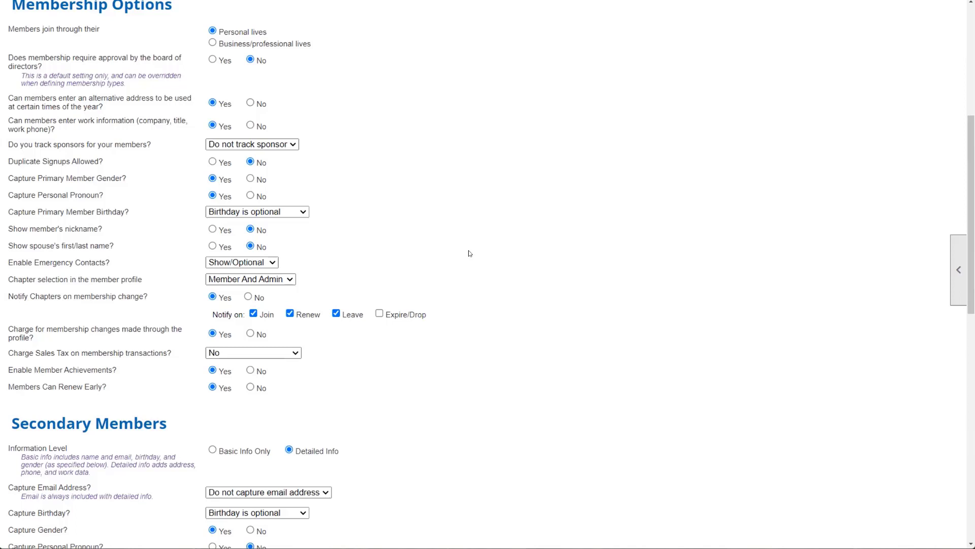
drag(10, 280, 129, 280)
click(154, 282)
click(257, 280)
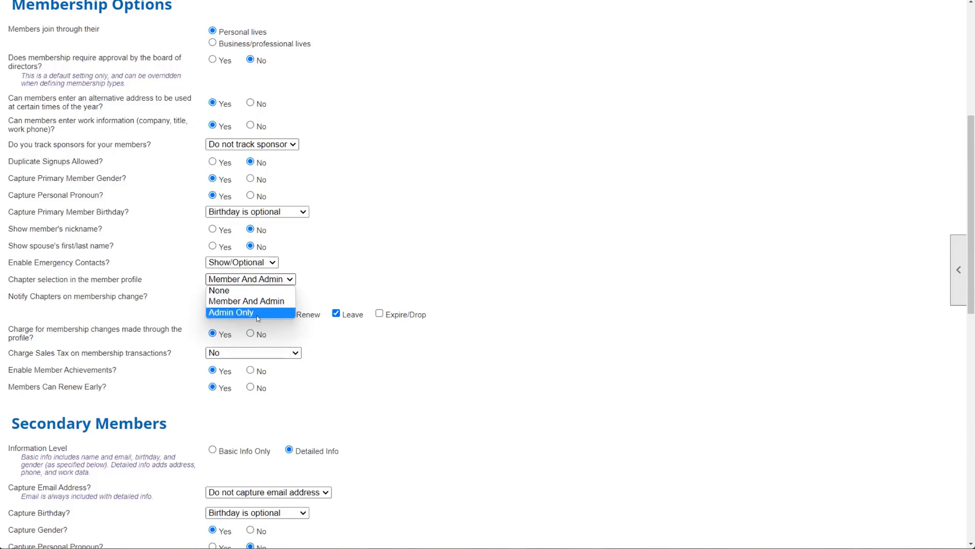
click(690, 302)
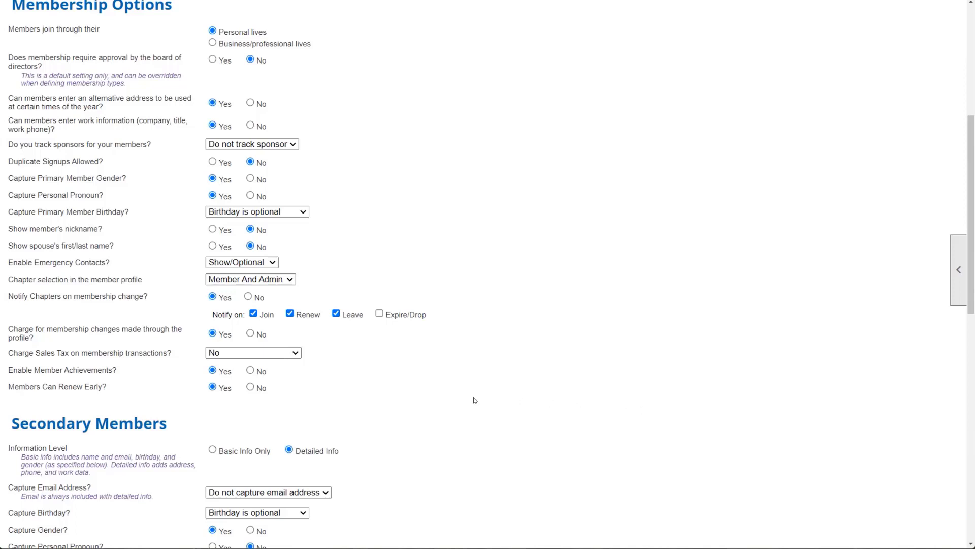
Open the club's Organization Data from the Control Panel and expand the Midwest region.
scroll(492, 400, down, 2)
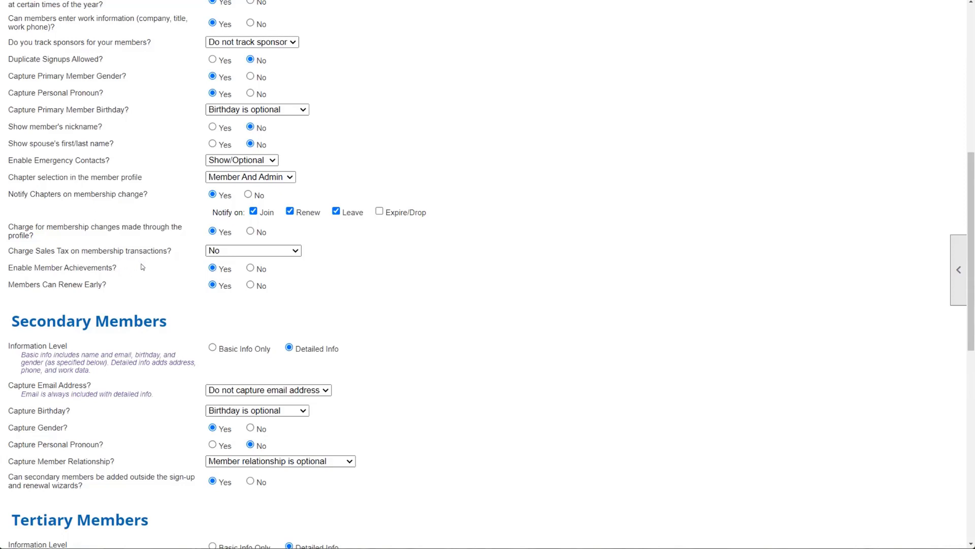
scroll(290, 290, up, 1)
scroll(290, 290, up, 8)
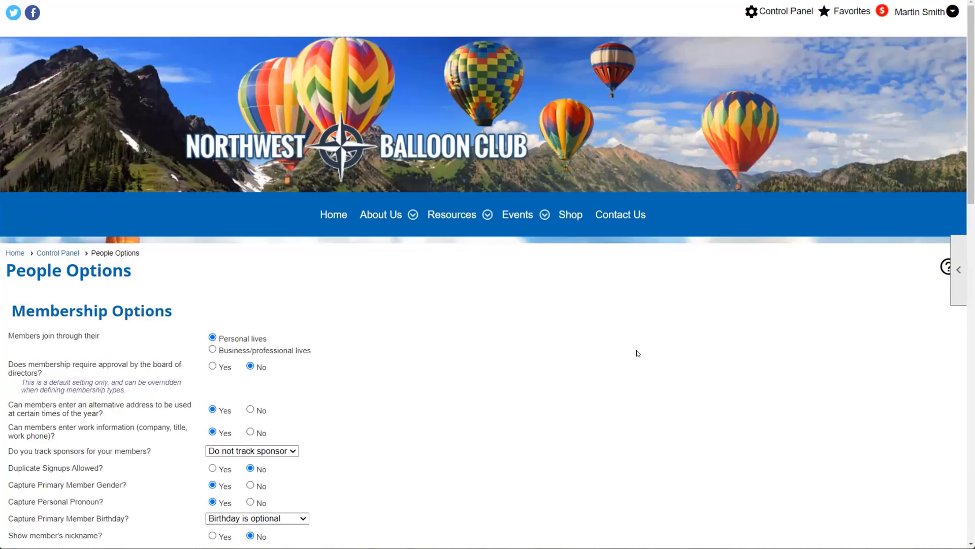
click(780, 13)
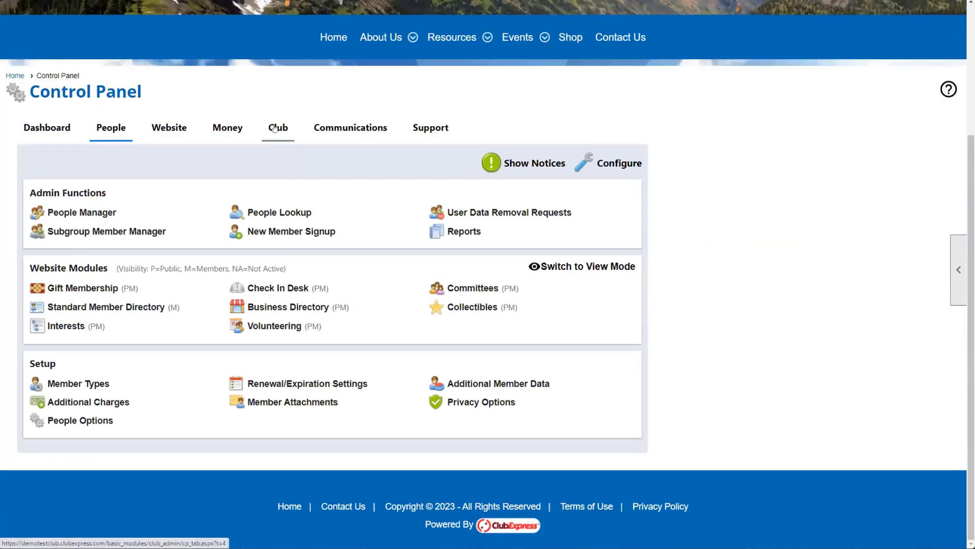
click(275, 128)
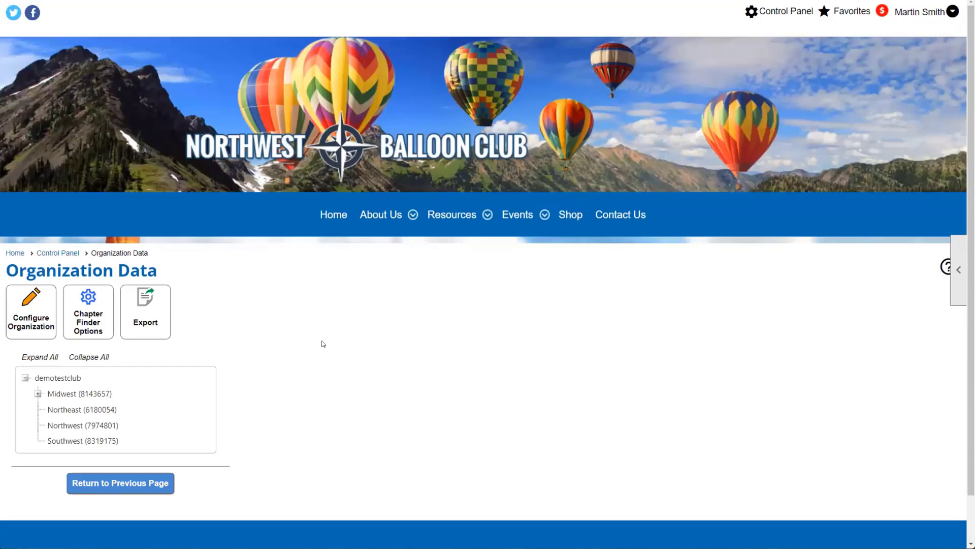
click(38, 394)
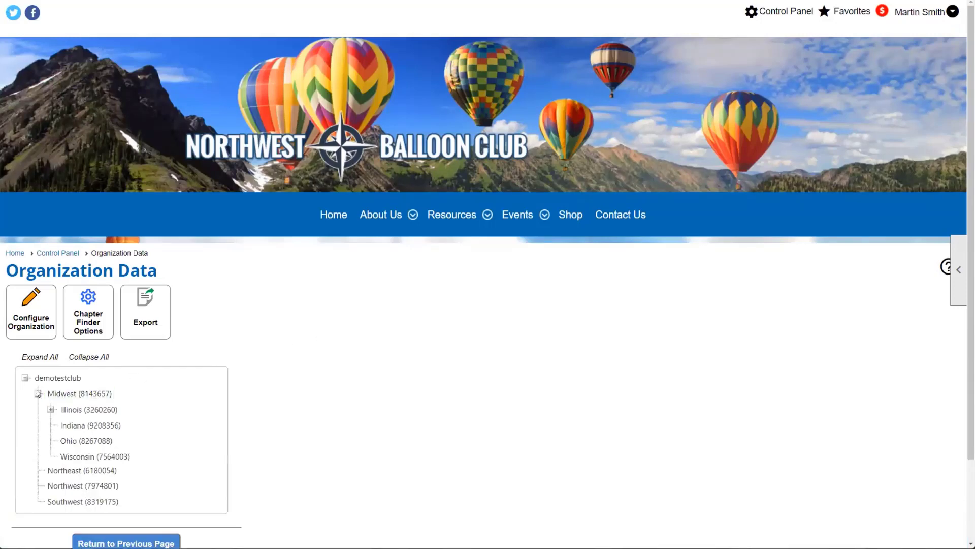
View the Midwest region's administrators and close the list without making changes.
right_click(78, 395)
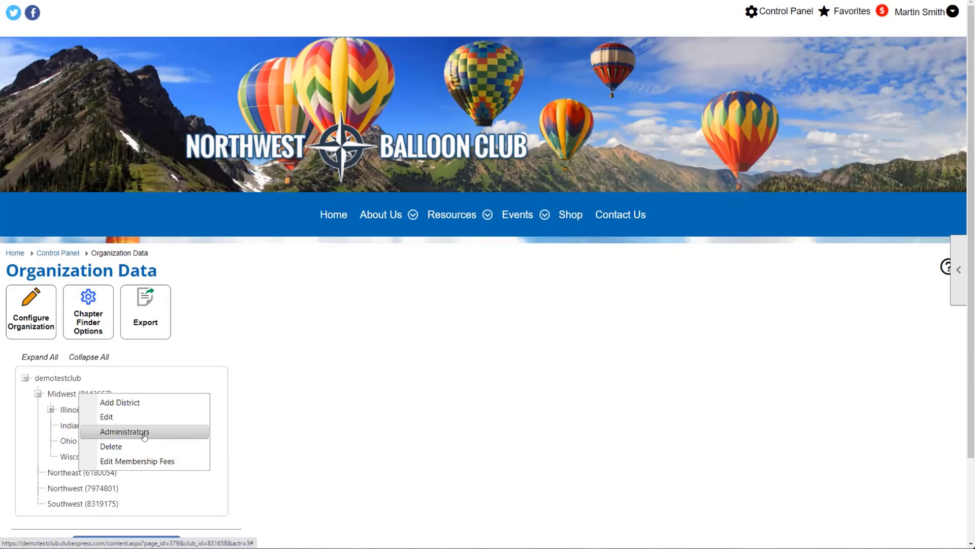
click(125, 431)
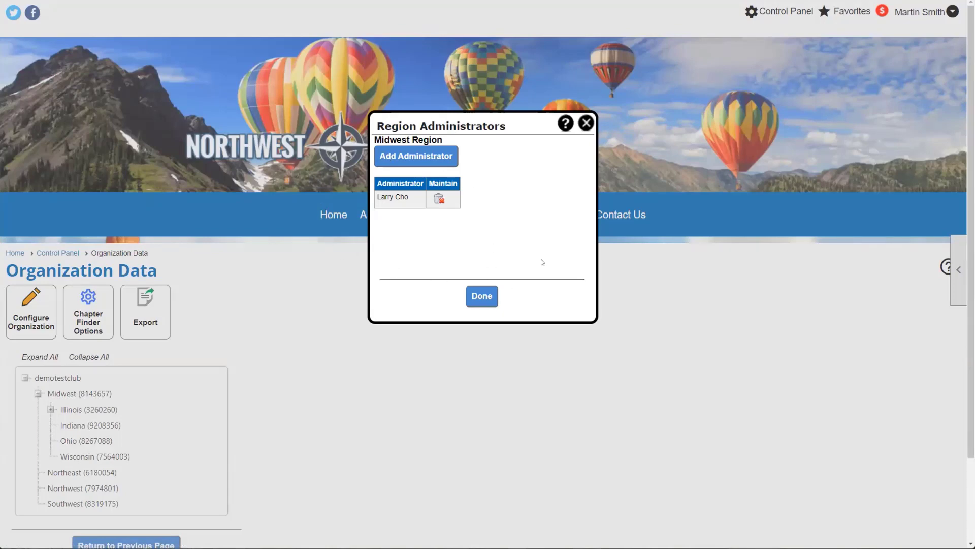
click(586, 124)
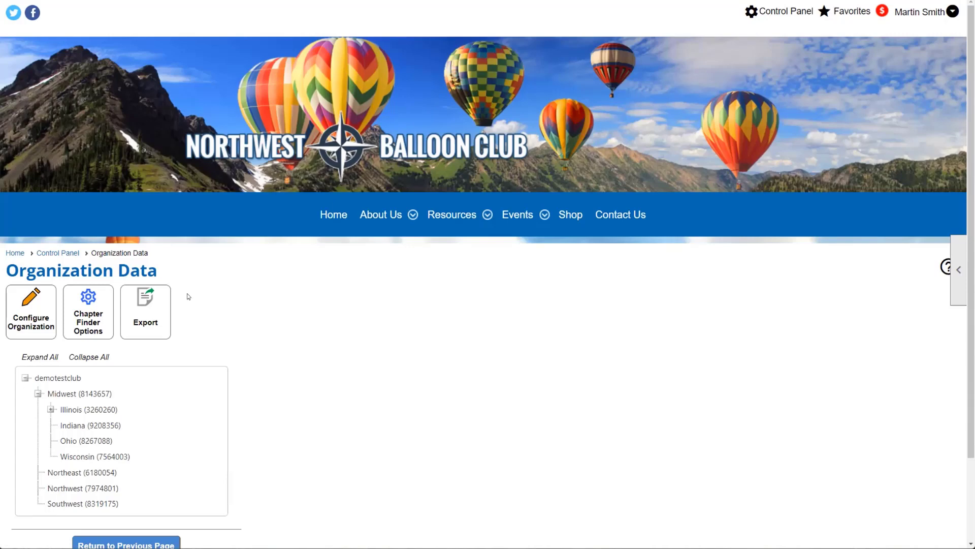
Return from Organization Data to People Options and look over the Membership Options section.
scroll(152, 305, down, 3)
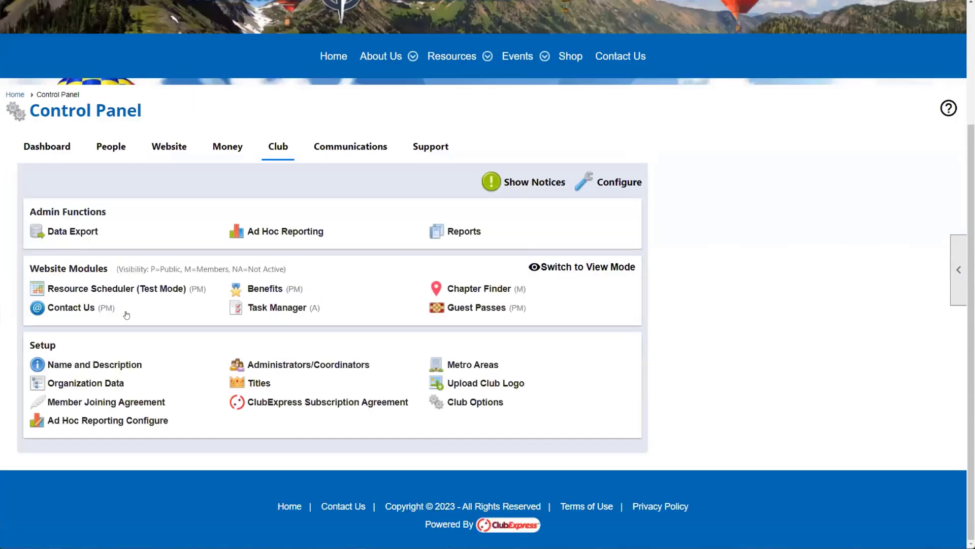
click(111, 146)
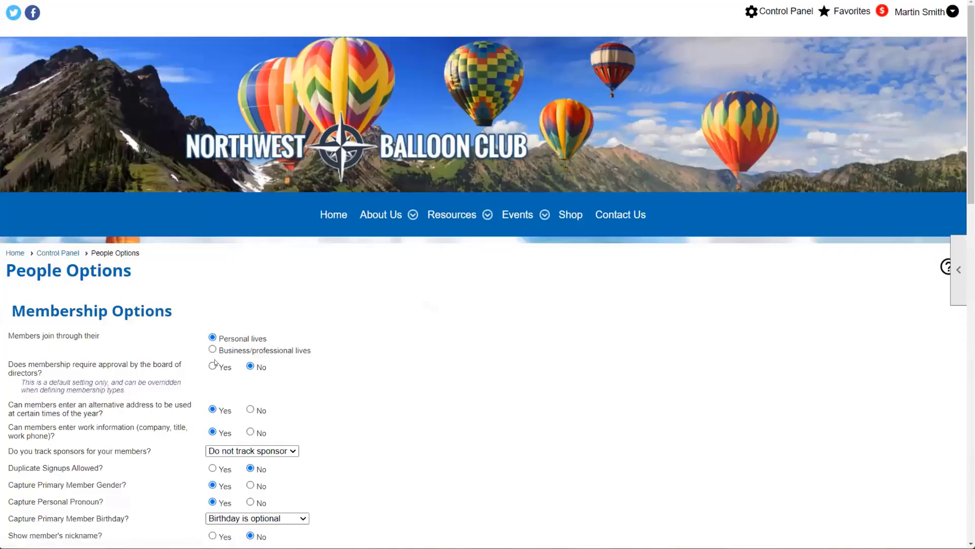
scroll(214, 362, down, 7)
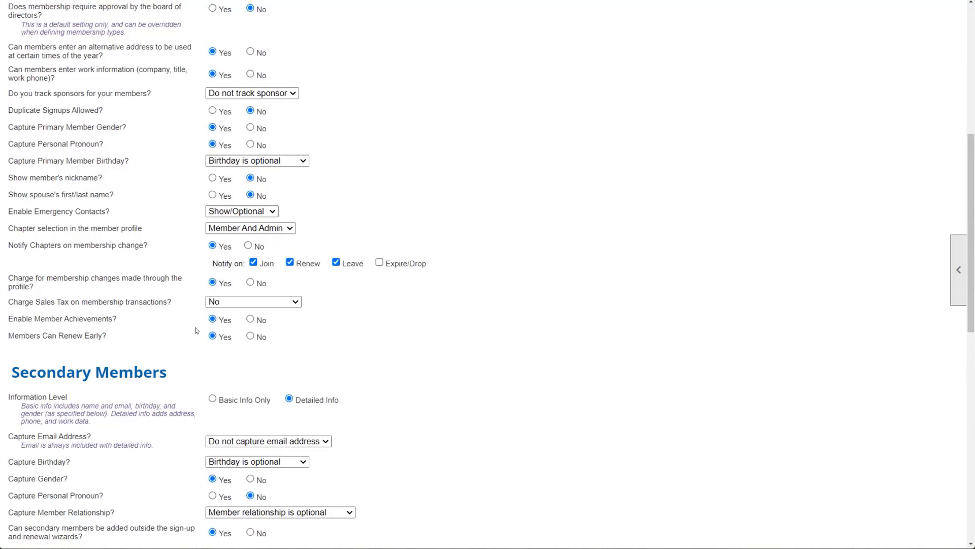
scroll(890, 414, up, 7)
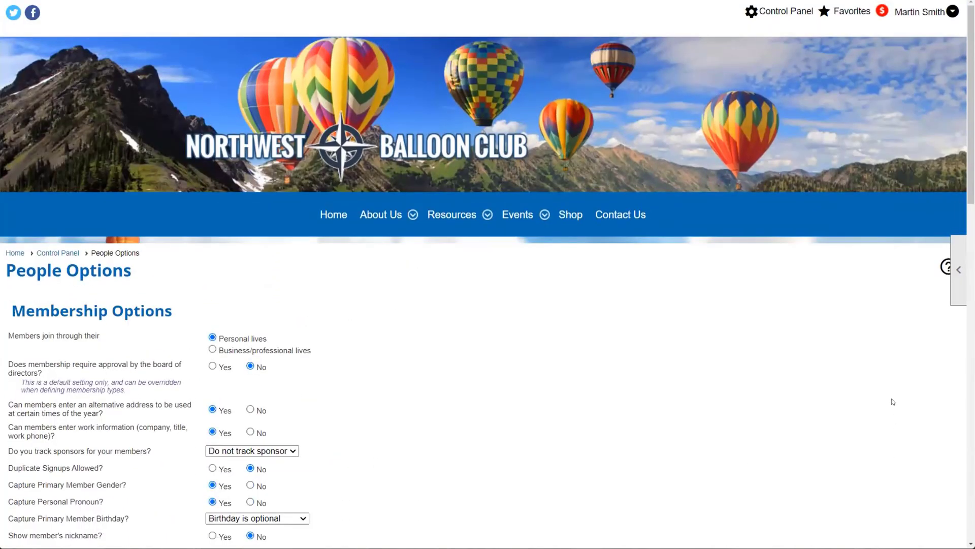
Switch charging for profile membership changes to No and back to Yes, and view the sales tax choices for membership transactions.
scroll(893, 401, down, 7)
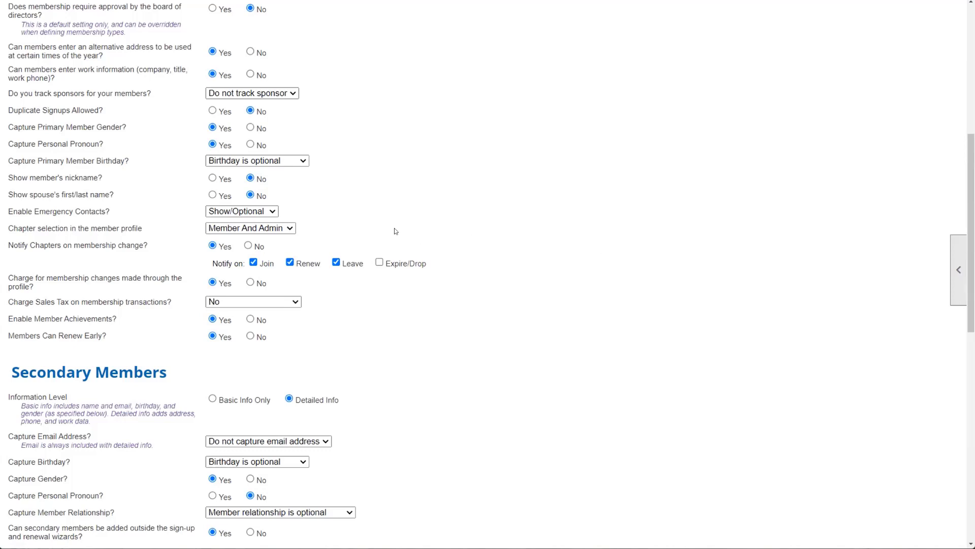
click(251, 283)
click(212, 282)
click(255, 305)
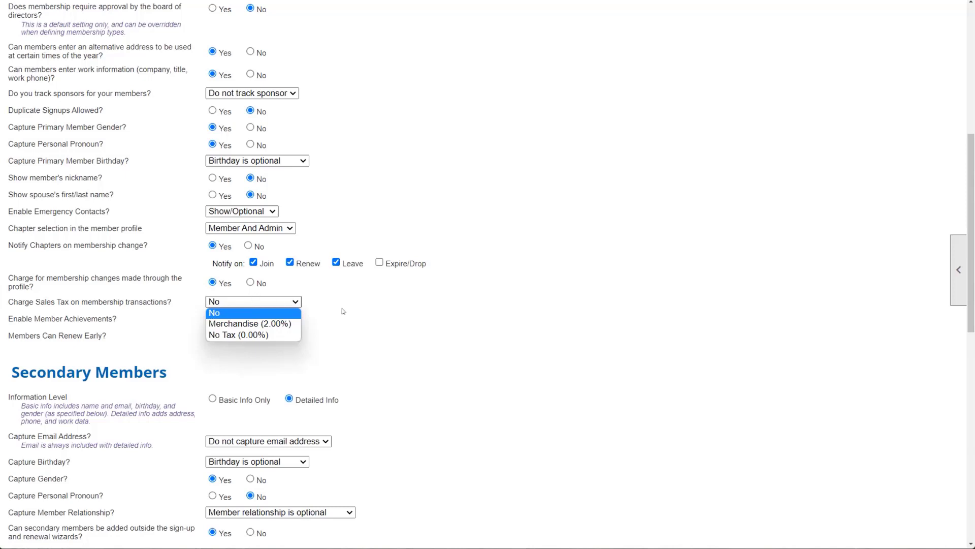
click(389, 312)
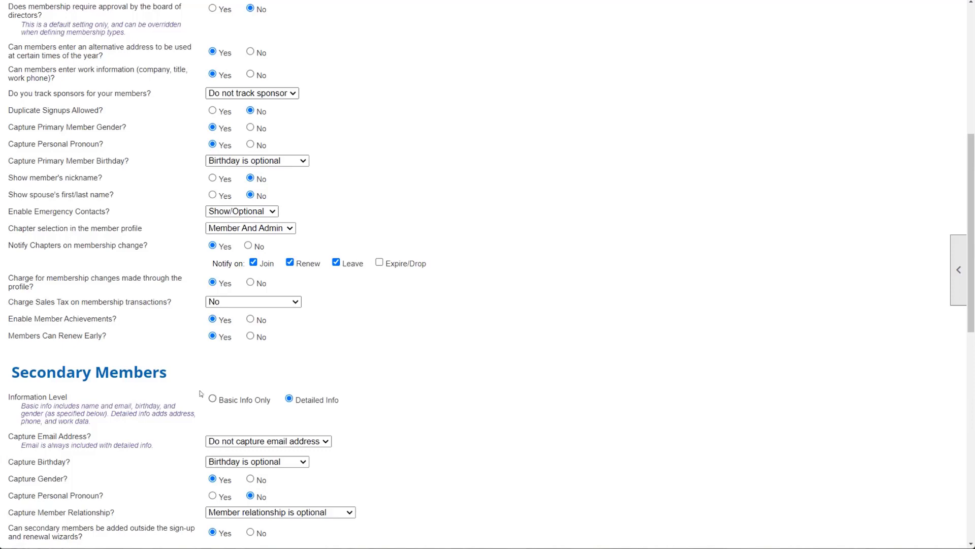
Leave People Options without saving and open the signed-in member's profile to examine its early renewal notice.
scroll(814, 274, up, 7)
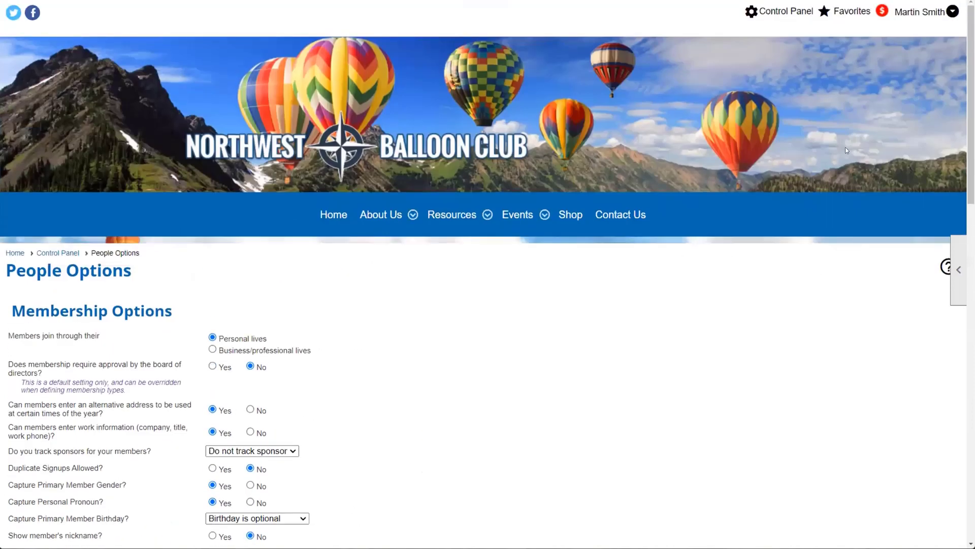
click(953, 12)
click(796, 100)
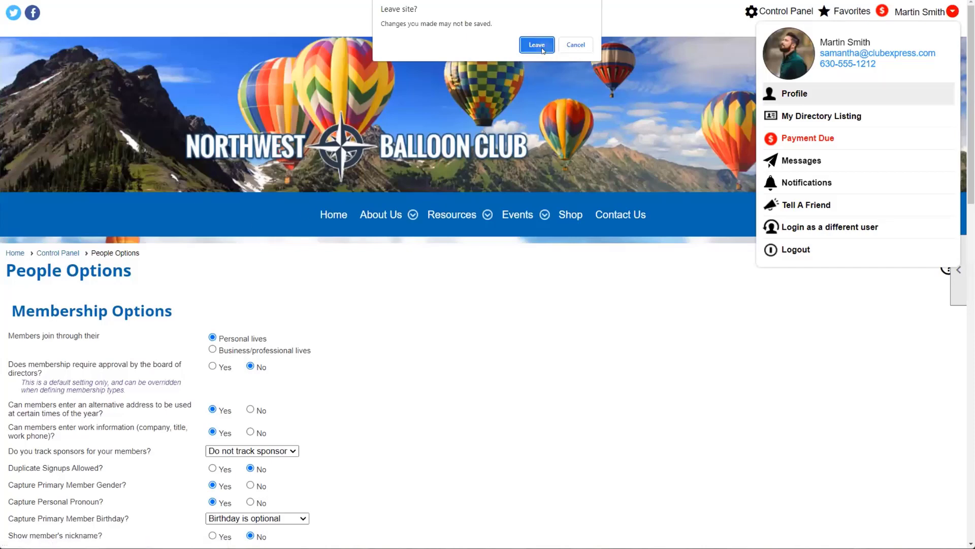
key(Escape)
mouse_move(435, 220)
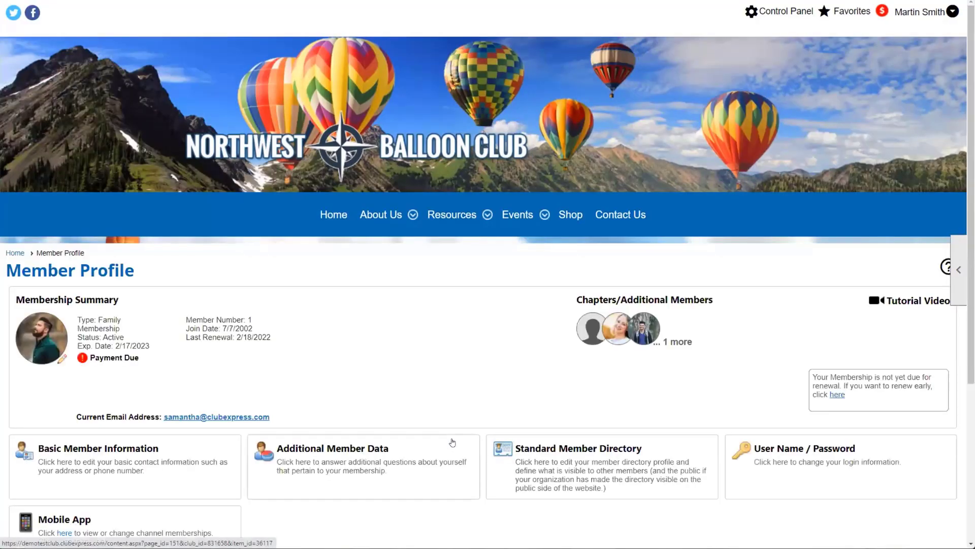
scroll(452, 443, down, 2)
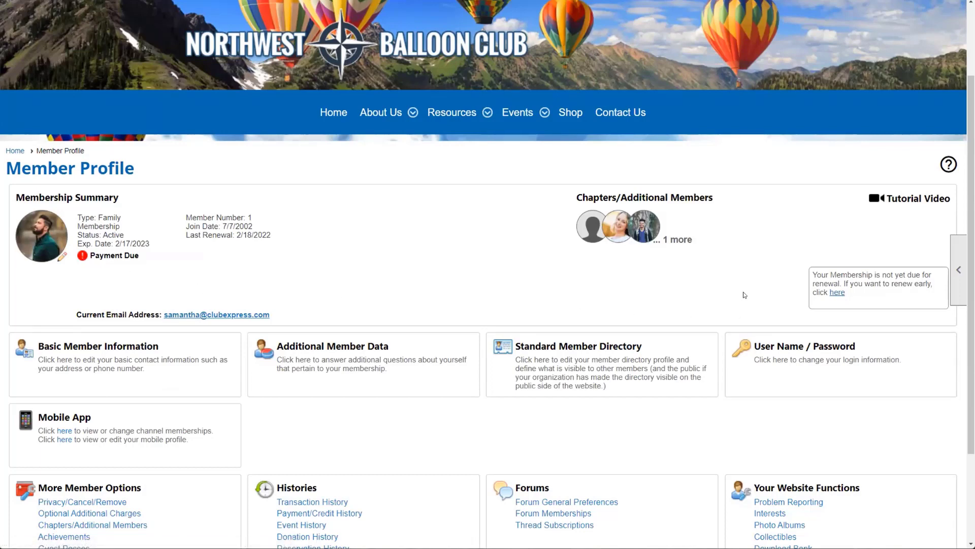
scroll(776, 249, down, 1)
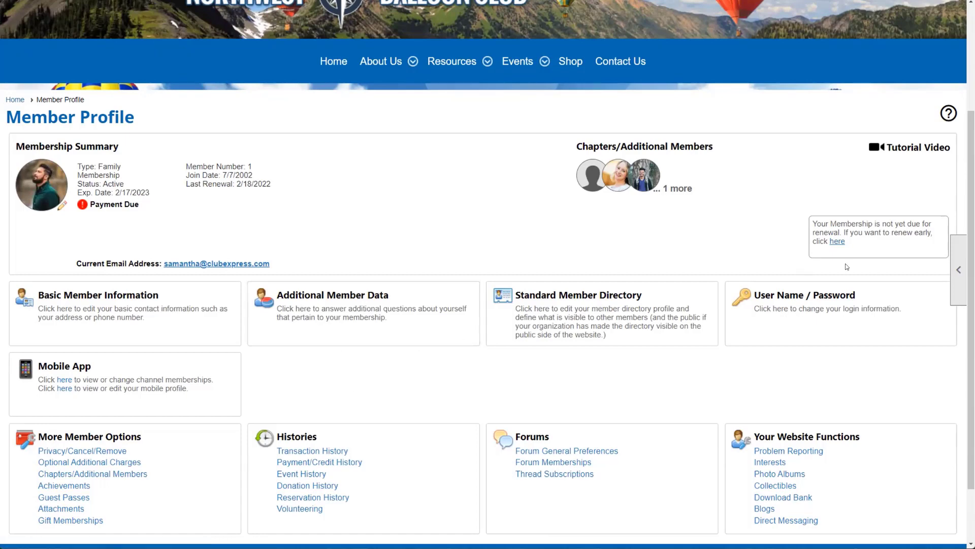
scroll(510, 225, up, 1)
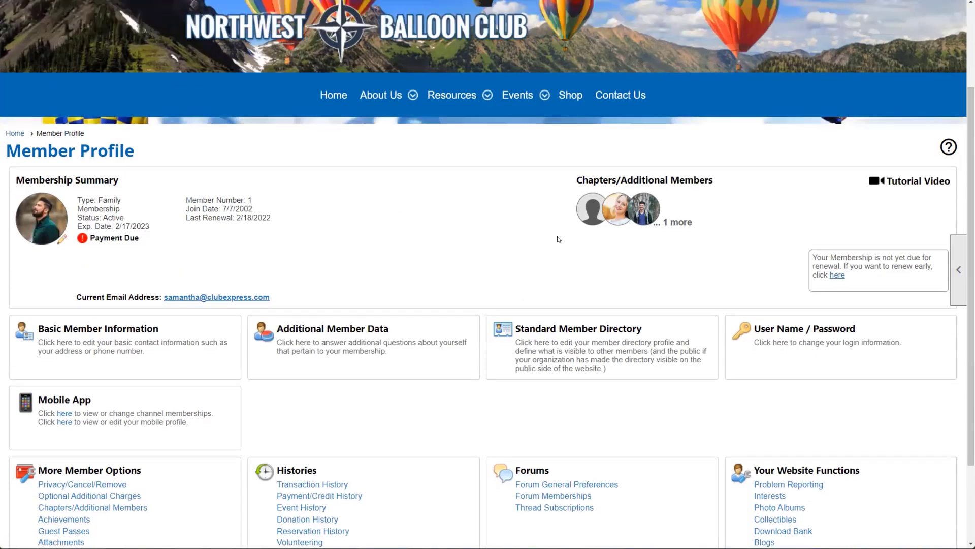
scroll(660, 229, up, 2)
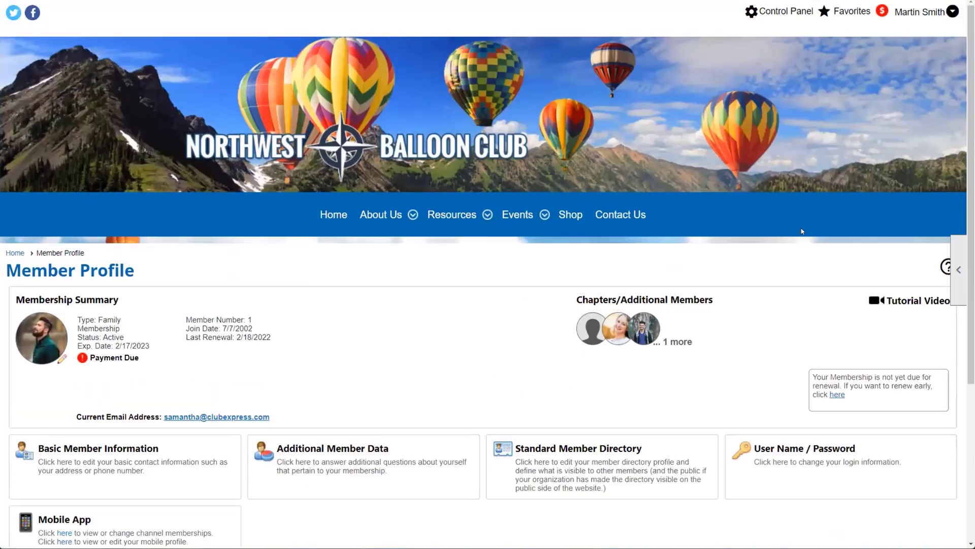
Return to People Options and find the setting that lets members renew early.
click(788, 11)
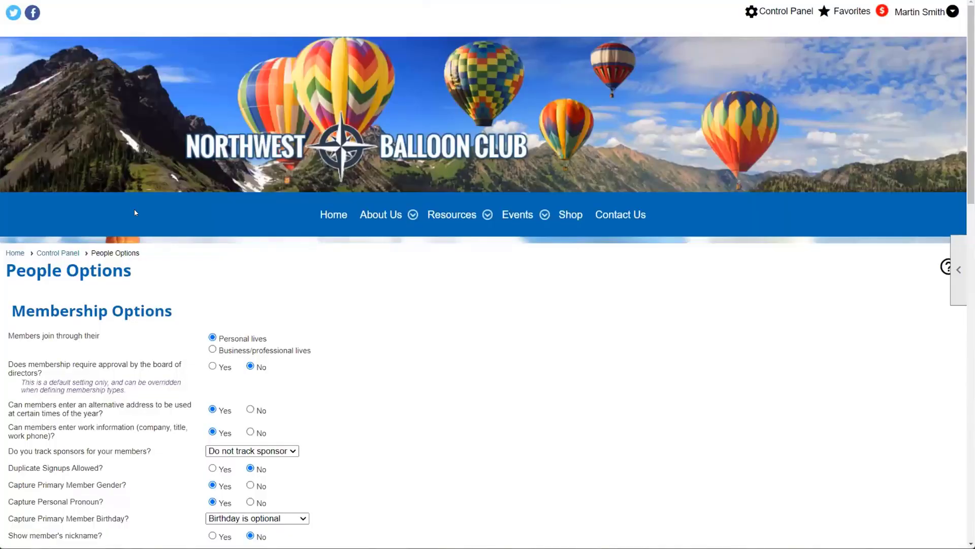
scroll(135, 208, down, 4)
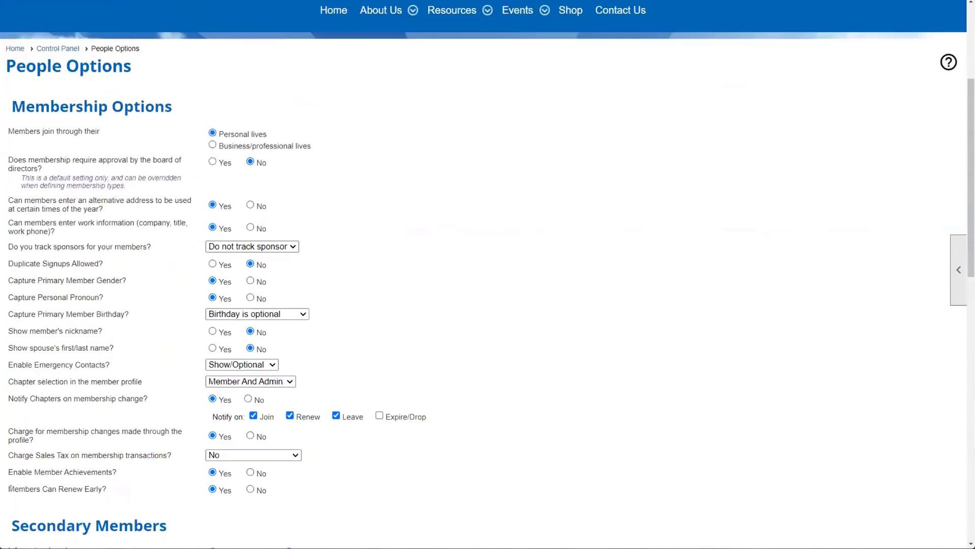
drag(6, 491, 107, 490)
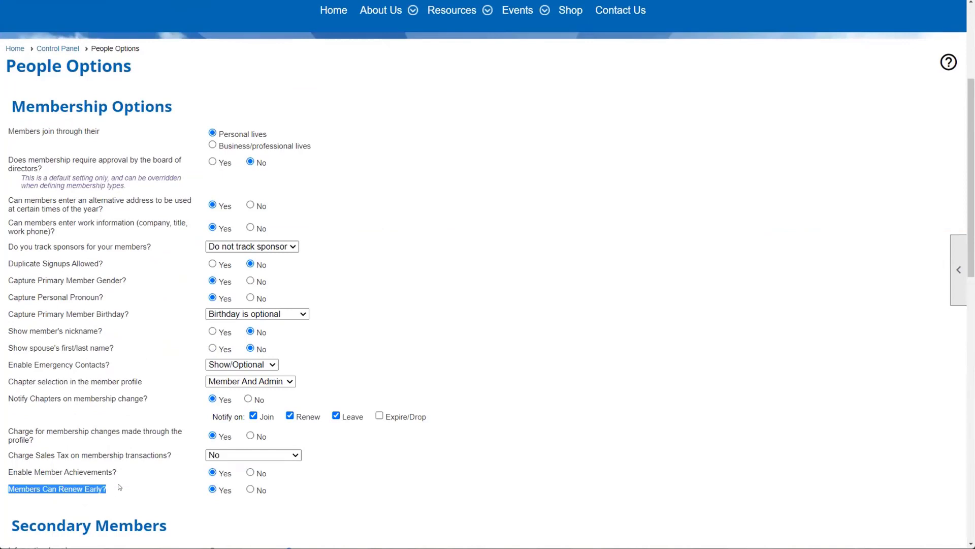
click(120, 486)
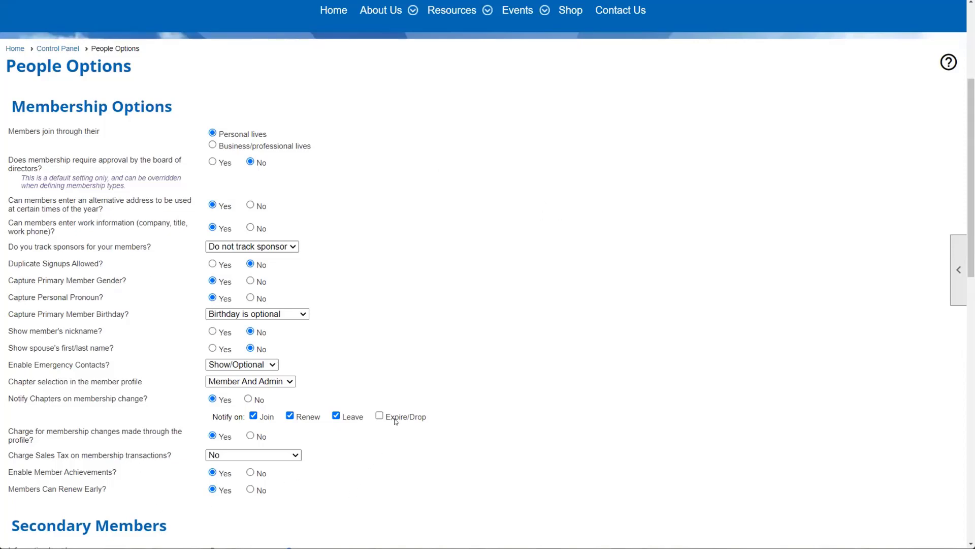
Examine the Secondary Members and Tertiary Members settings and compare them with the primary Membership Options.
scroll(395, 421, down, 5)
scroll(396, 421, down, 4)
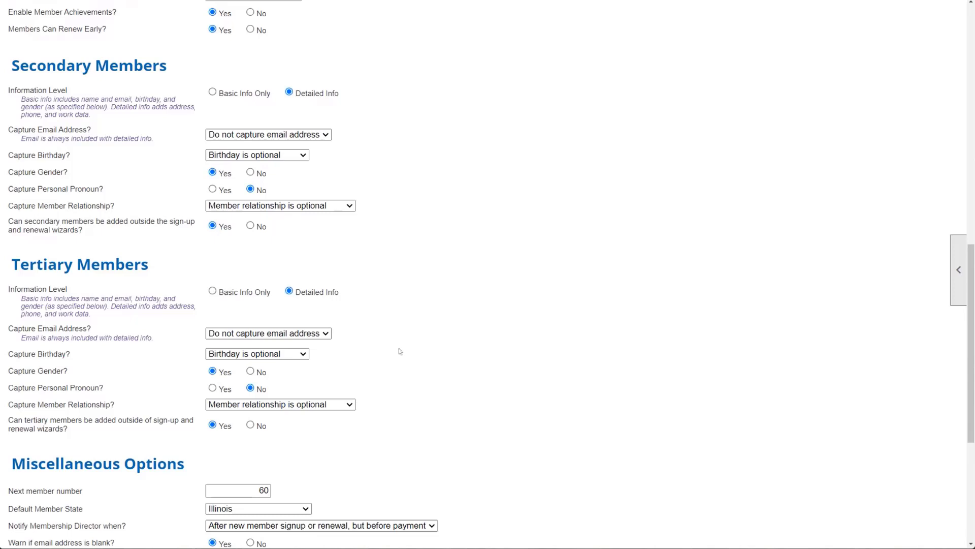
scroll(389, 303, up, 3)
scroll(389, 303, up, 4)
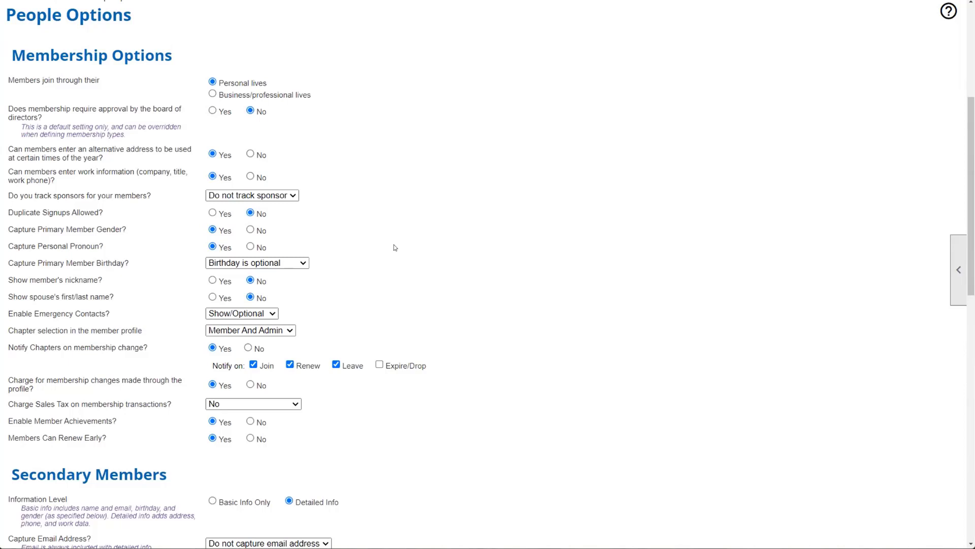
scroll(392, 269, down, 5)
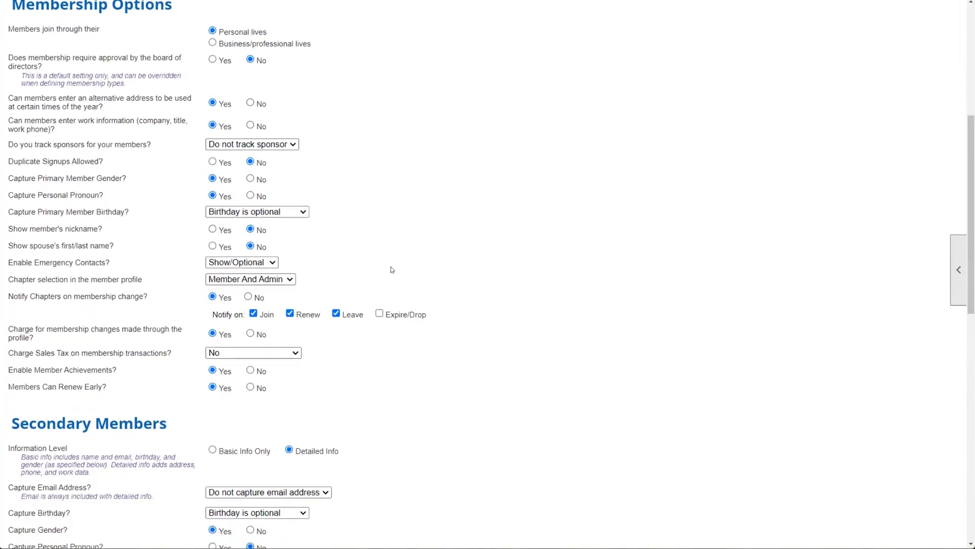
scroll(393, 278, down, 3)
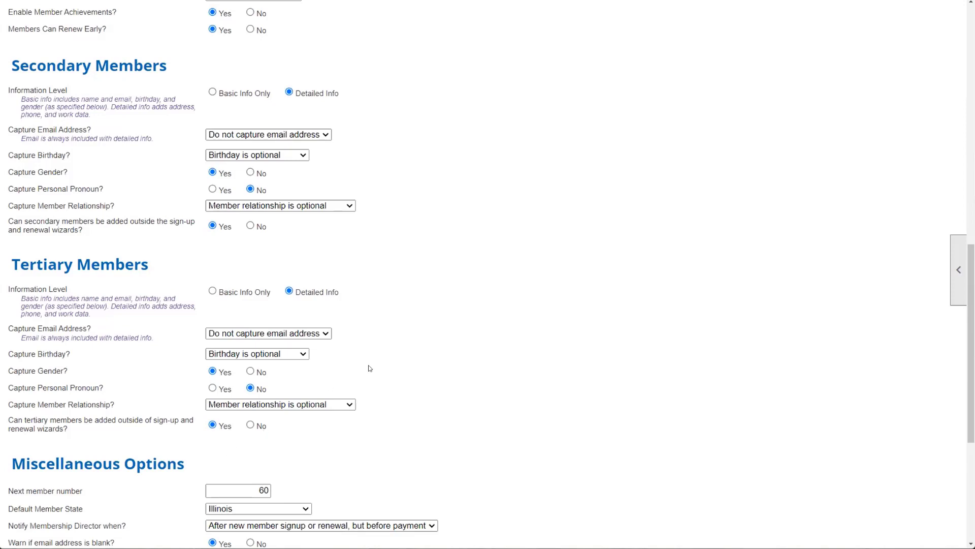
scroll(369, 369, up, 2)
scroll(370, 370, up, 5)
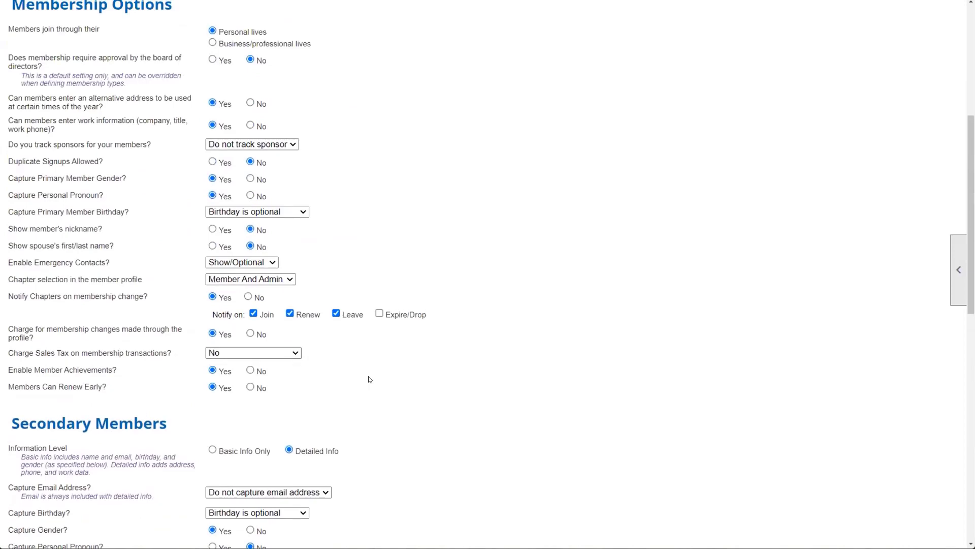
Examine the Secondary and Tertiary Members settings and view the choices for capturing a secondary member's relationship.
scroll(369, 379, down, 6)
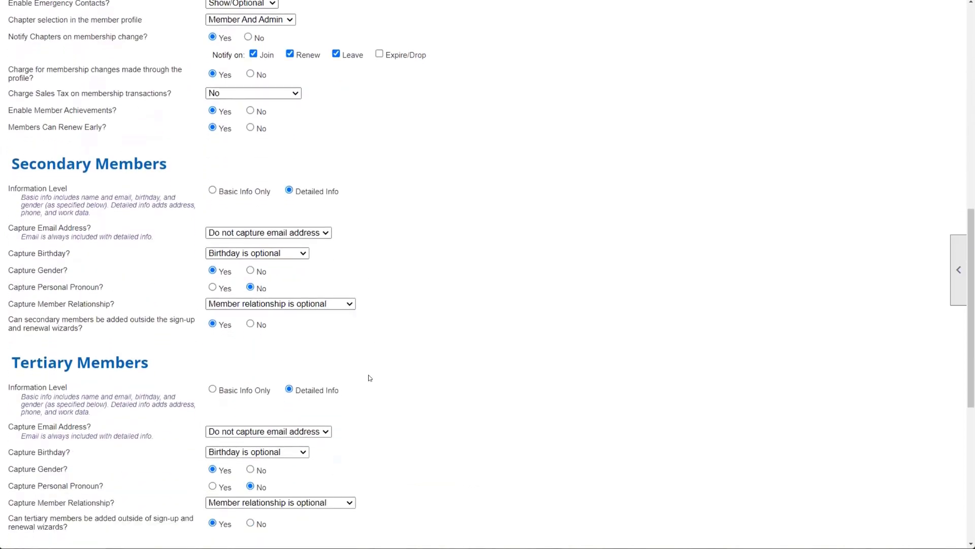
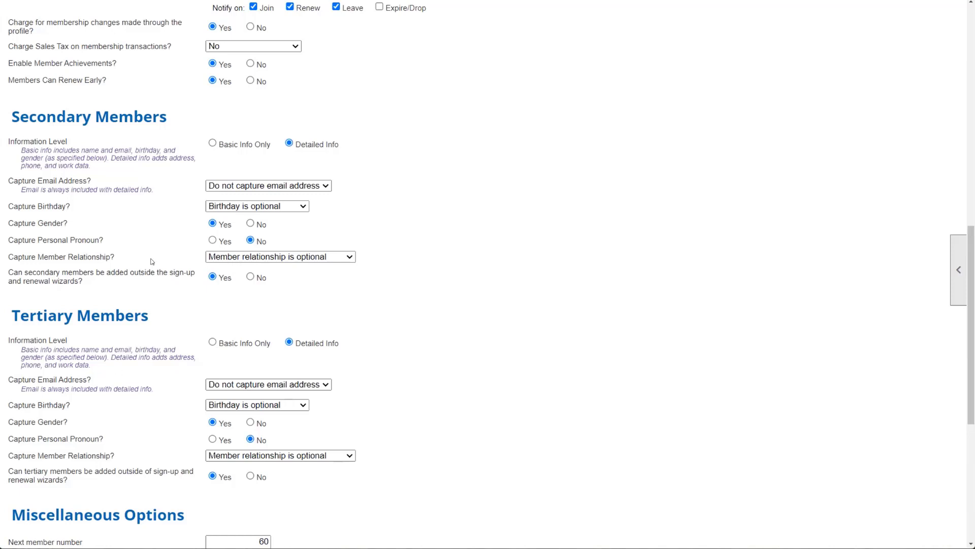
scroll(153, 262, down, 2)
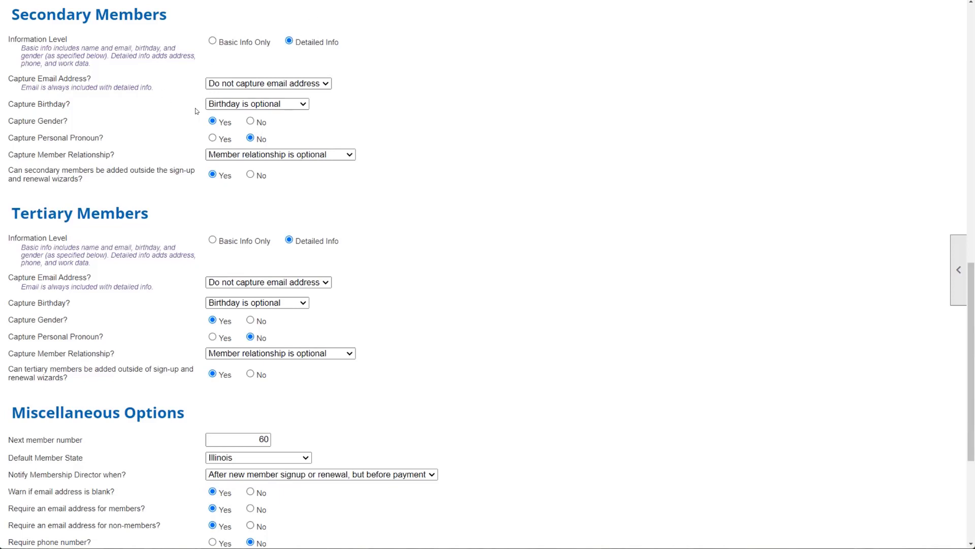
scroll(195, 111, down, 1)
scroll(196, 111, down, 1)
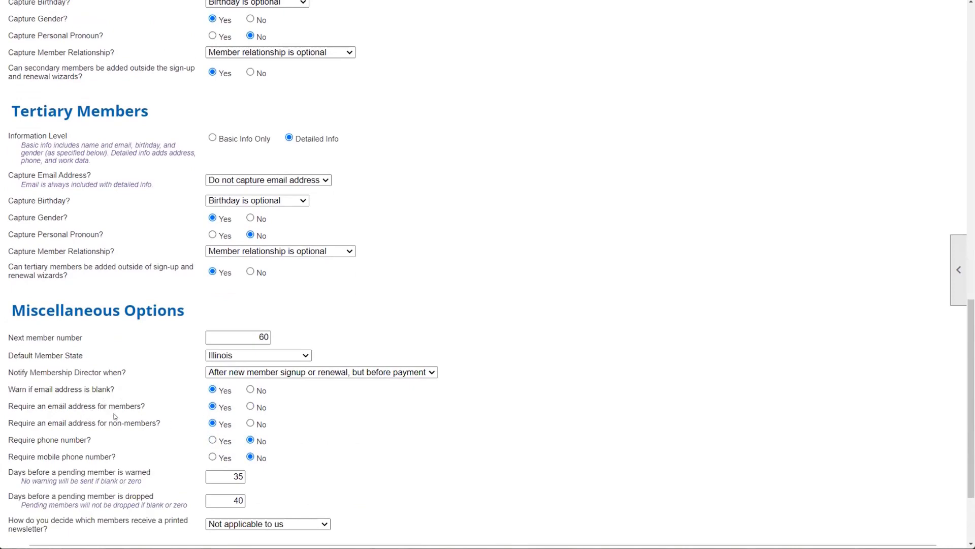
scroll(114, 417, up, 2)
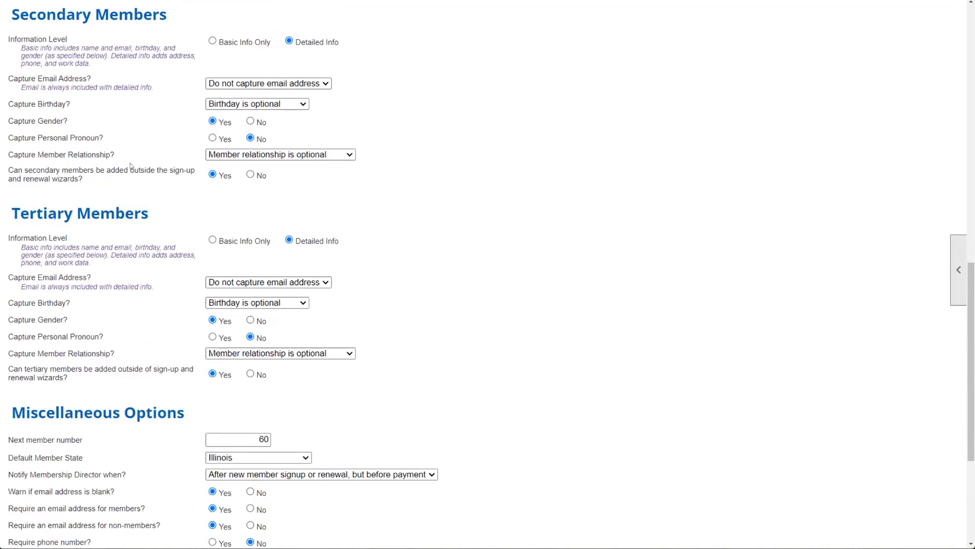
click(265, 155)
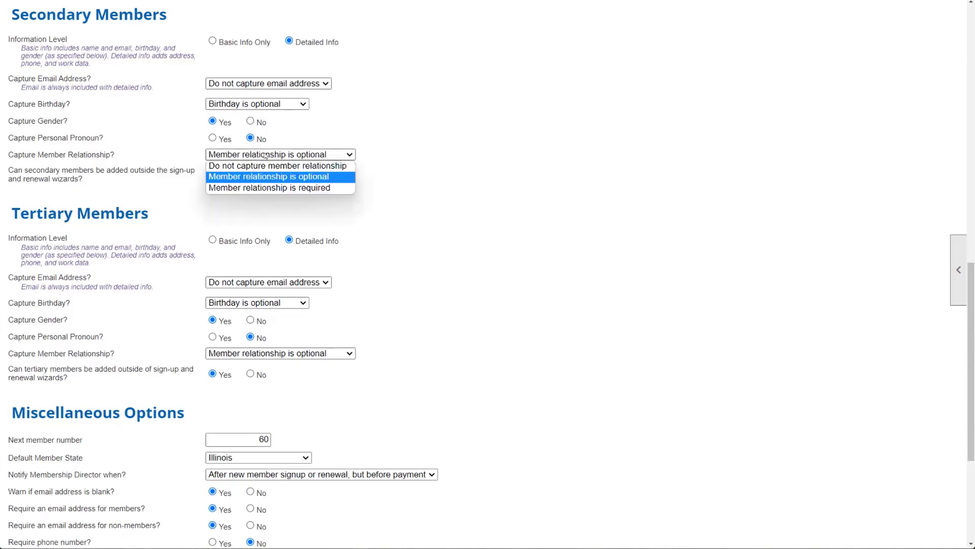
click(265, 150)
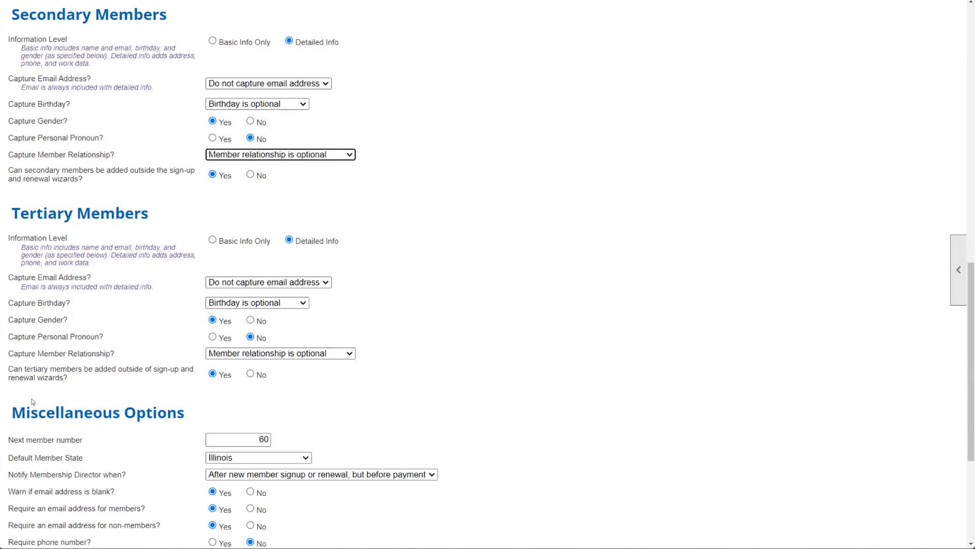
Switch adding secondary and tertiary members outside the sign-up and renewal wizards to No, and set both back to Yes.
scroll(442, 427, up, 2)
scroll(435, 408, up, 1)
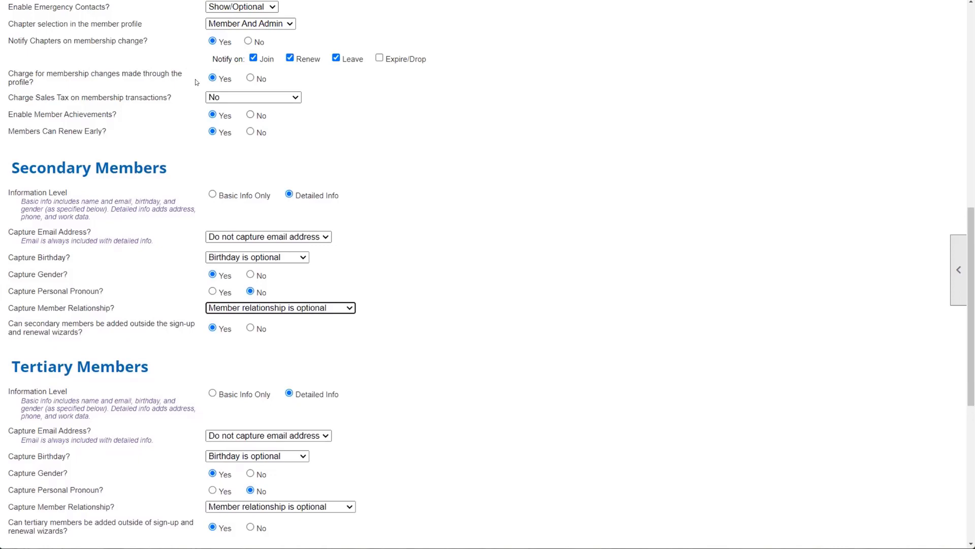
click(250, 327)
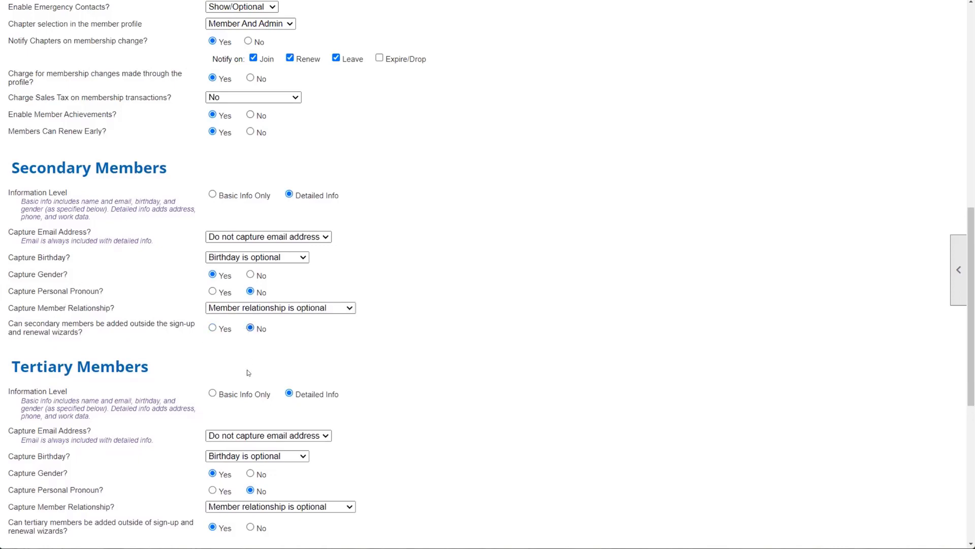
click(250, 526)
scroll(610, 429, down, 2)
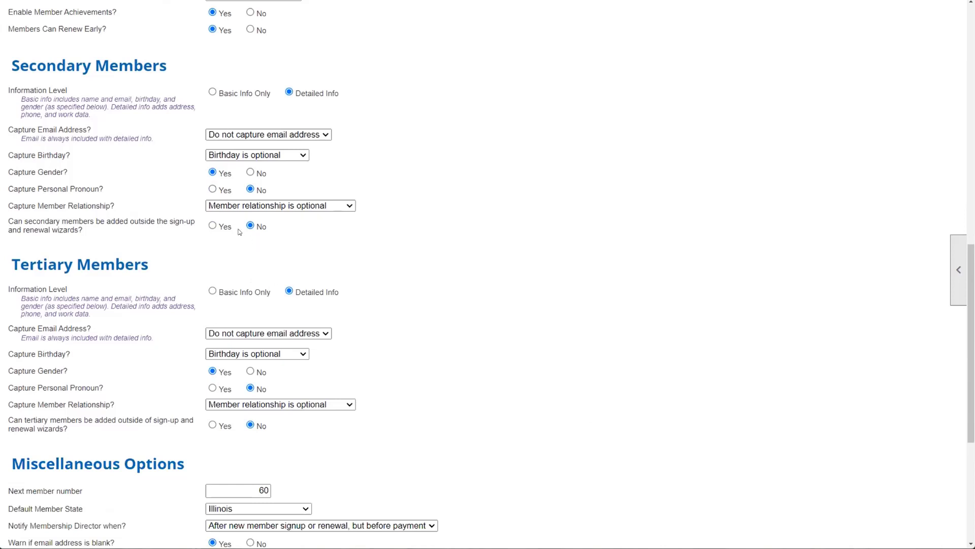
click(213, 227)
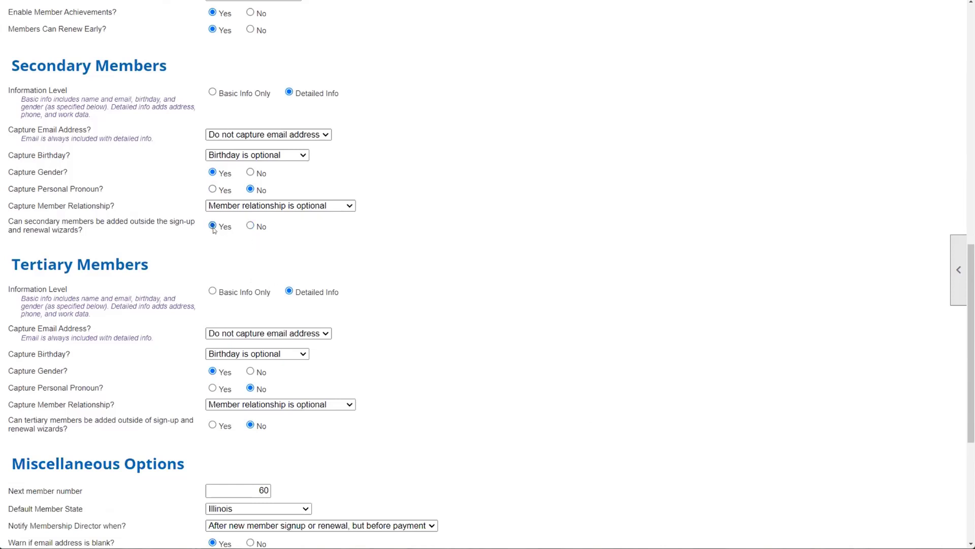
click(213, 425)
View the Miscellaneous Options choices for default member state and Membership Director notification, and save the People Options.
scroll(515, 395, down, 1)
scroll(516, 396, down, 3)
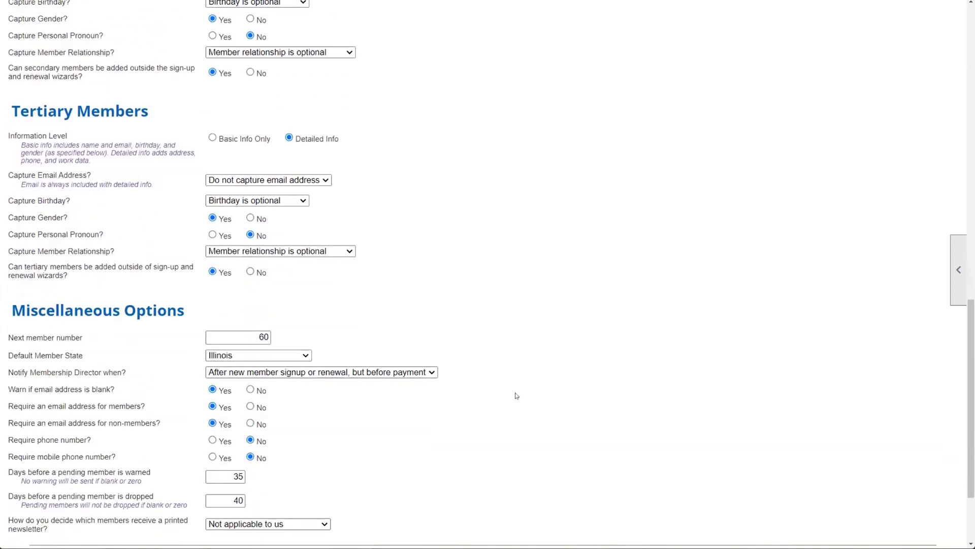
scroll(517, 395, down, 2)
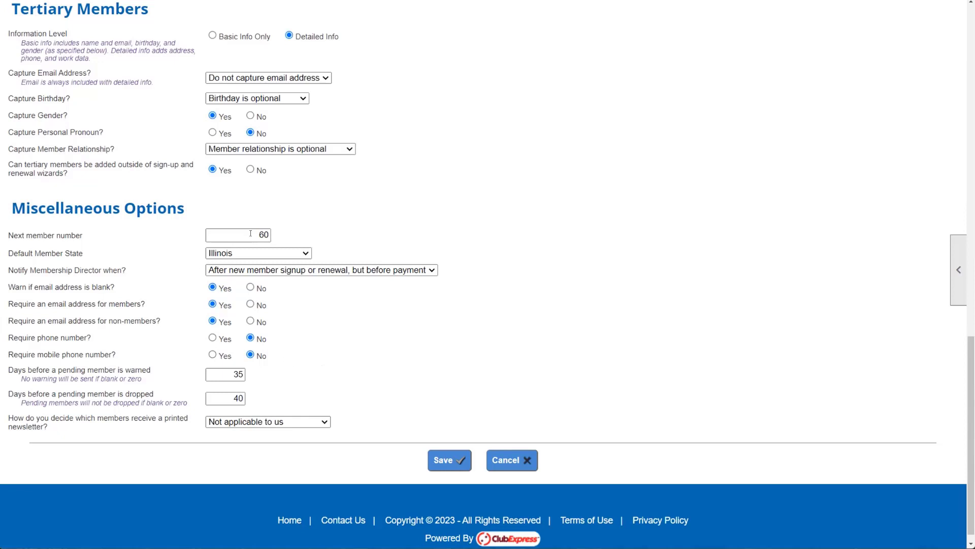
click(264, 257)
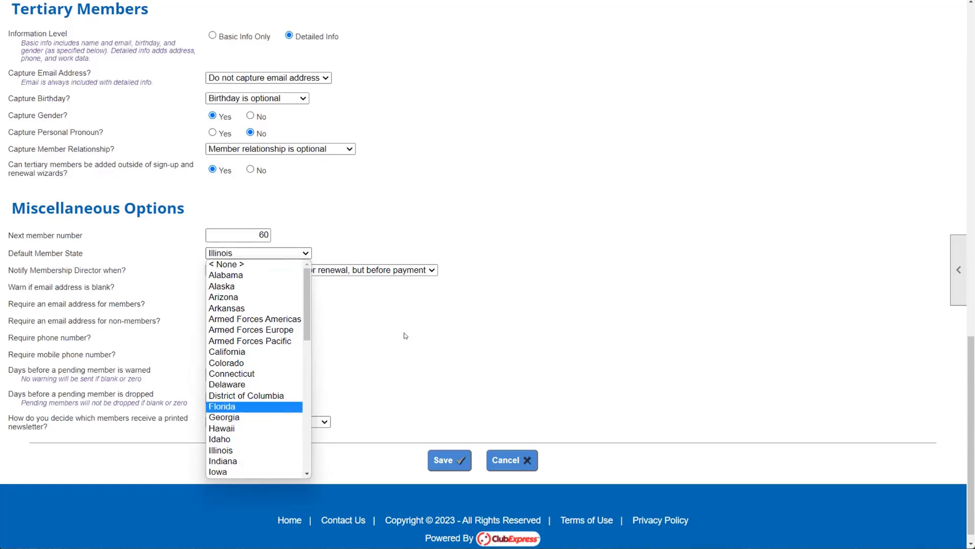
click(406, 277)
click(406, 270)
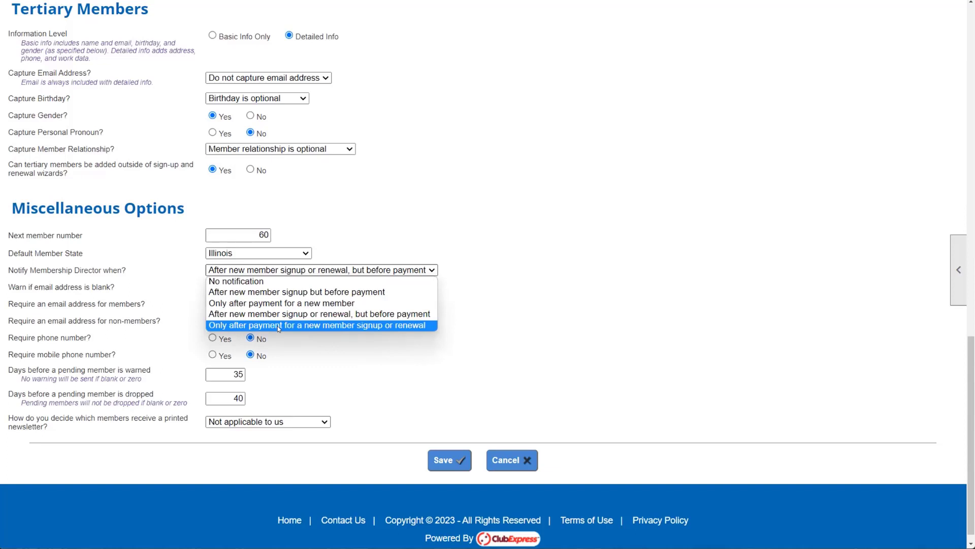
click(559, 312)
scroll(692, 330, up, 1)
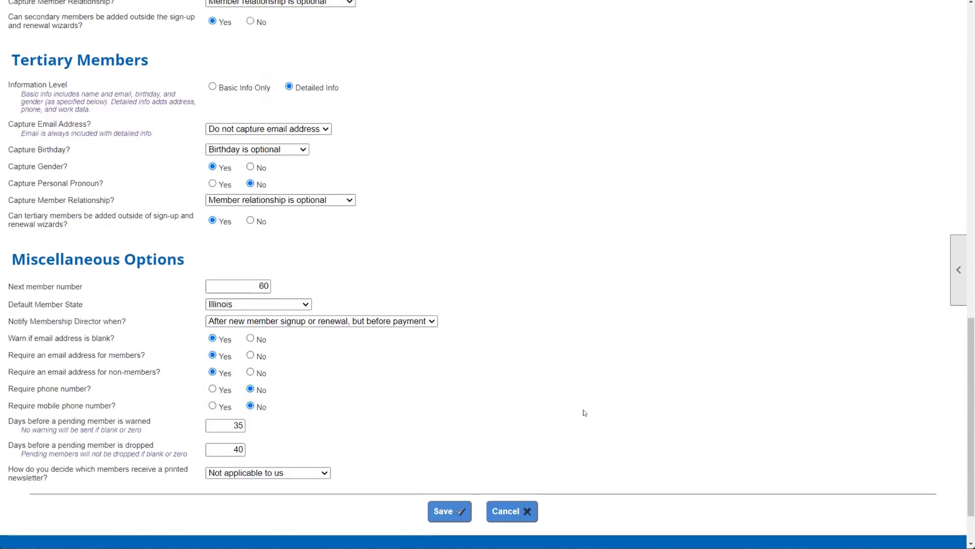
click(448, 511)
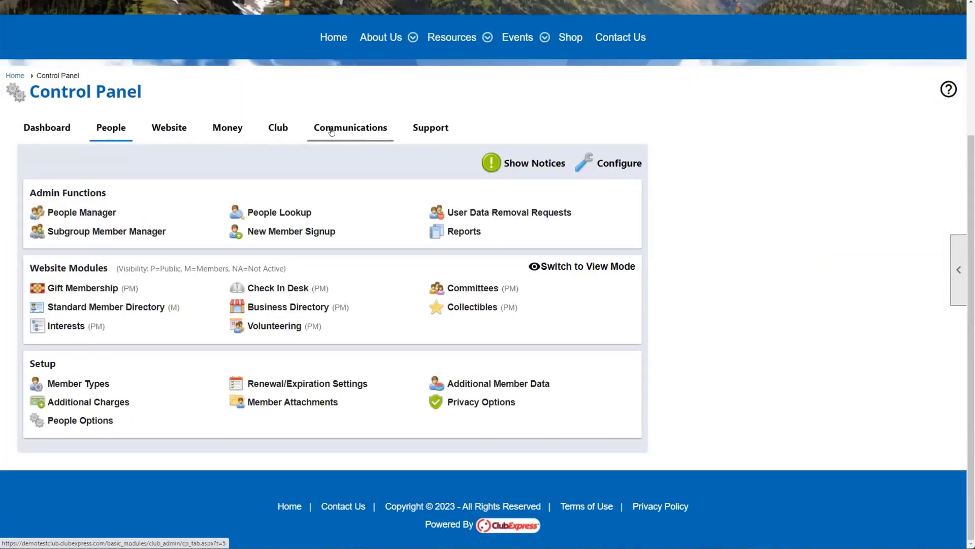
Open the Membership Director entry in the club's Titles setup, examine its email address and role settings, and close it without saving.
click(286, 131)
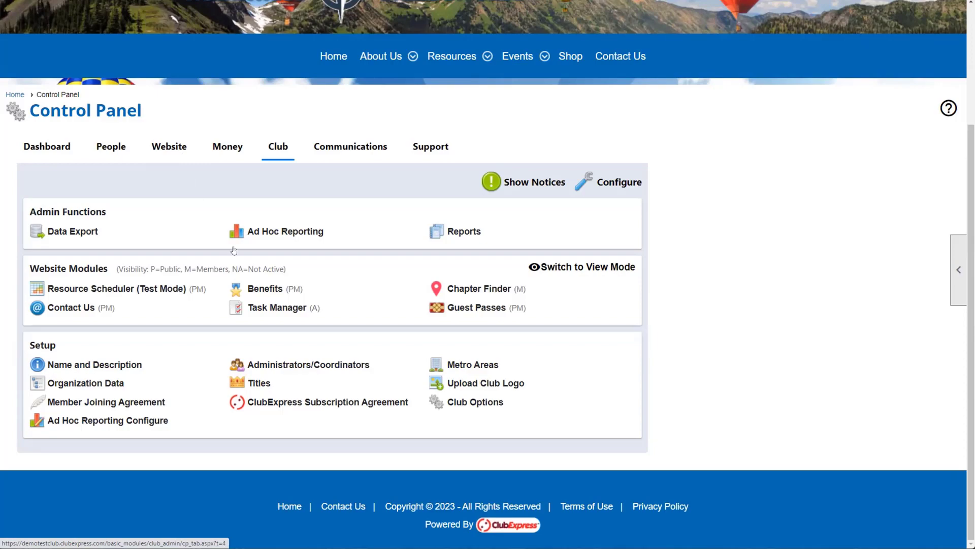
click(241, 385)
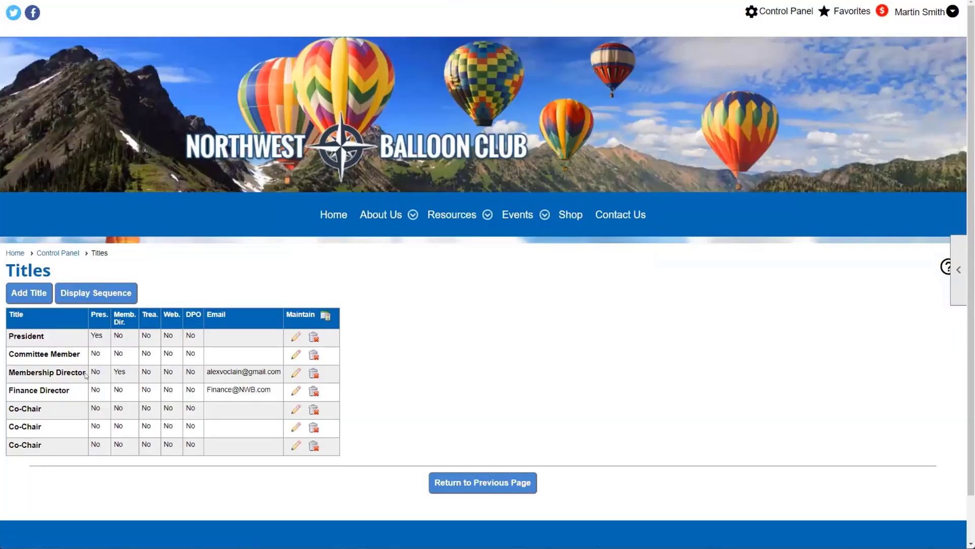
click(296, 375)
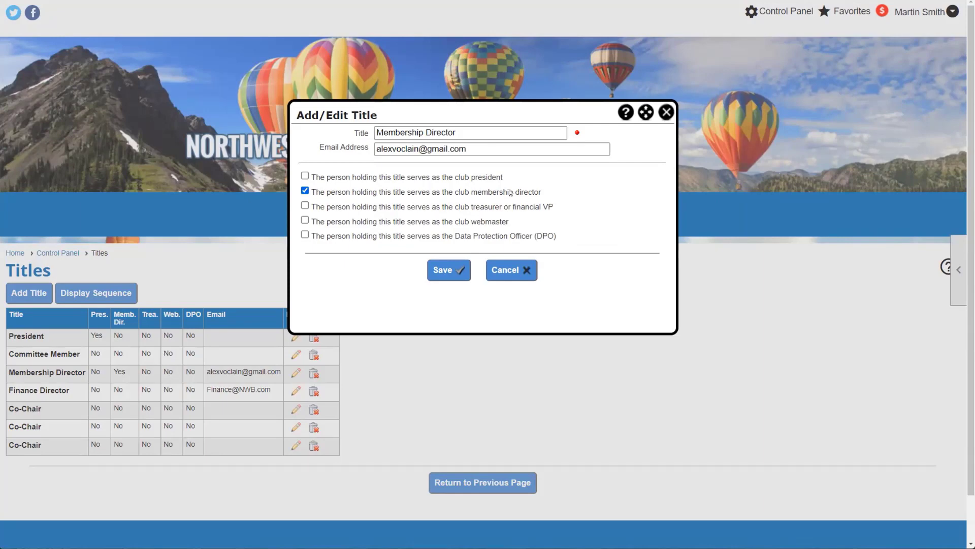
click(528, 270)
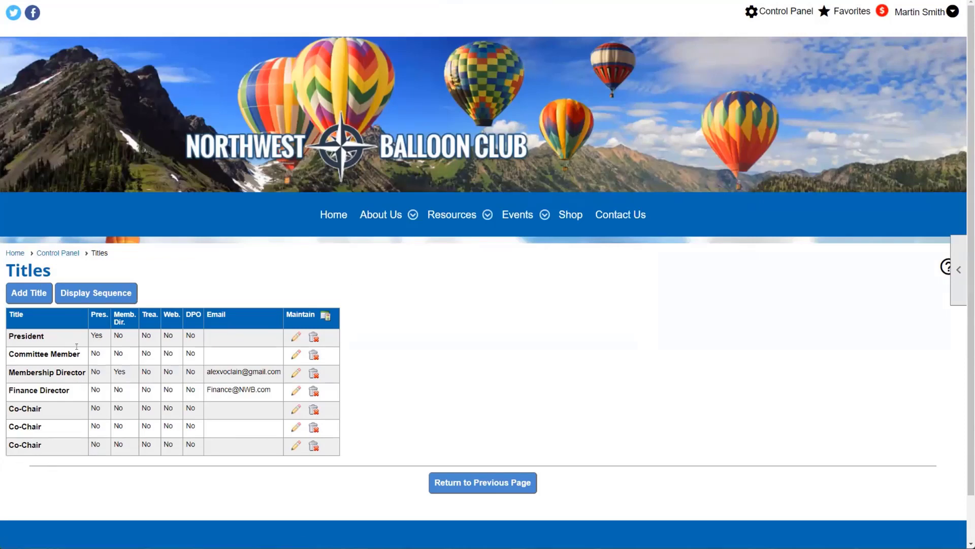
Open the Membership Director entry in the club's Contact Us module, examine its display and email settings, and close it without saving.
click(64, 255)
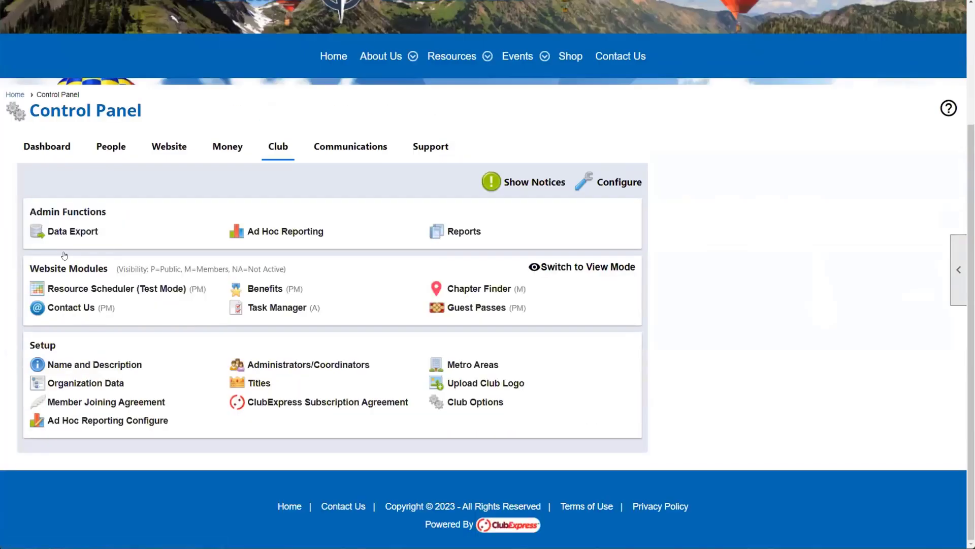
click(63, 307)
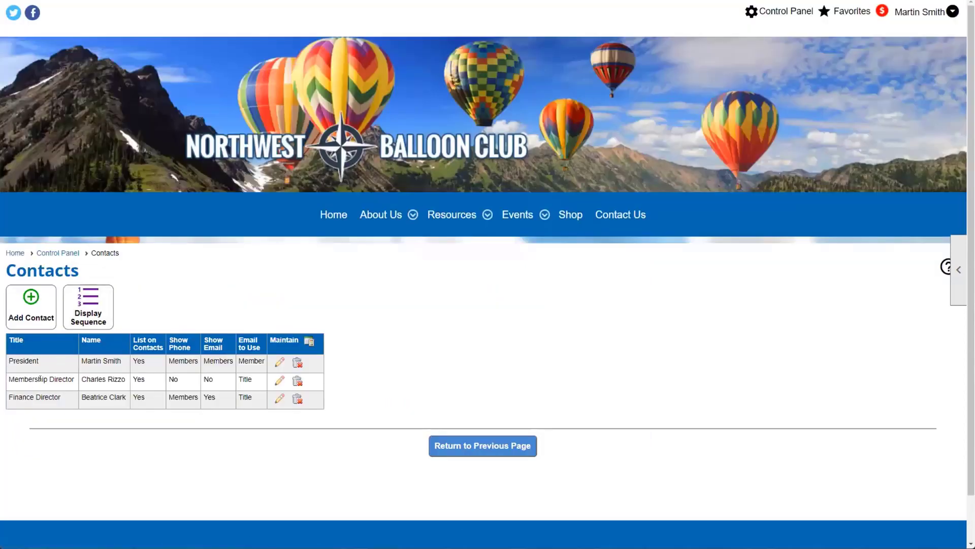
click(279, 380)
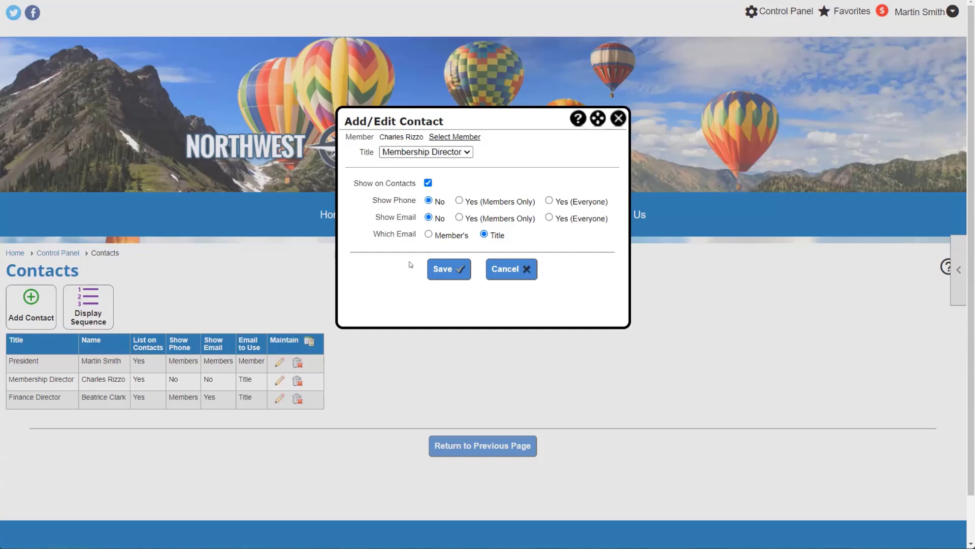
click(523, 269)
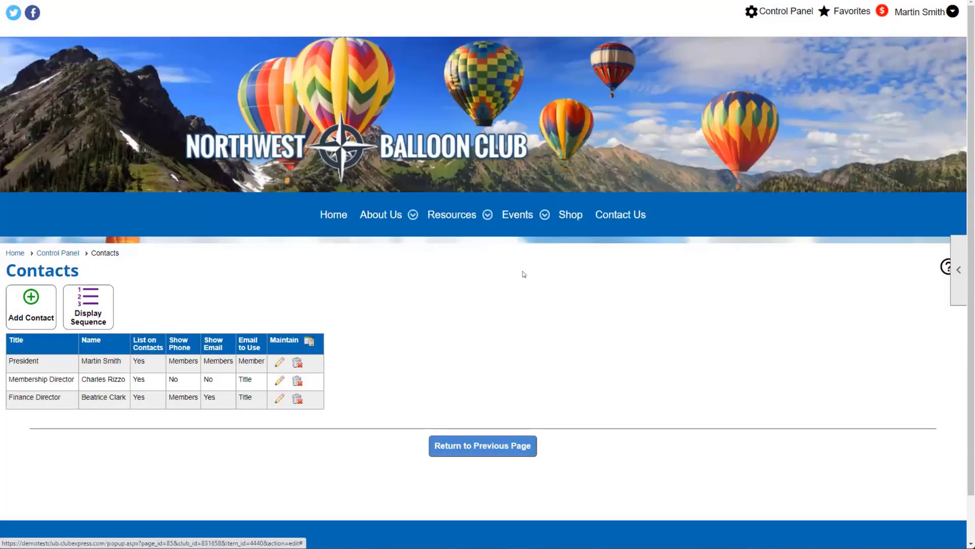
Return to People Options, examine the Miscellaneous Options and view the choices for deciding which members receive a printed newsletter.
click(763, 12)
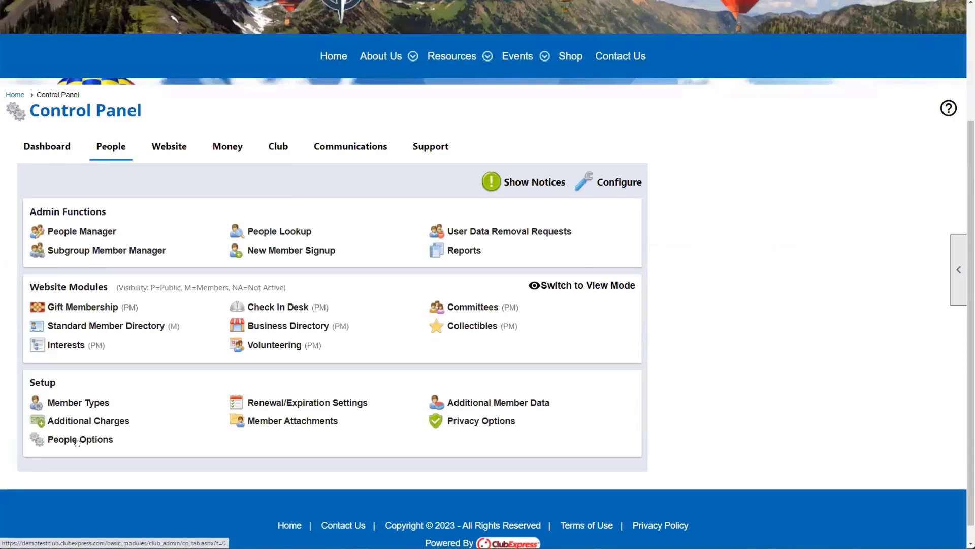
click(77, 441)
scroll(94, 417, down, 7)
scroll(94, 416, down, 10)
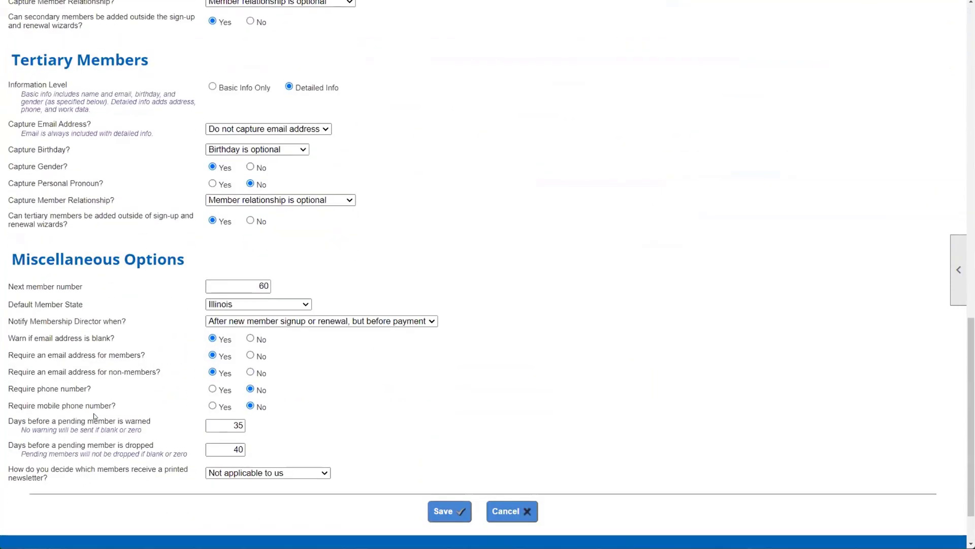
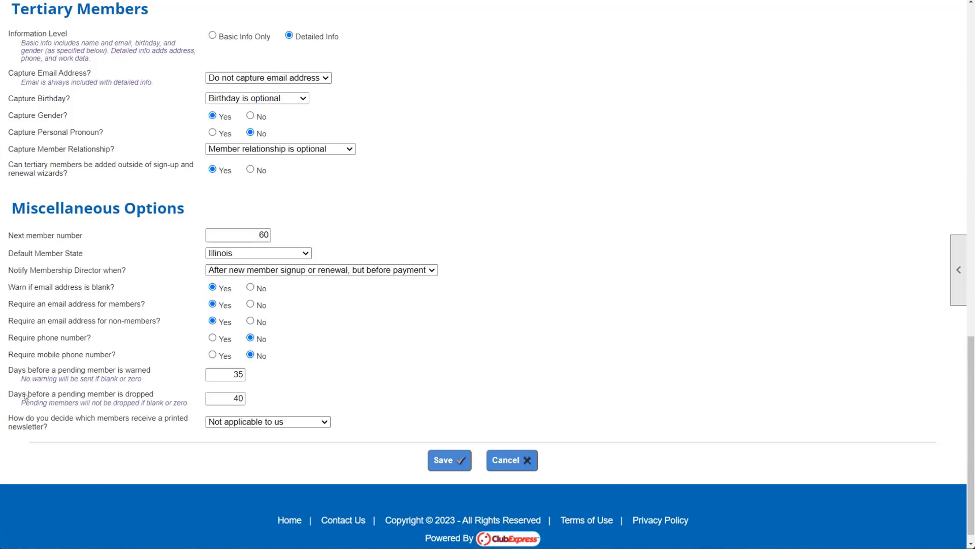
click(289, 421)
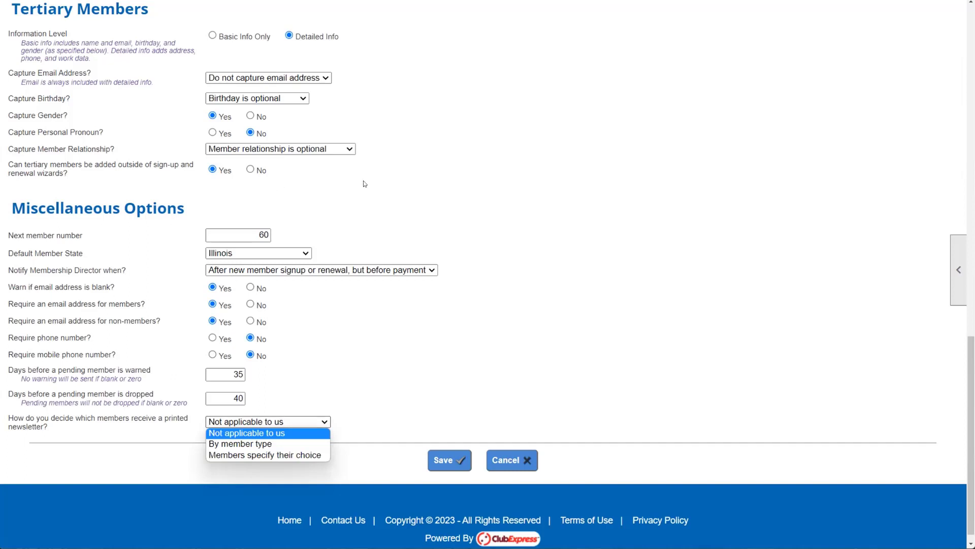
click(59, 189)
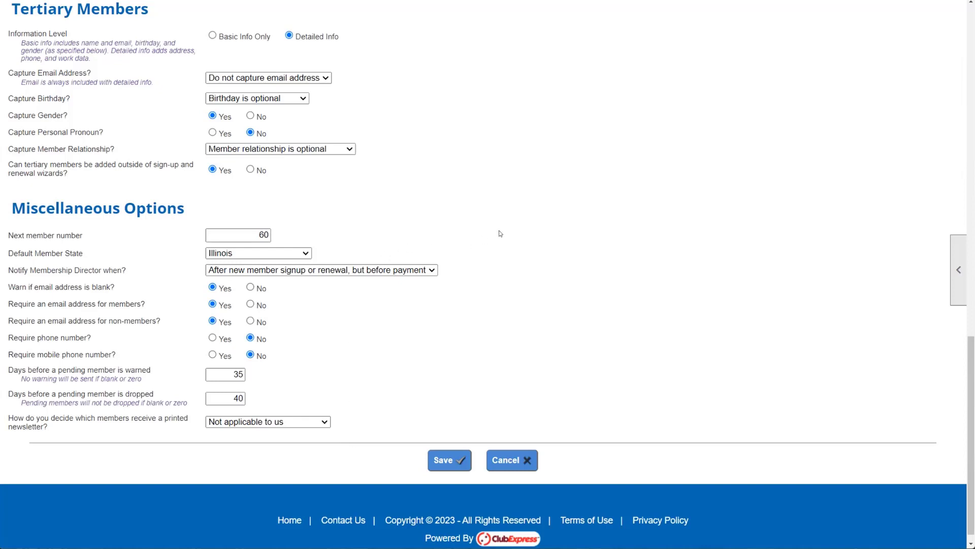
Look over the People Options once more, save them and open the member list in People Manager.
scroll(499, 236, up, 4)
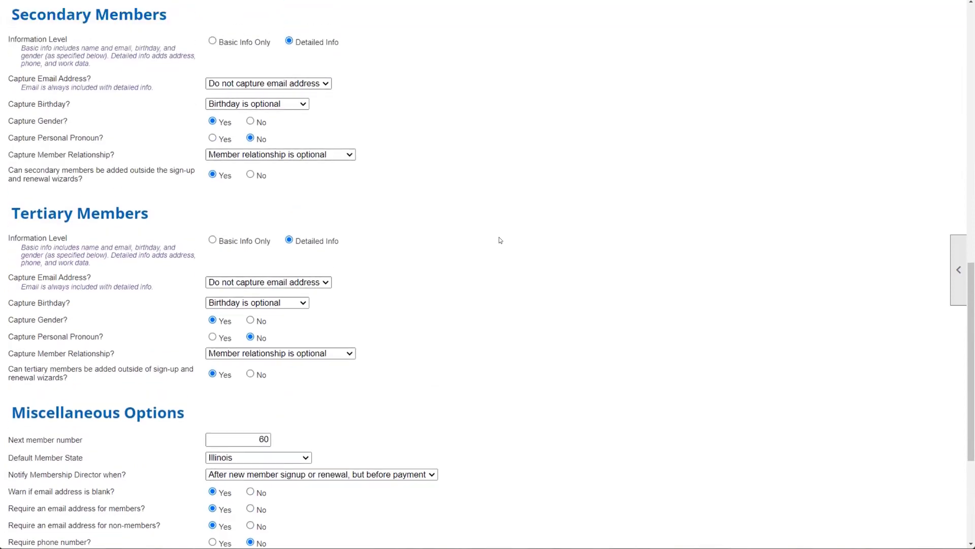
scroll(499, 237, up, 5)
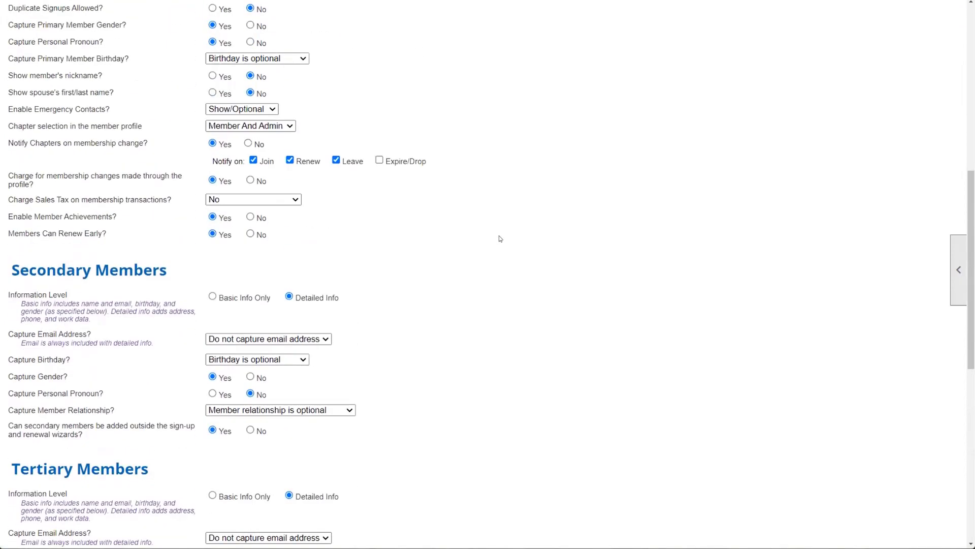
scroll(493, 248, down, 10)
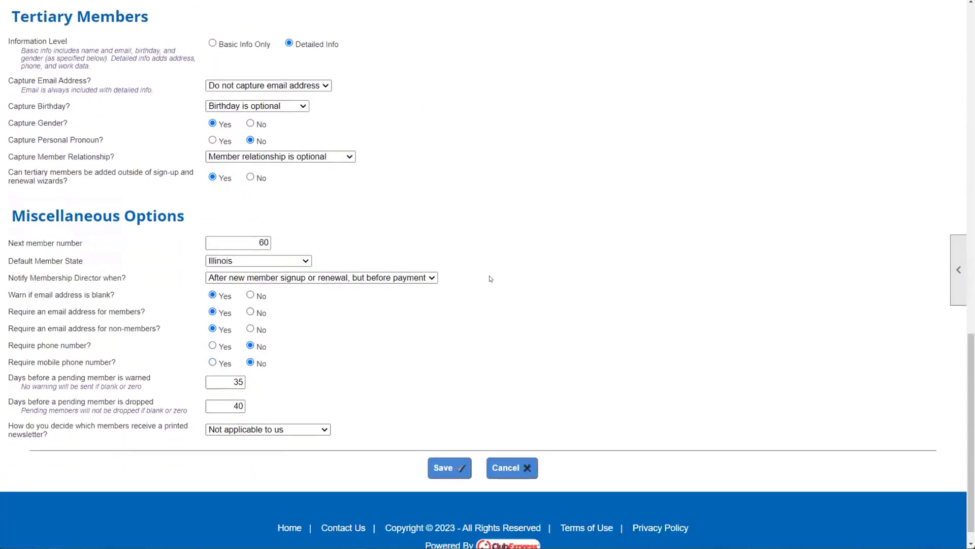
click(448, 446)
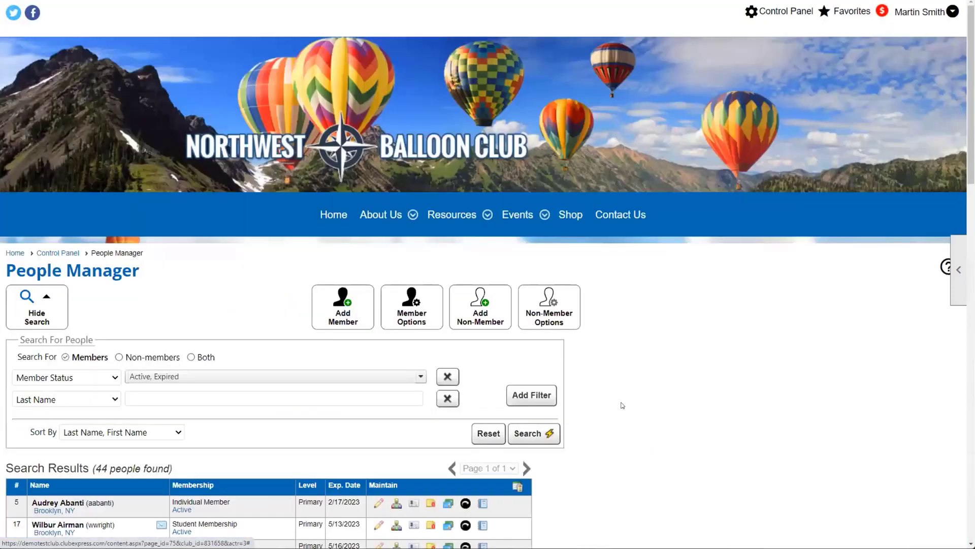
scroll(597, 286, down, 6)
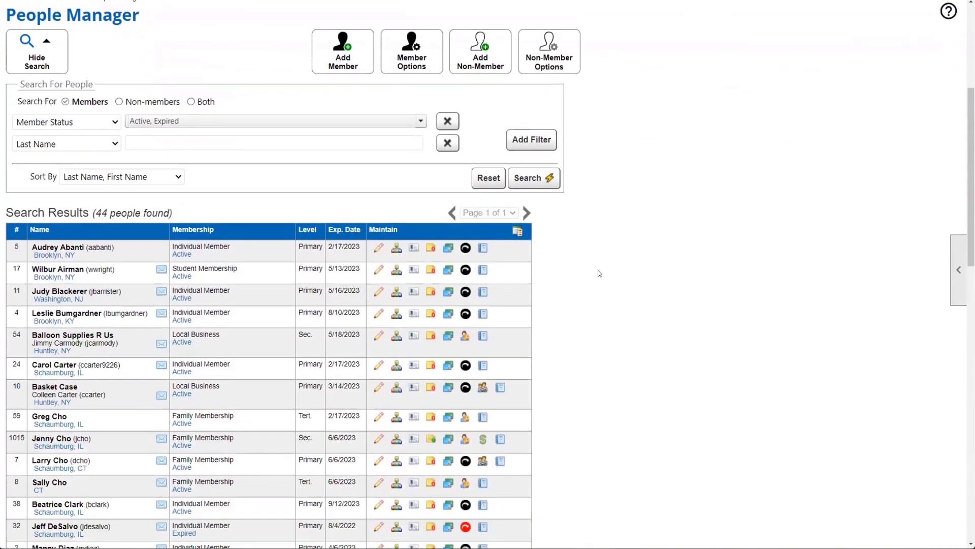
Examine the People Manager member list, comparing how the Balloon Supplies R Us company name and its contact's name are listed.
scroll(599, 270, down, 1)
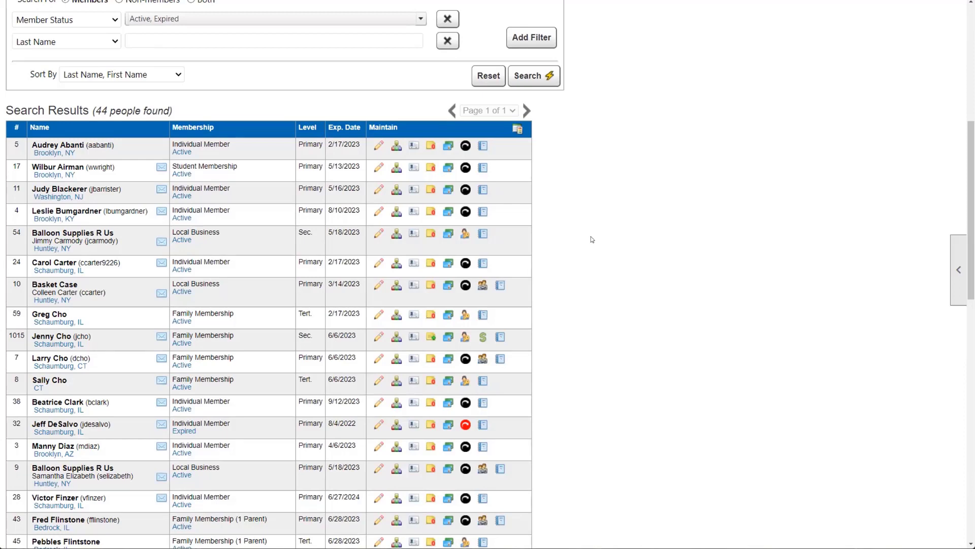
scroll(591, 236, down, 1)
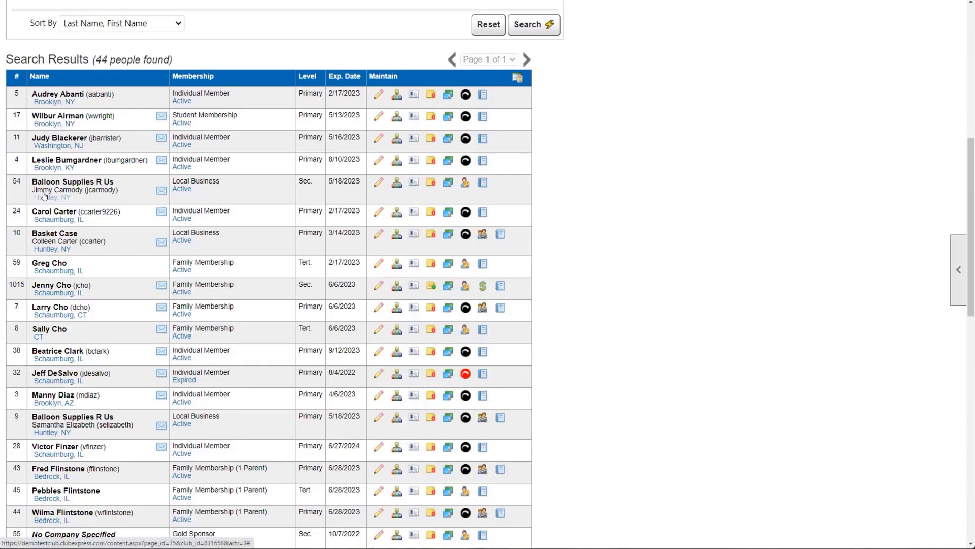
drag(36, 189, 72, 190)
click(72, 190)
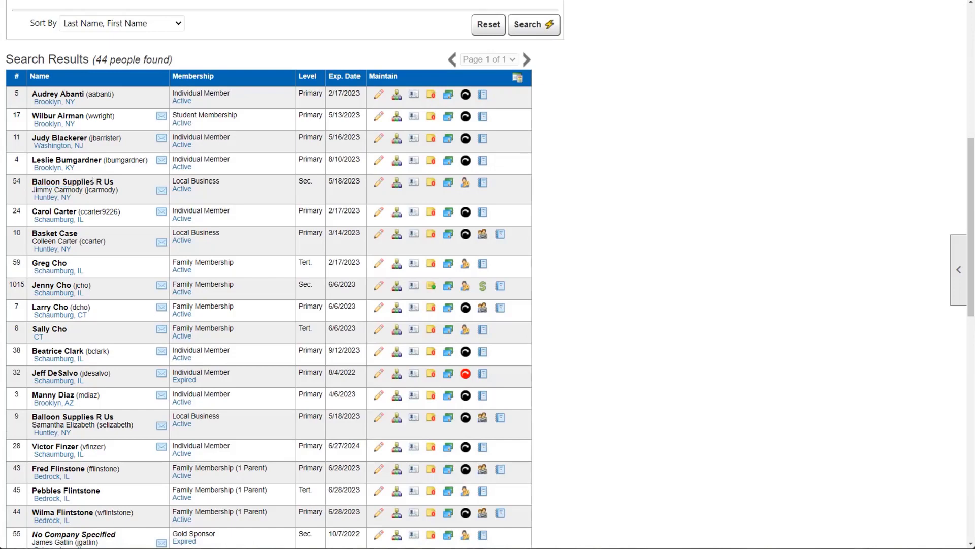
drag(76, 181, 116, 182)
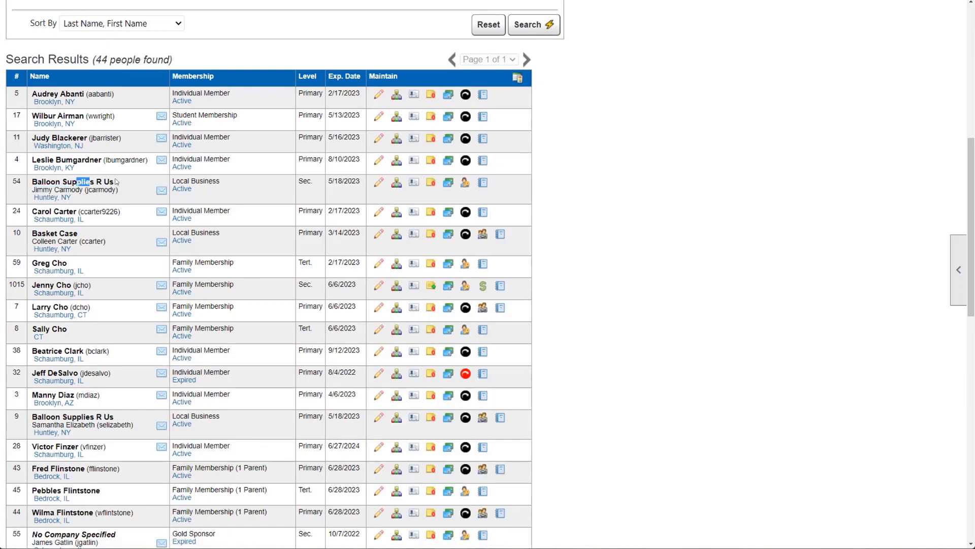
click(94, 200)
drag(114, 182, 32, 175)
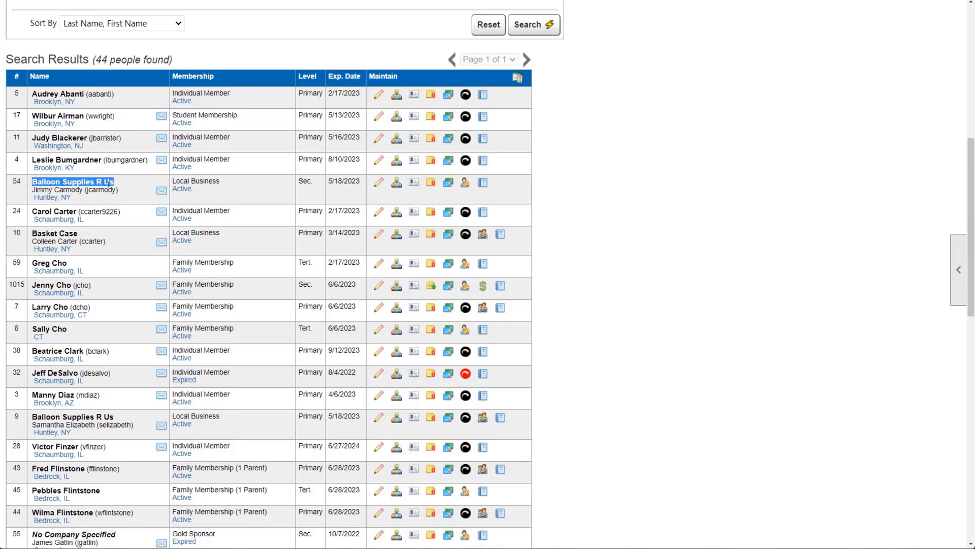
click(125, 193)
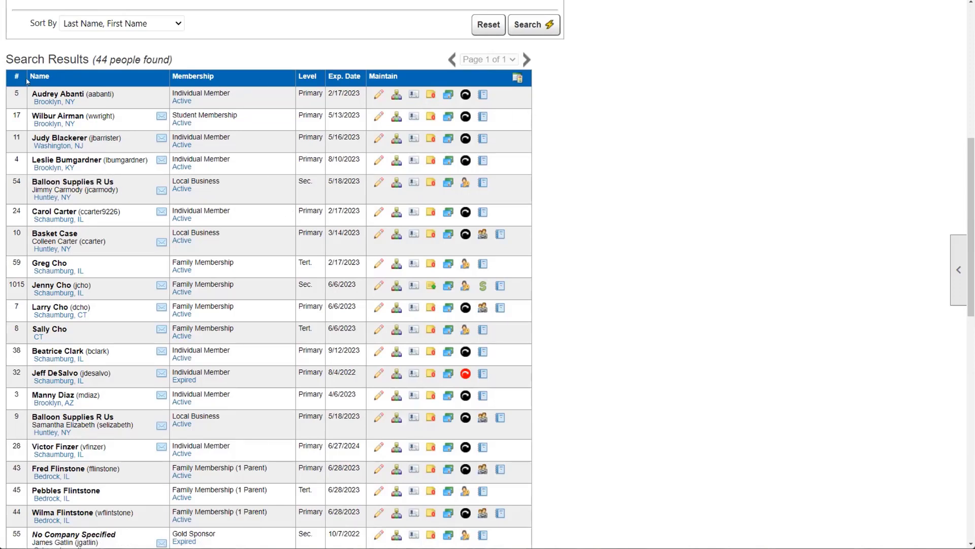
Open the first listed member's basic information and examine the general, address, other, work and emergency contact fields.
click(378, 95)
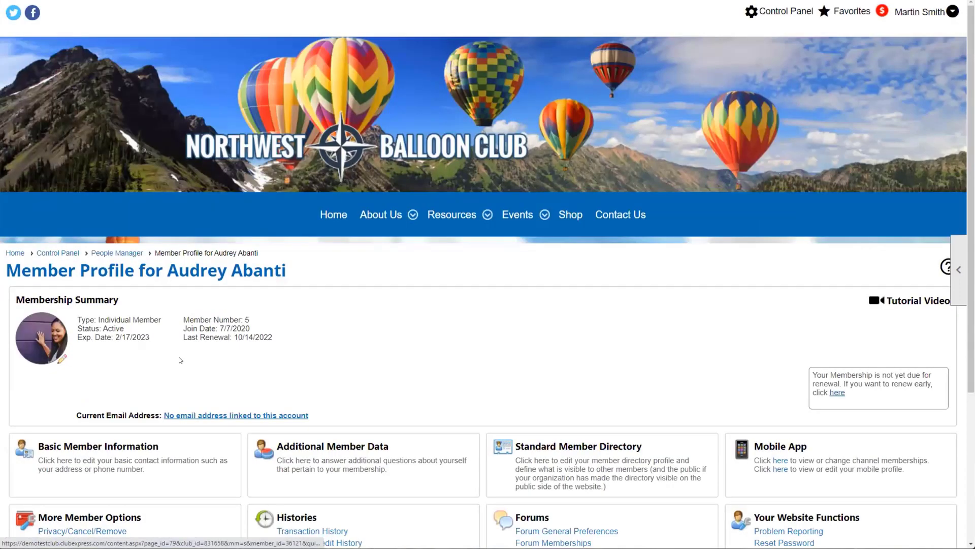
scroll(50, 352, down, 3)
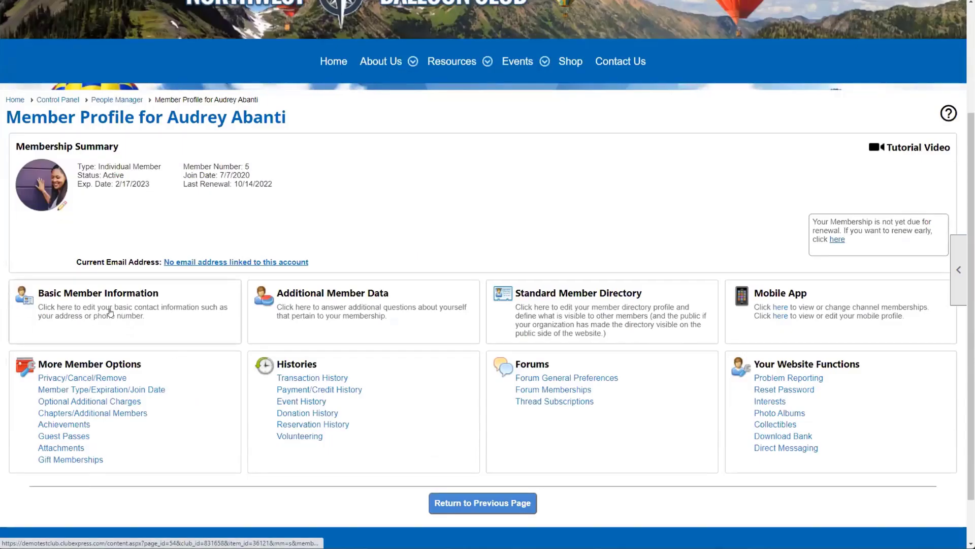
click(109, 312)
scroll(96, 125, down, 2)
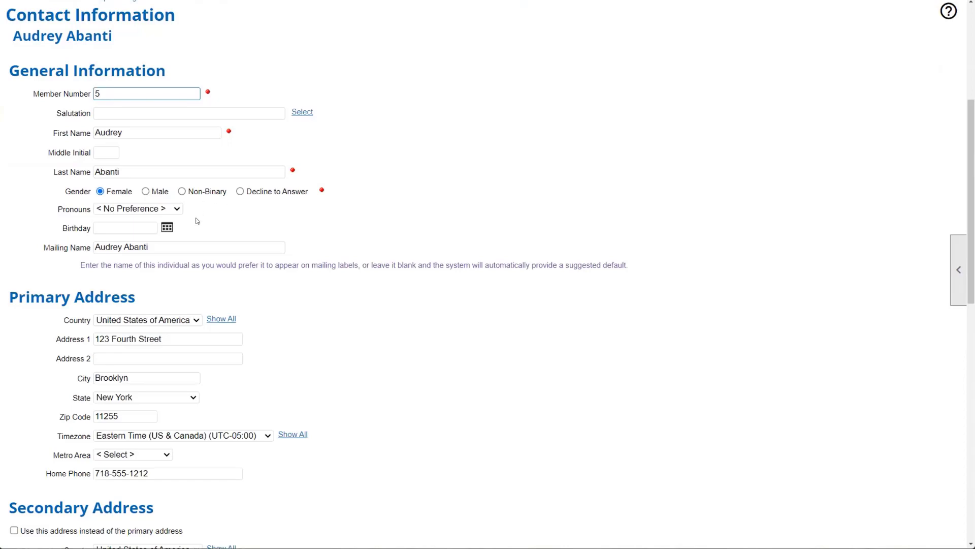
scroll(207, 217, down, 3)
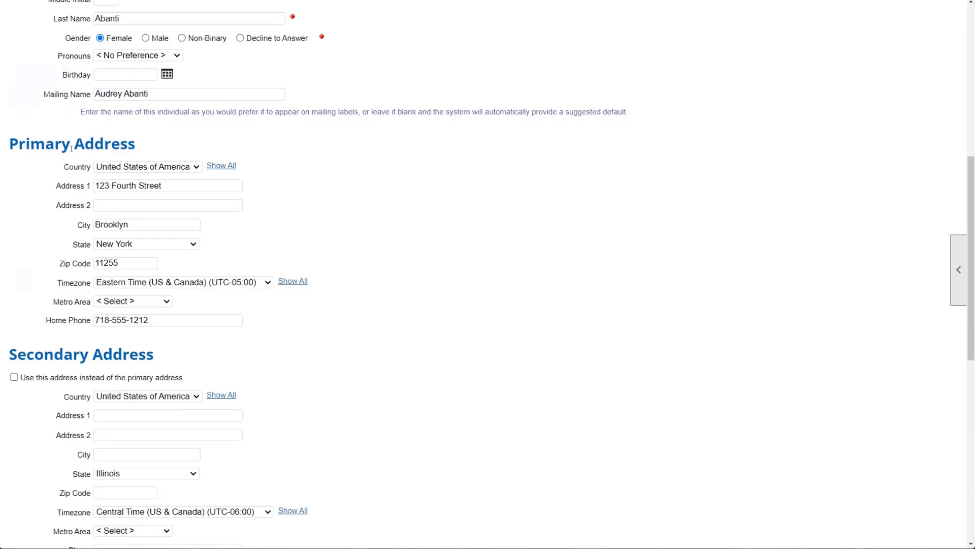
scroll(47, 346, down, 4)
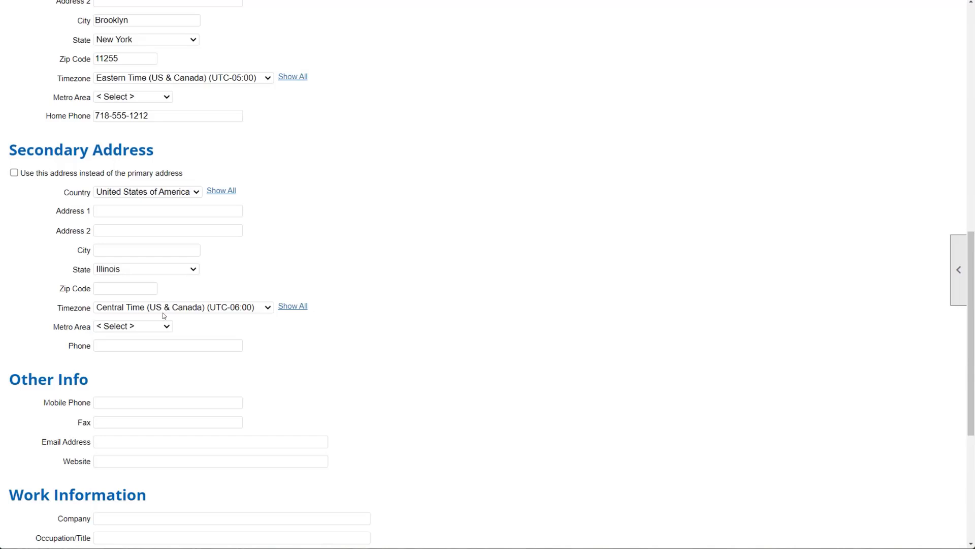
scroll(163, 315, down, 3)
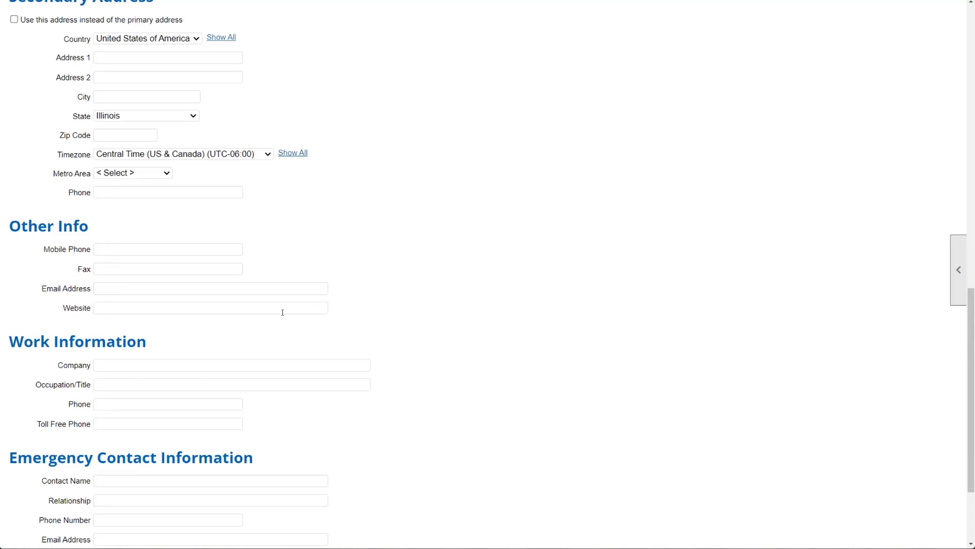
scroll(83, 274, up, 6)
scroll(84, 216, up, 2)
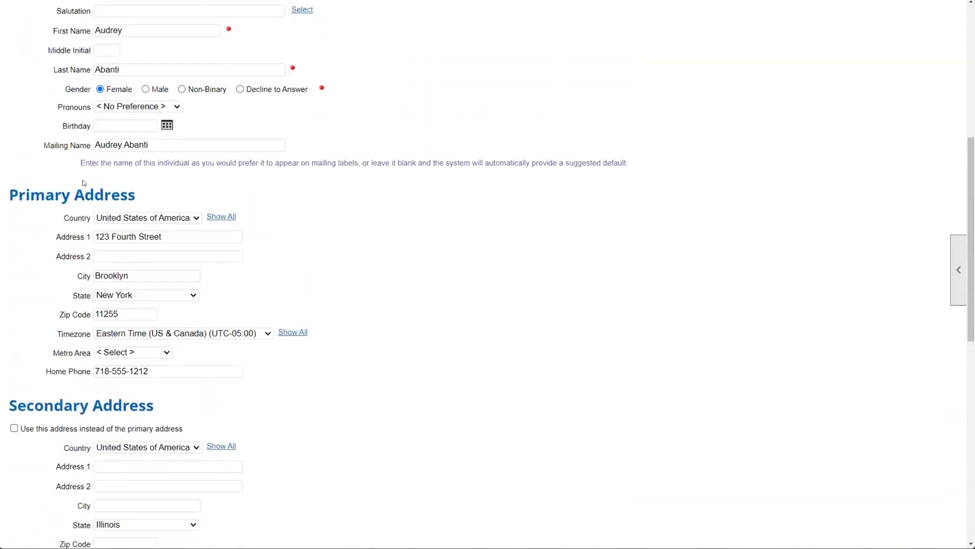
scroll(84, 183, down, 7)
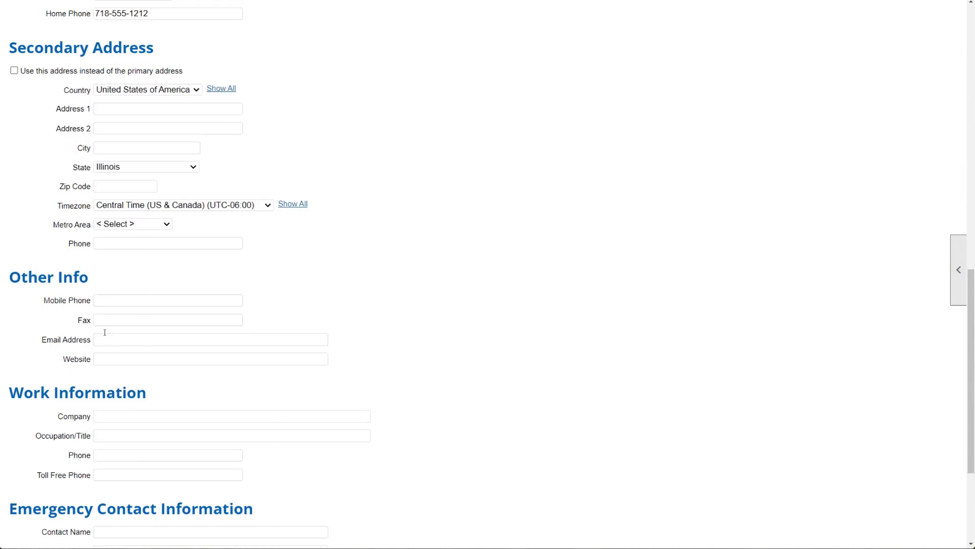
scroll(105, 333, down, 3)
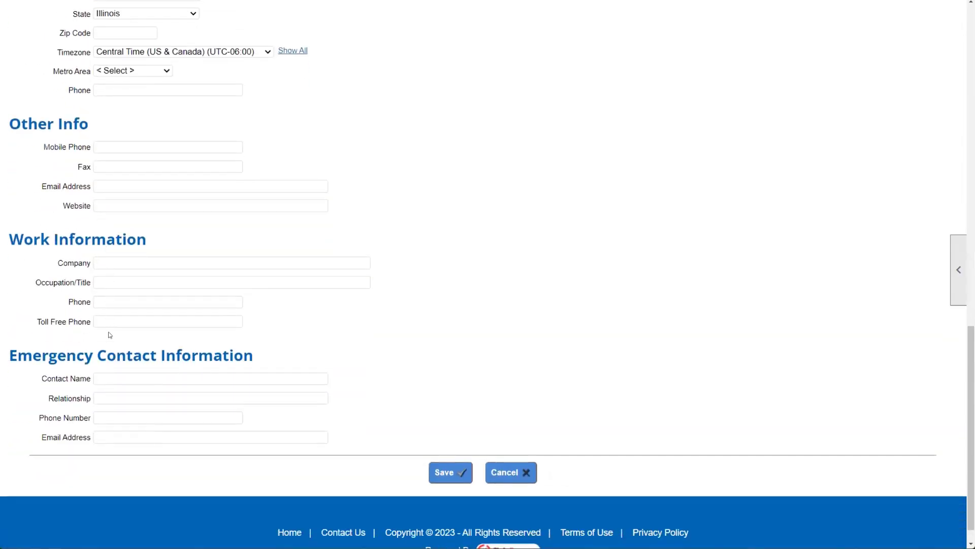
Set the member's work company to Audrey's Cupcakes and occupation/title to Founder, and save the contact information.
click(109, 258)
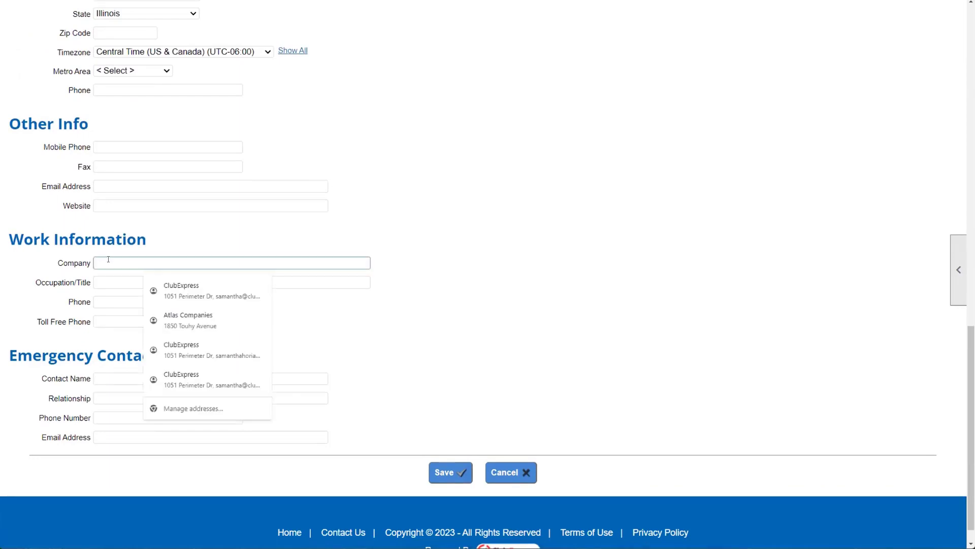
text(Audrey's )
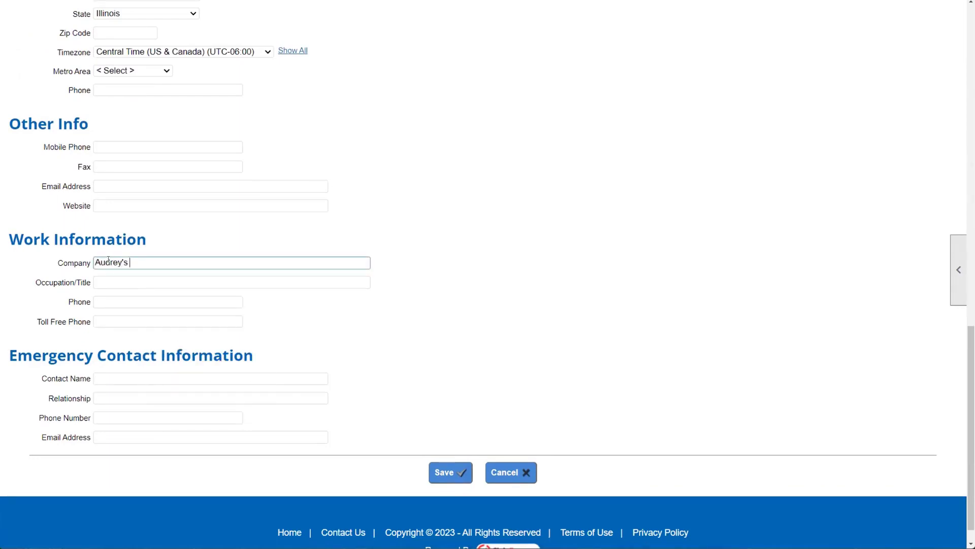
text(Cupcakes)
click(113, 275)
text(Founder)
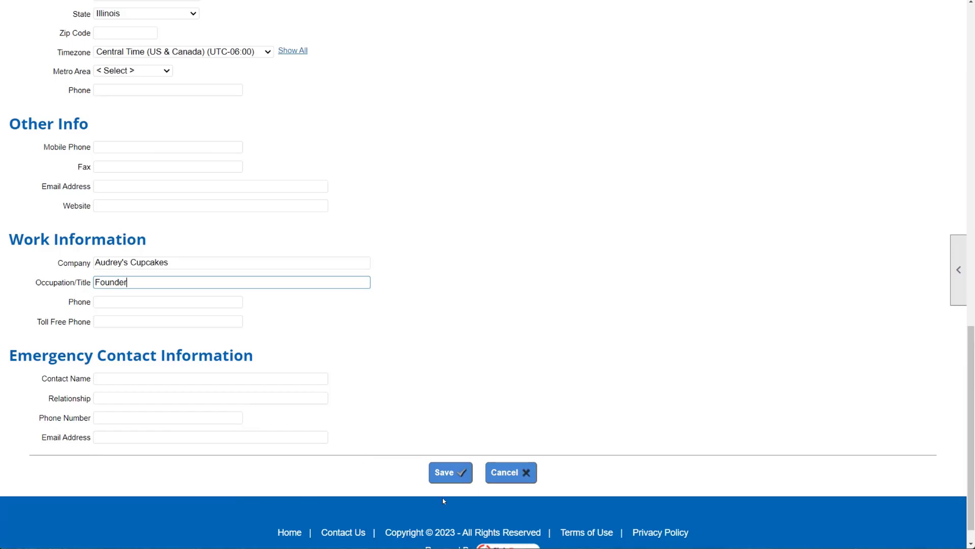
click(444, 473)
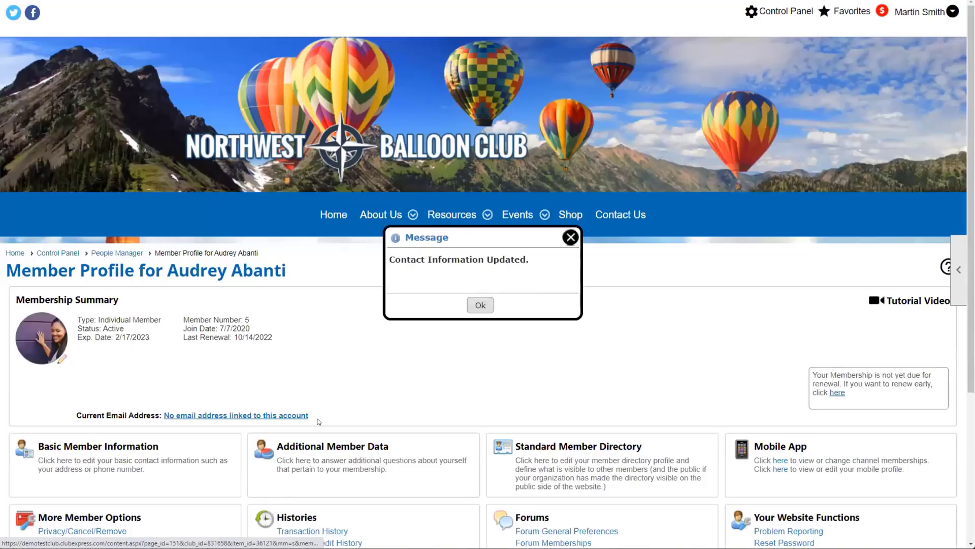
Return to People Manager, open the same member's bio and examine how the company and title are displayed.
scroll(307, 402, down, 3)
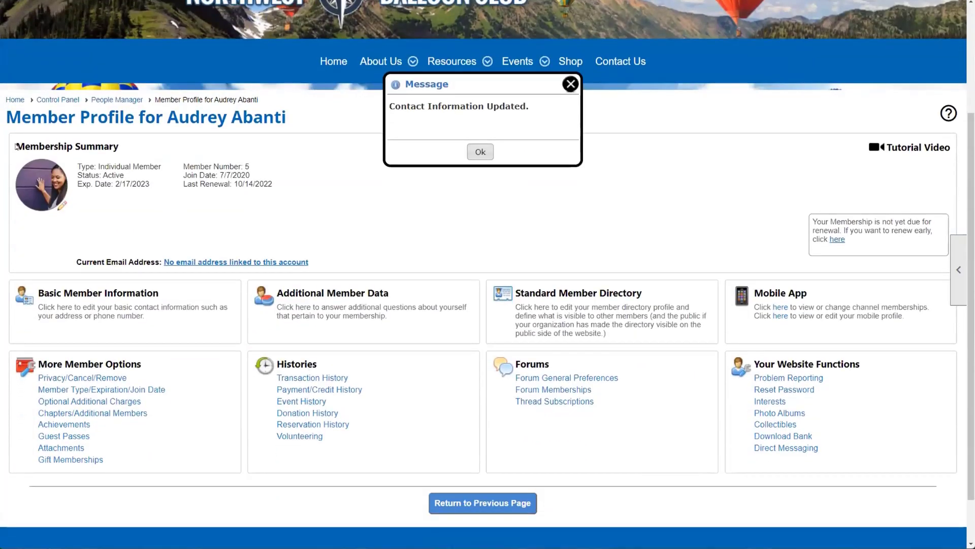
click(118, 102)
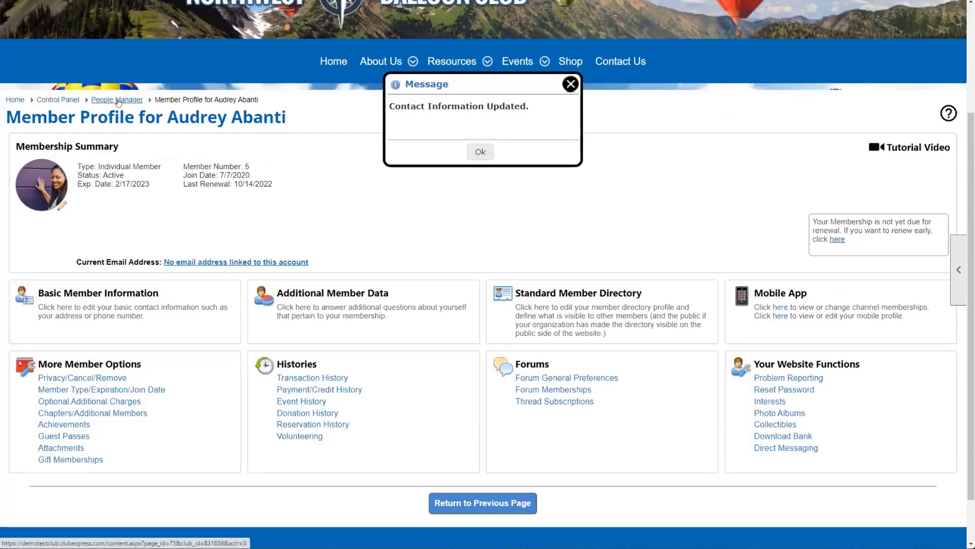
scroll(94, 279, down, 4)
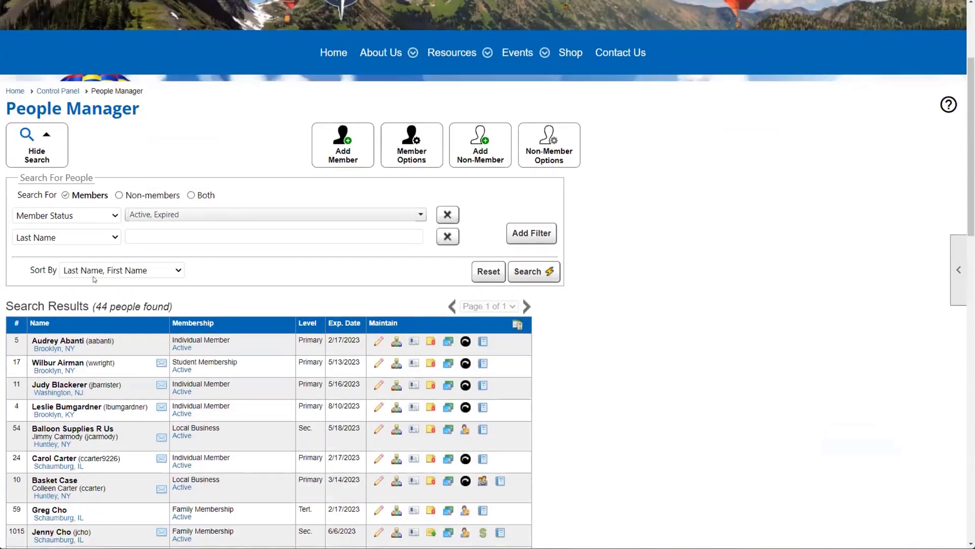
scroll(94, 279, down, 1)
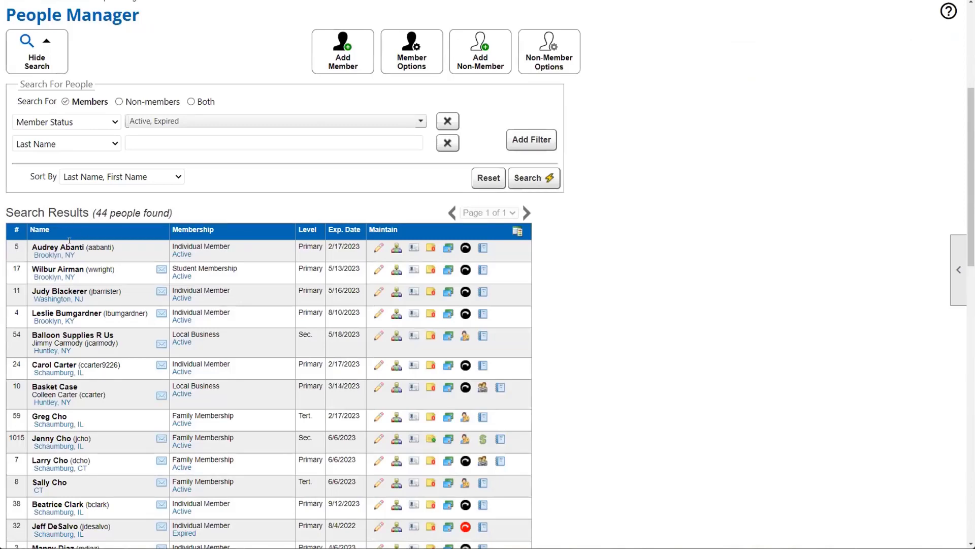
click(407, 248)
scroll(396, 242, down, 5)
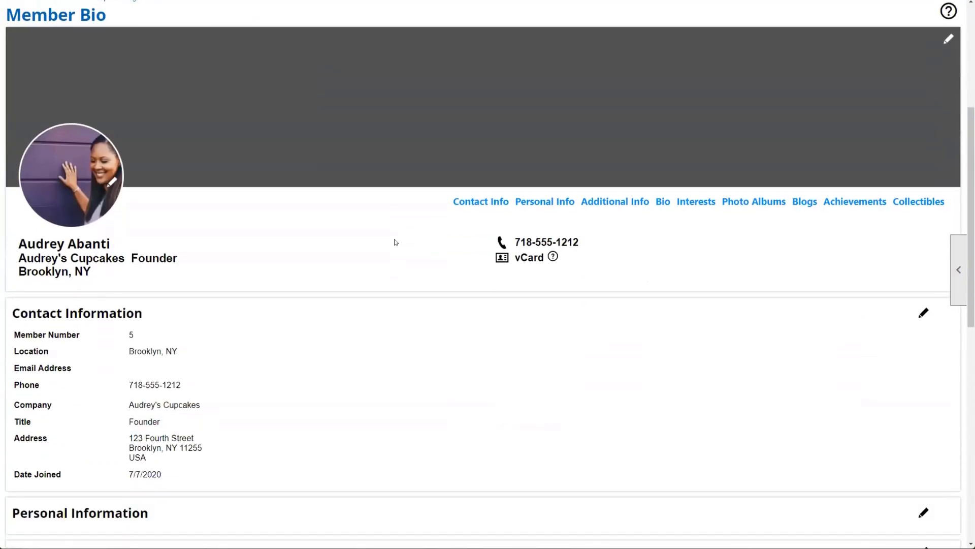
scroll(395, 242, down, 2)
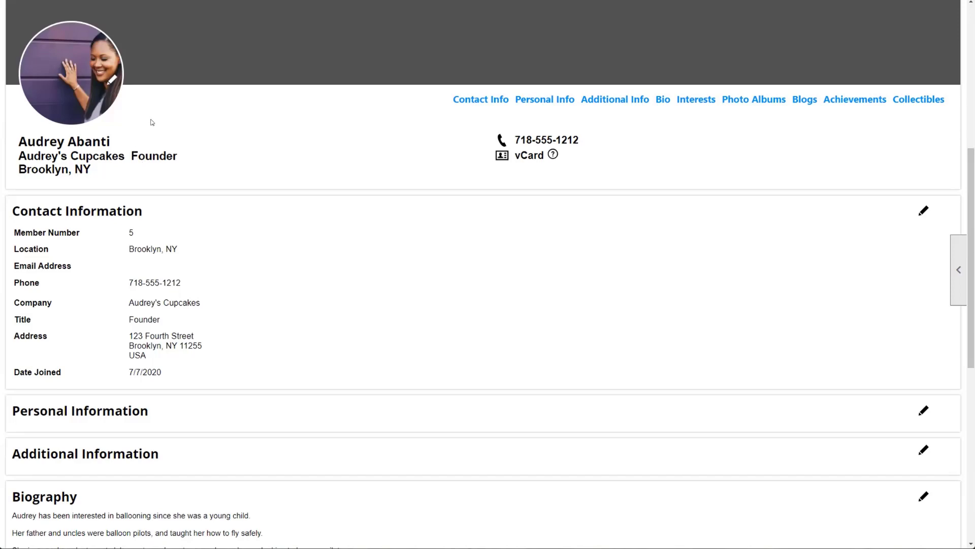
scroll(183, 192, up, 7)
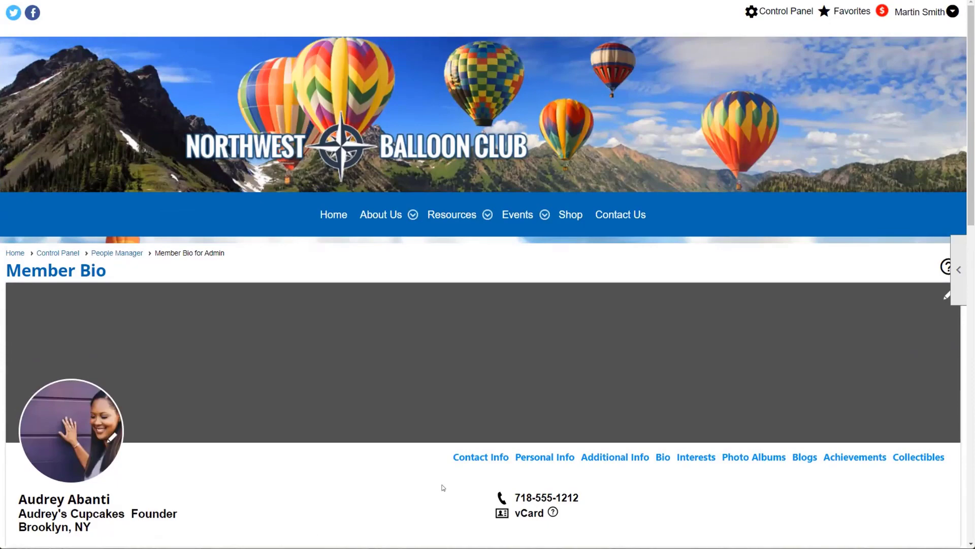
Open the Contact Information section of the member's bio for editing and look over its fields.
click(480, 459)
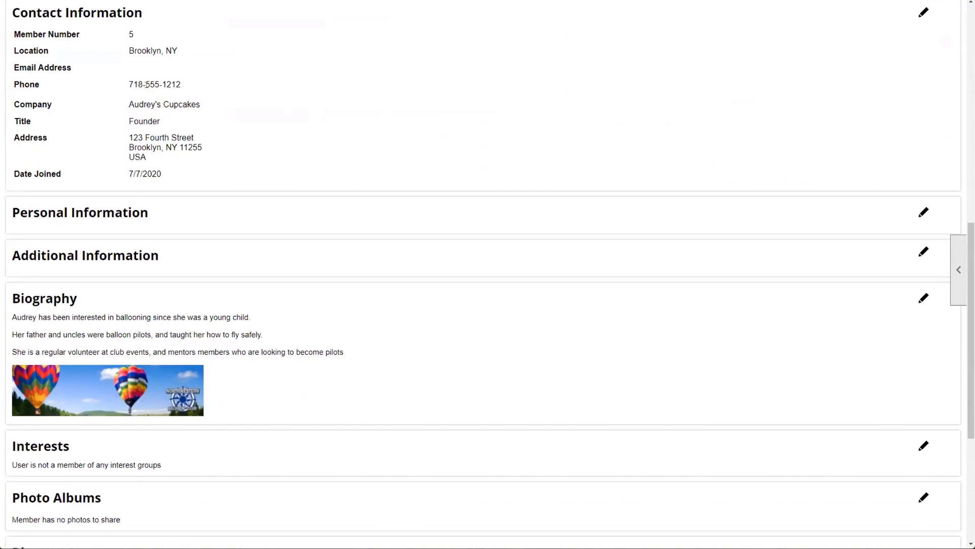
click(922, 10)
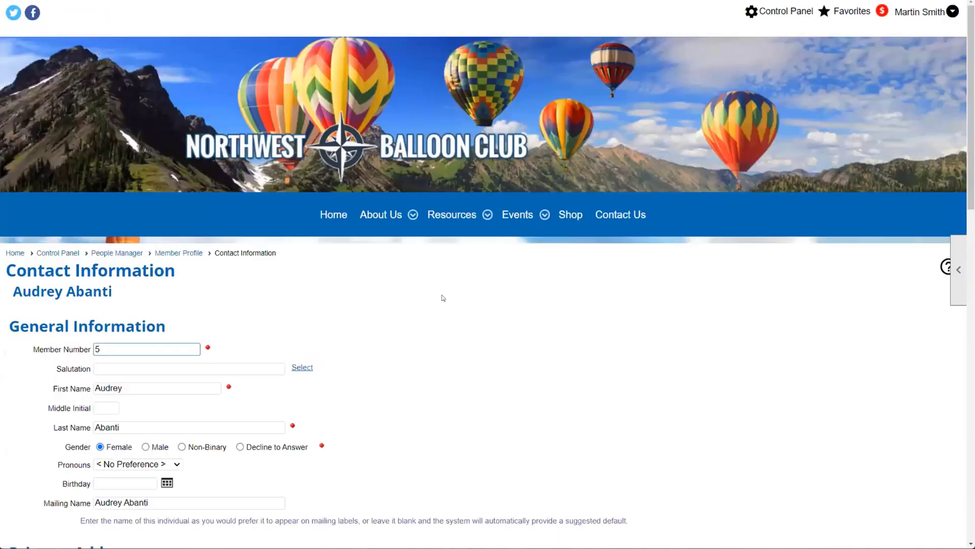
scroll(442, 297, down, 3)
scroll(442, 298, down, 10)
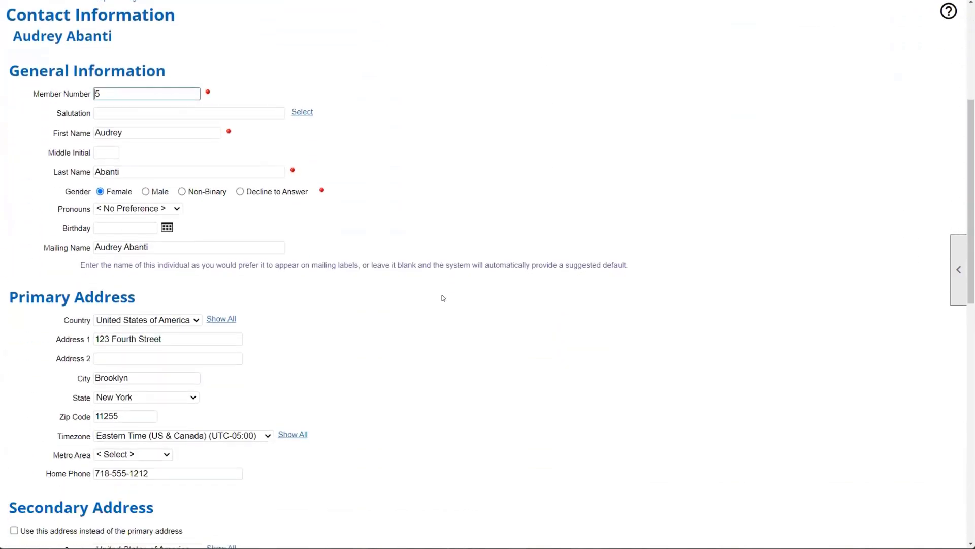
scroll(442, 297, down, 4)
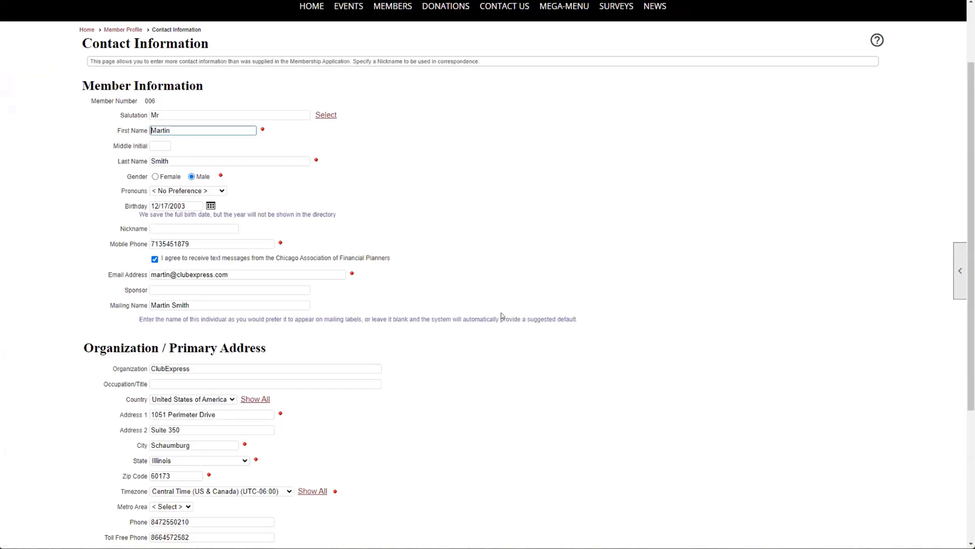
Return to People Manager and search for members whose status is Active only, excluding Expired.
scroll(501, 321, up, 2)
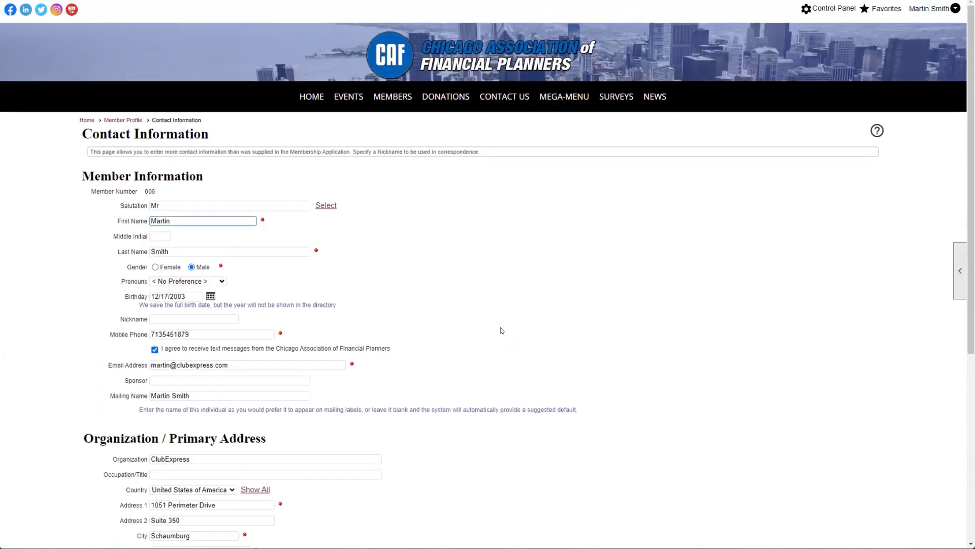
click(833, 8)
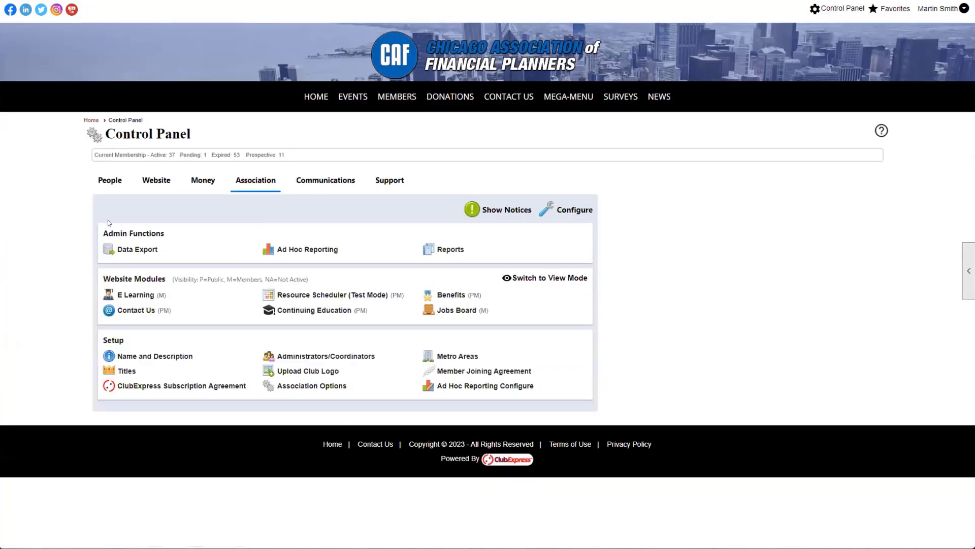
click(110, 181)
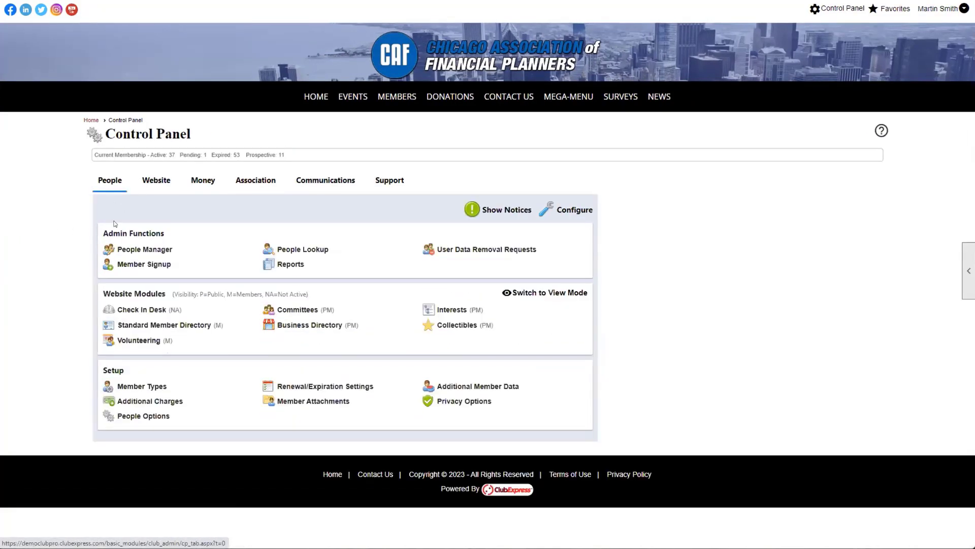
click(117, 249)
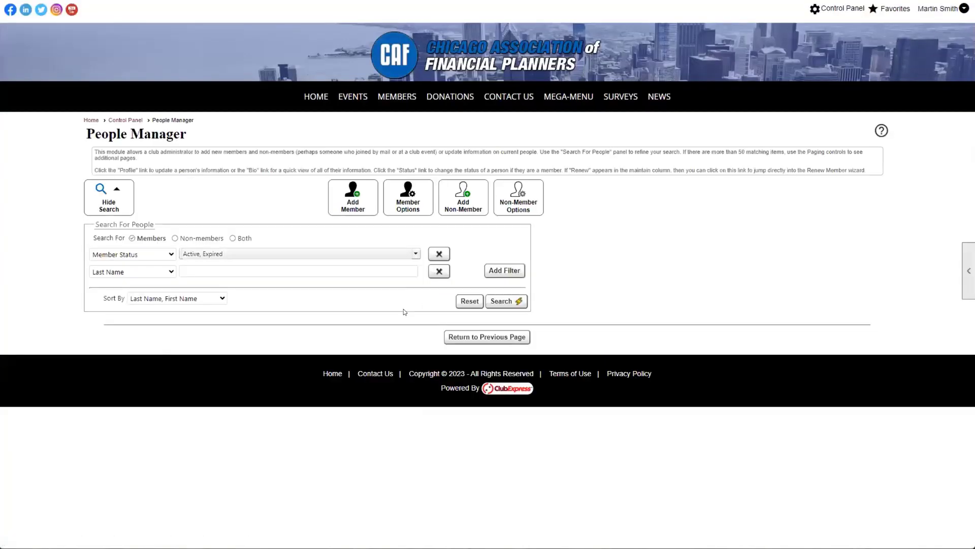
click(356, 255)
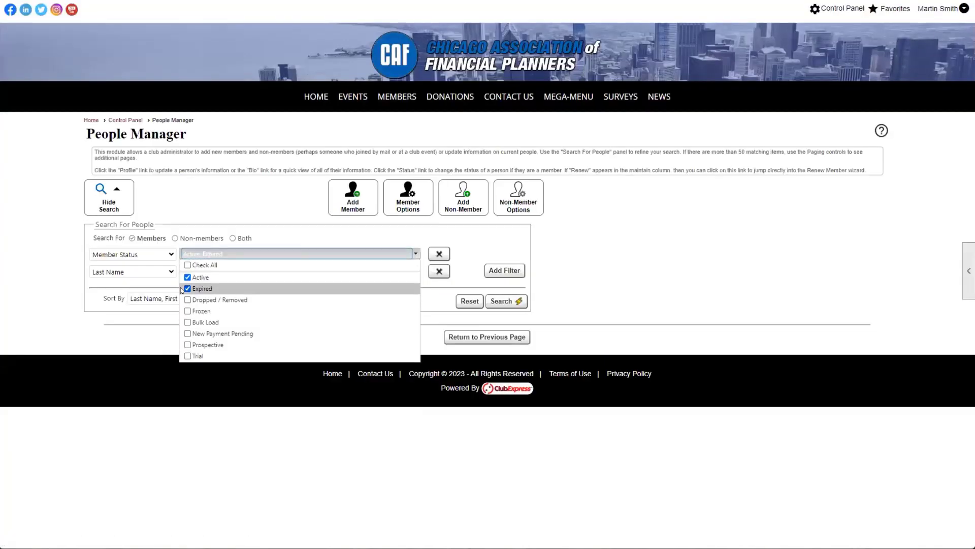
click(186, 289)
click(350, 219)
click(520, 302)
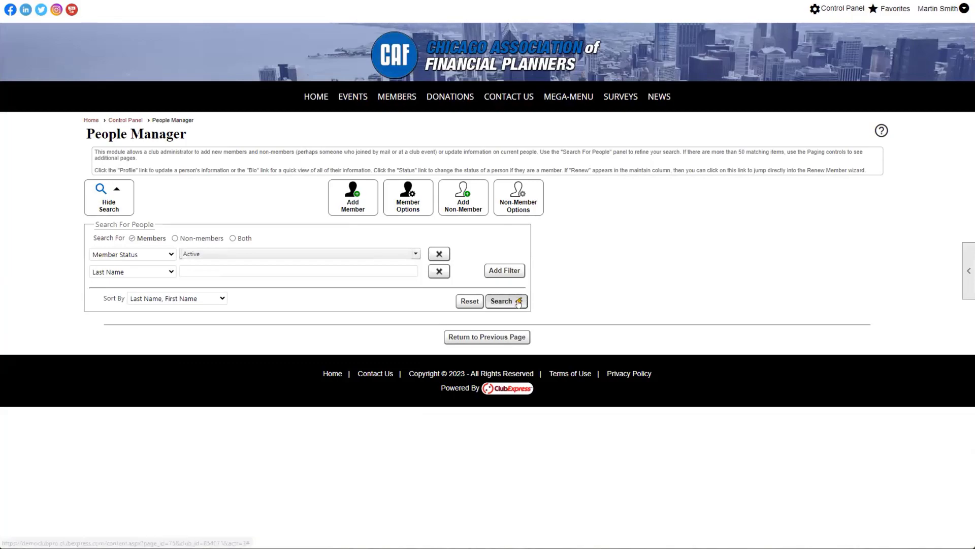
Examine how company and personal names are displayed for the different membership types in the member search results.
scroll(518, 302, down, 3)
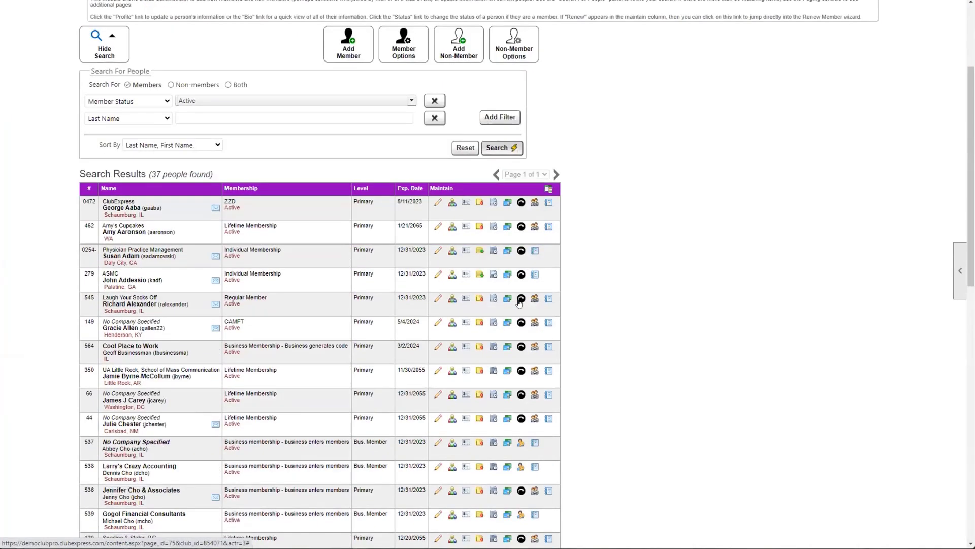
scroll(519, 303, down, 2)
scroll(521, 301, up, 3)
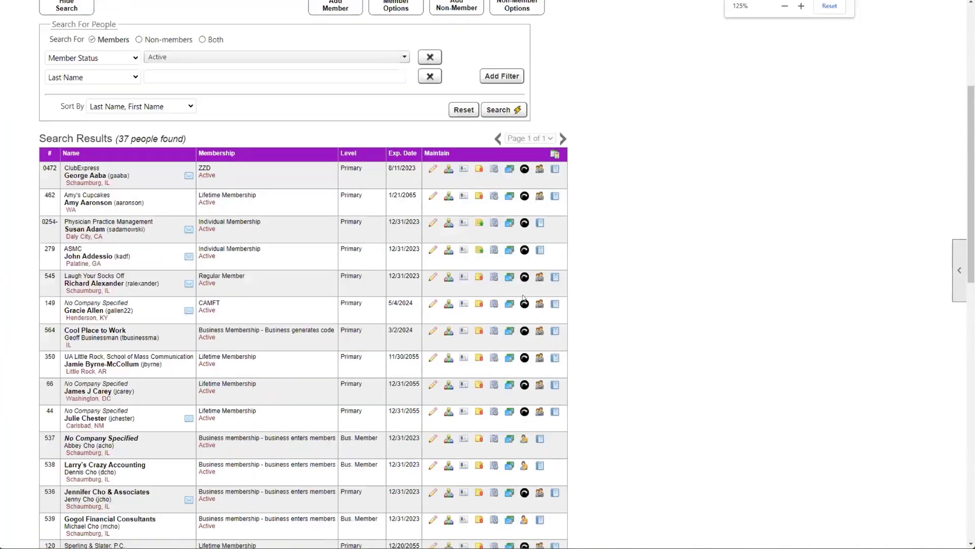
scroll(523, 298, up, 1)
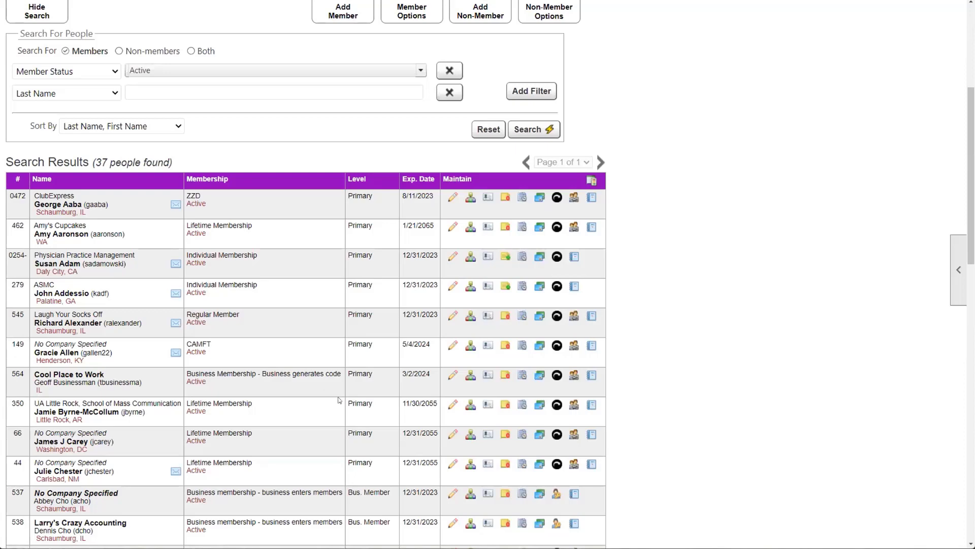
scroll(339, 400, up, 5)
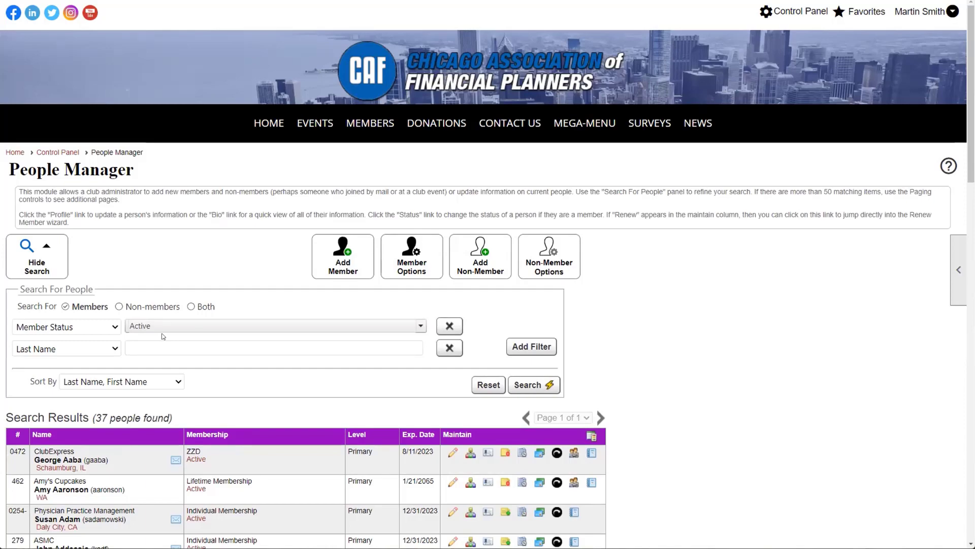
scroll(173, 424, down, 5)
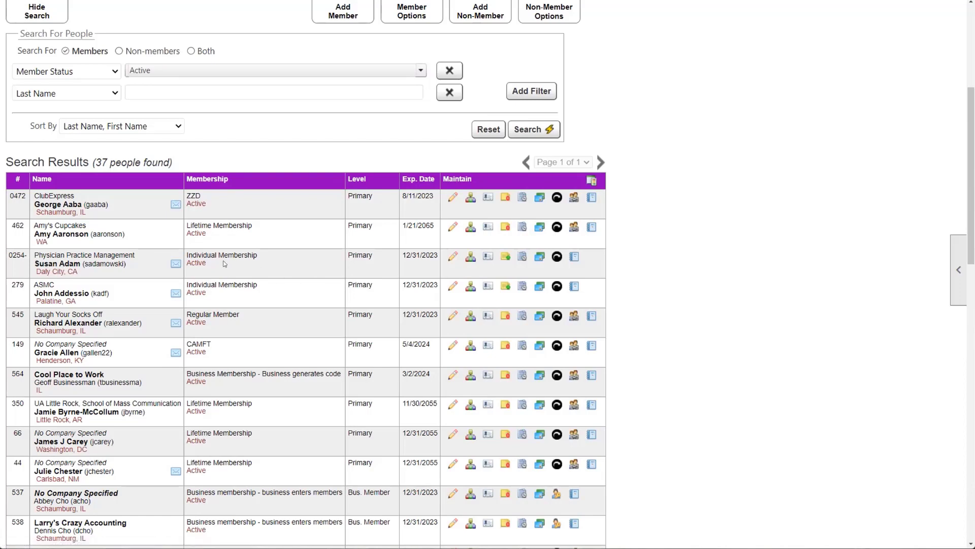
Open the third listed member's basic information and examine the member, organization/primary address and emergency contact fields.
click(453, 258)
click(138, 379)
scroll(519, 299, down, 3)
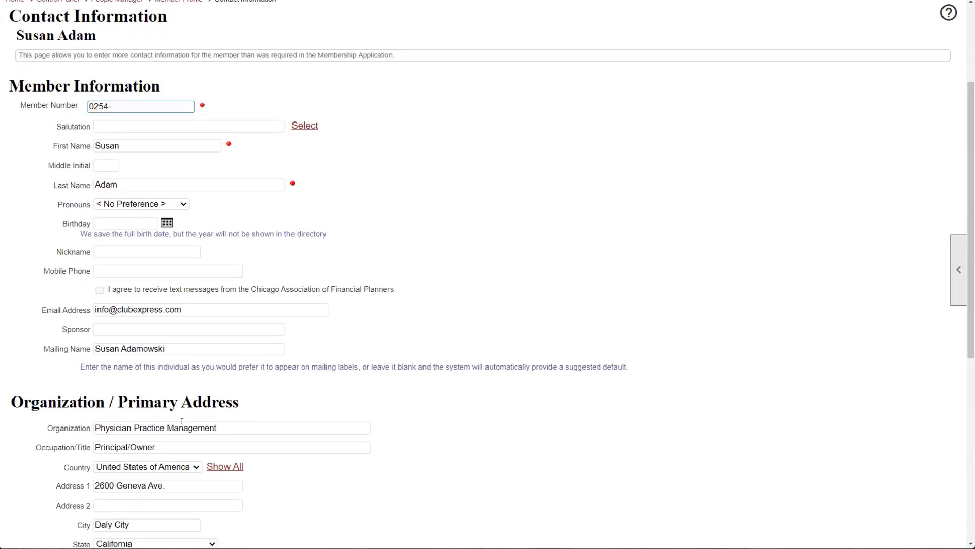
scroll(23, 269, down, 2)
scroll(25, 277, down, 4)
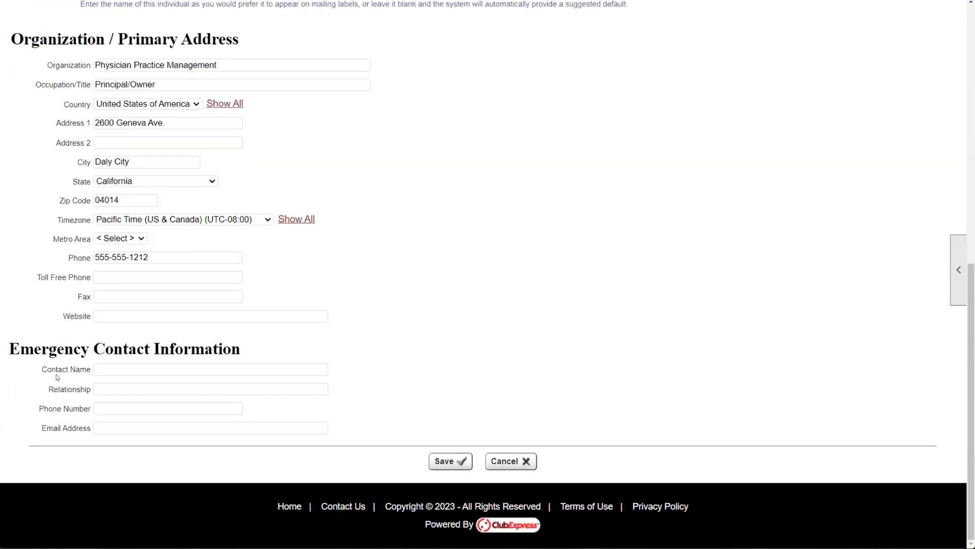
scroll(56, 374, up, 7)
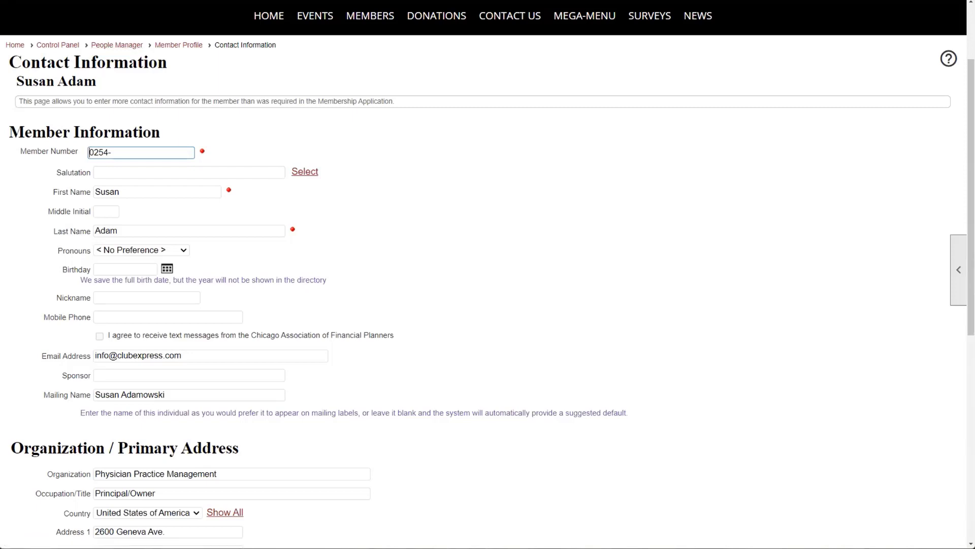
Switch to the Northwest Balloon Club site, look over the contact information layout, and open the signed-in account's member profile.
scroll(201, 28, down, 10)
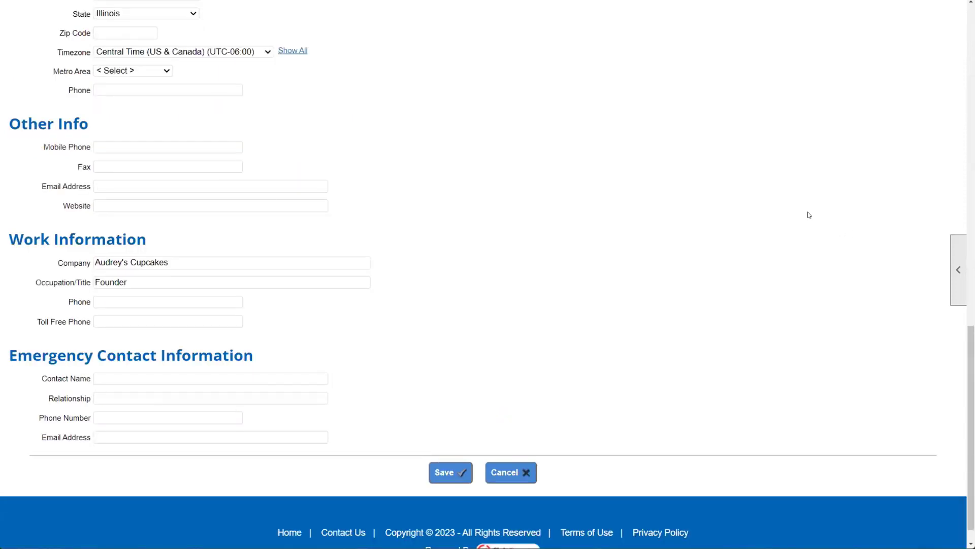
scroll(809, 215, up, 10)
scroll(810, 215, up, 4)
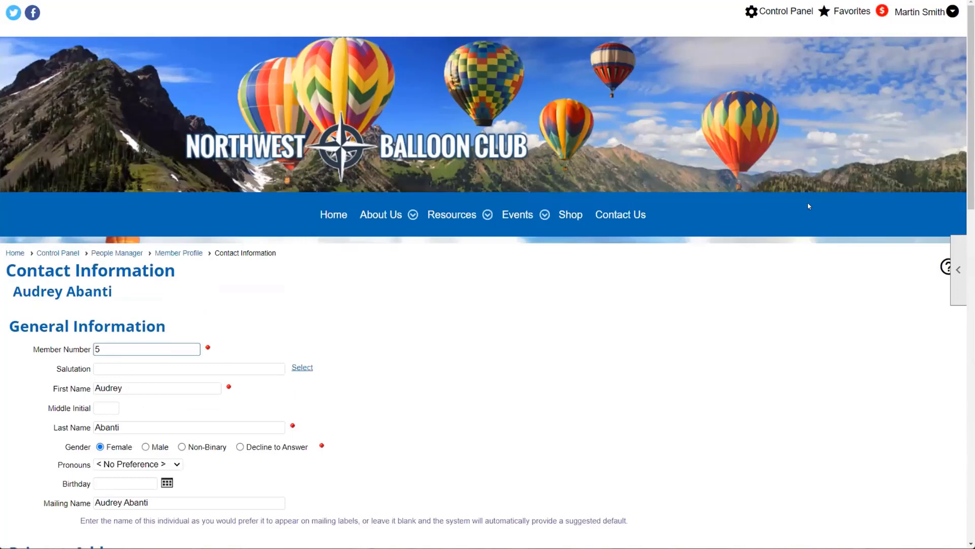
click(953, 11)
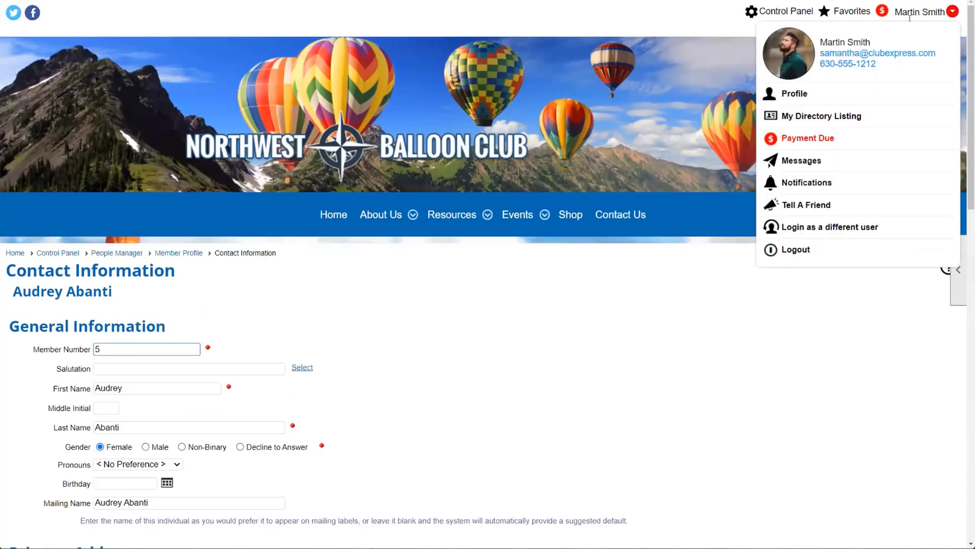
click(798, 102)
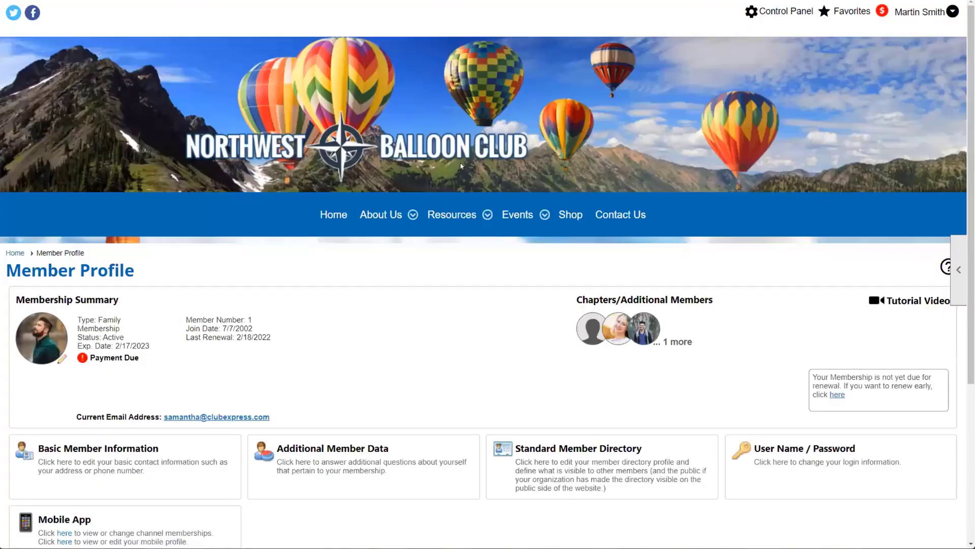
scroll(289, 278, down, 4)
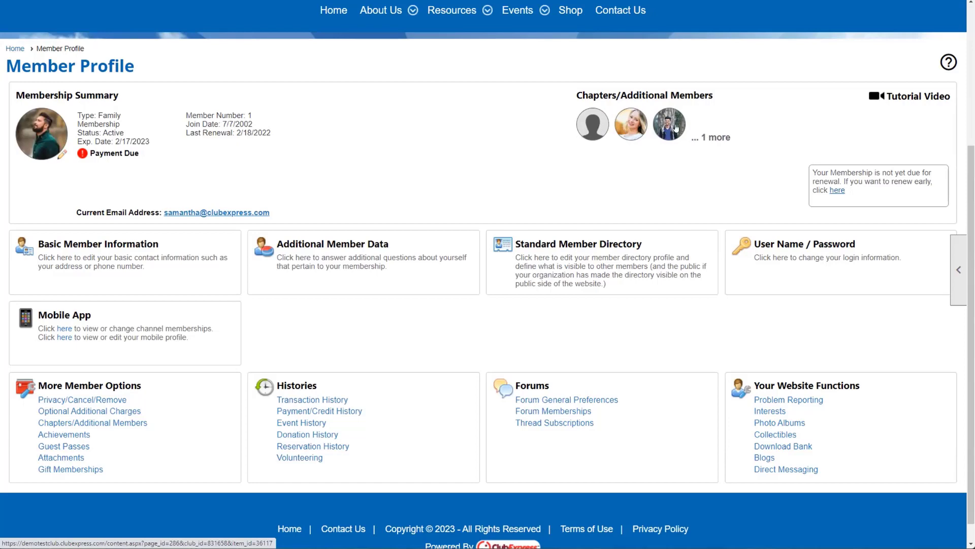
Open Chapters/Additional Members from the profile and examine the primary, secondary and tertiary members and their chapter options.
click(93, 423)
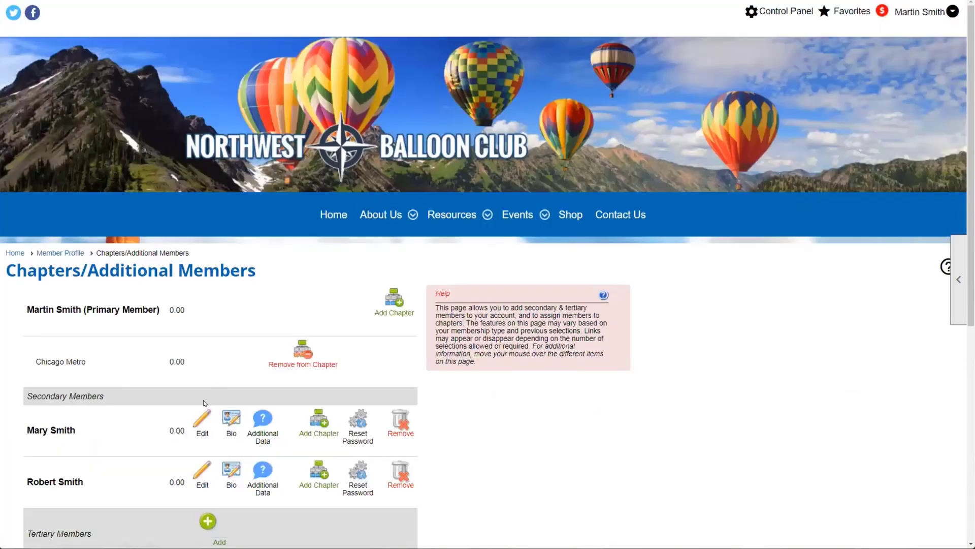
scroll(204, 403, down, 4)
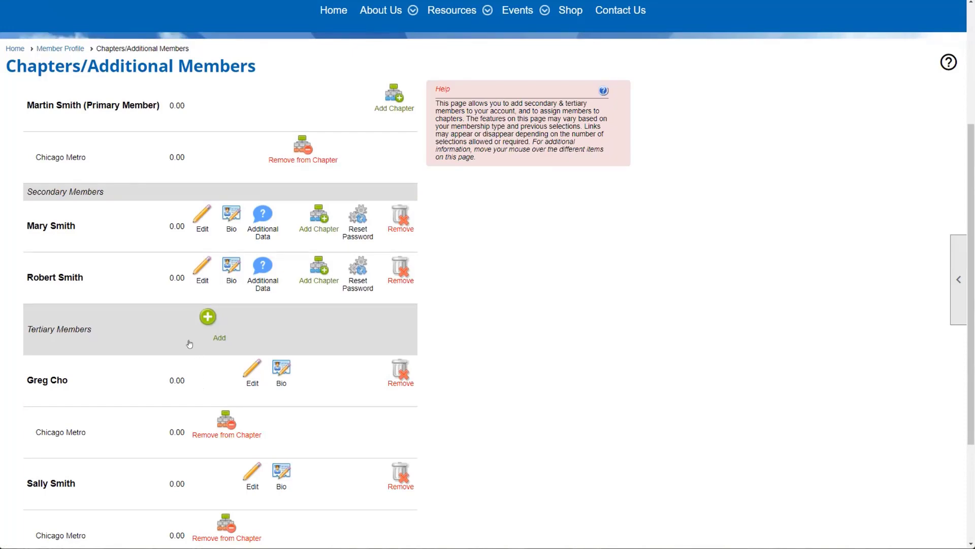
scroll(129, 255, down, 2)
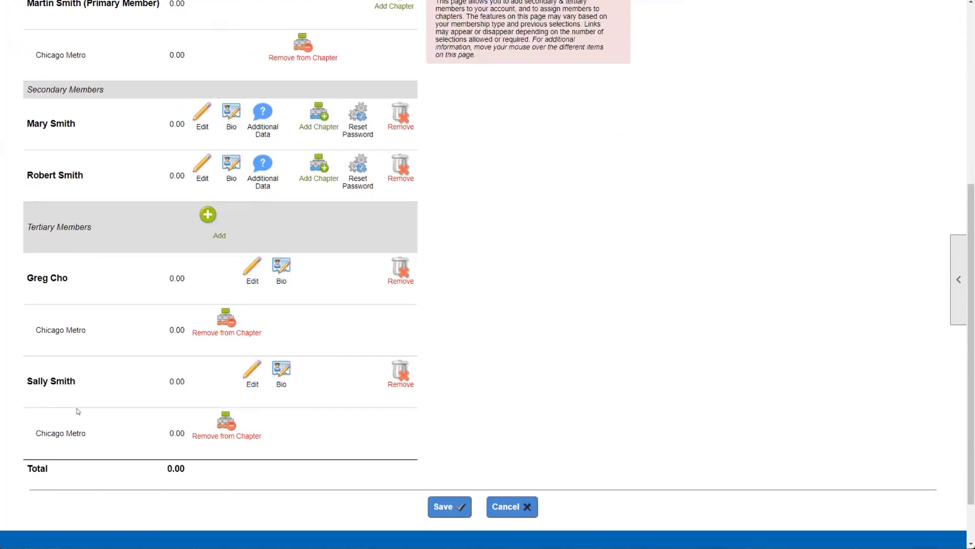
scroll(108, 348, up, 1)
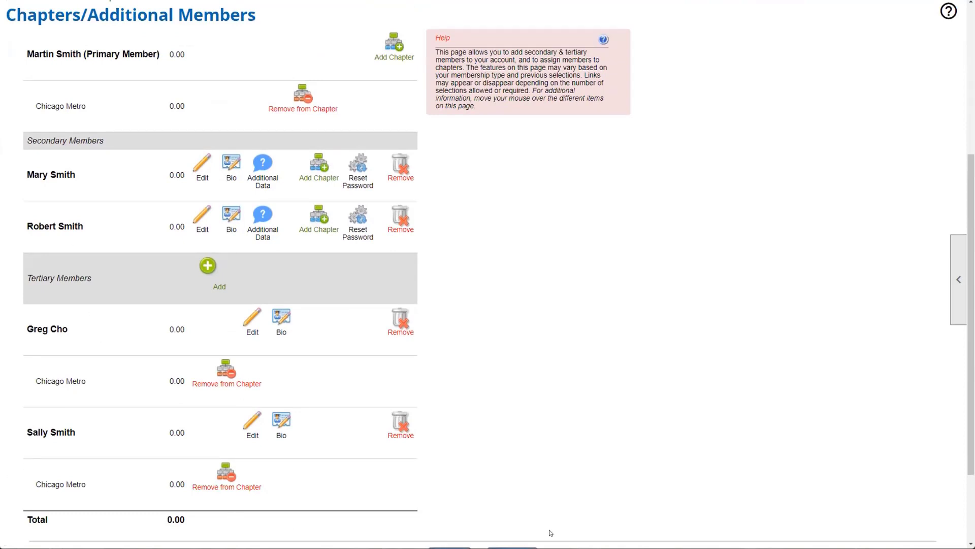
mouse_move(289, 116)
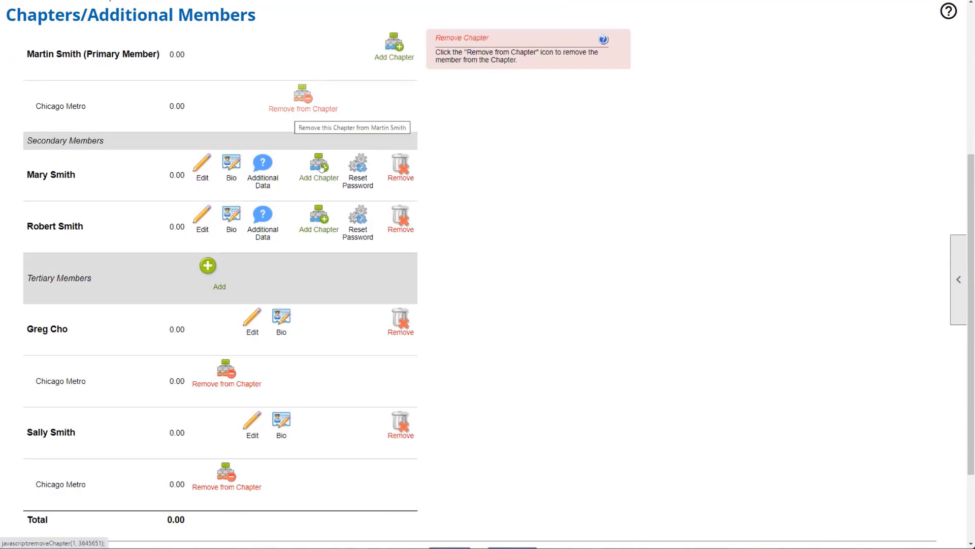
mouse_move(321, 168)
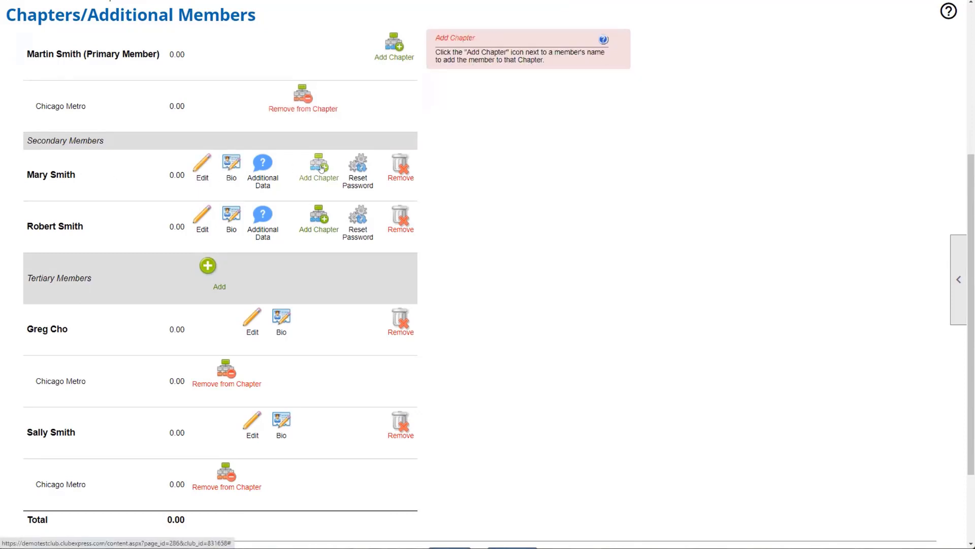
Open the first secondary member's details, review the contact, emergency and relationship options, and close them without saving.
click(193, 166)
scroll(500, 197, down, 3)
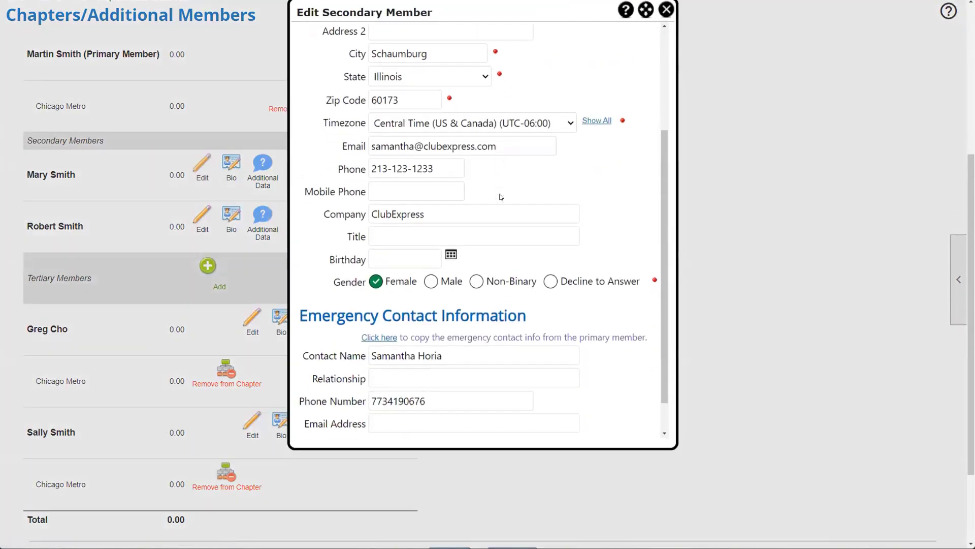
scroll(501, 198, down, 1)
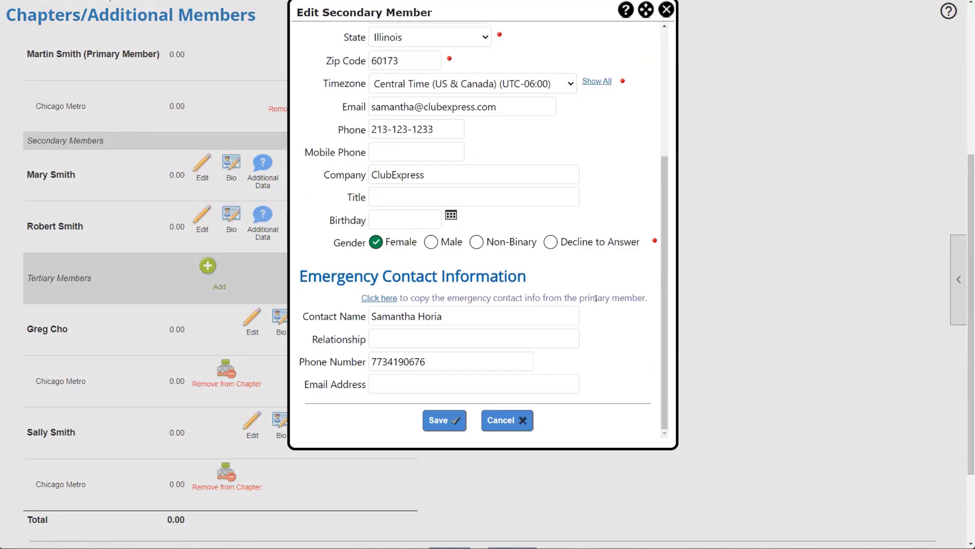
scroll(554, 296, up, 5)
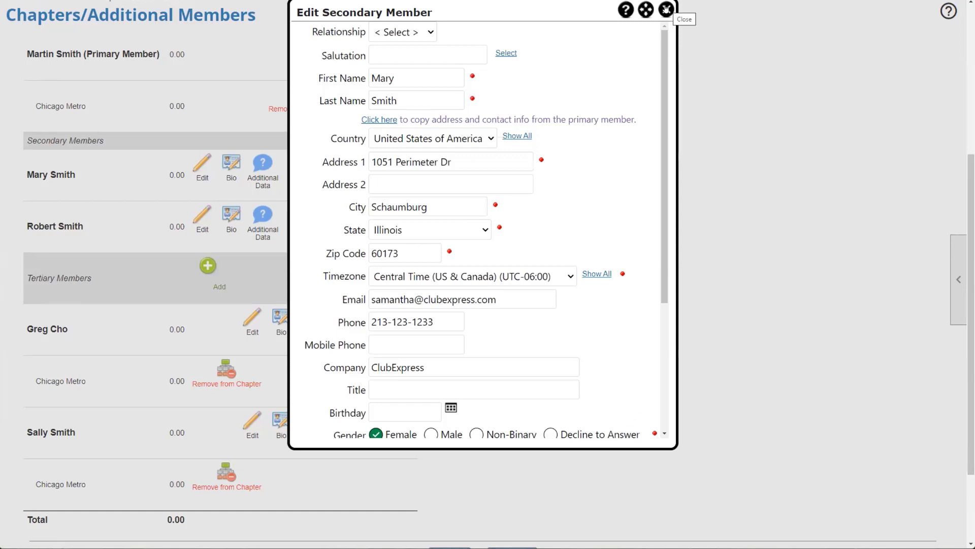
click(411, 33)
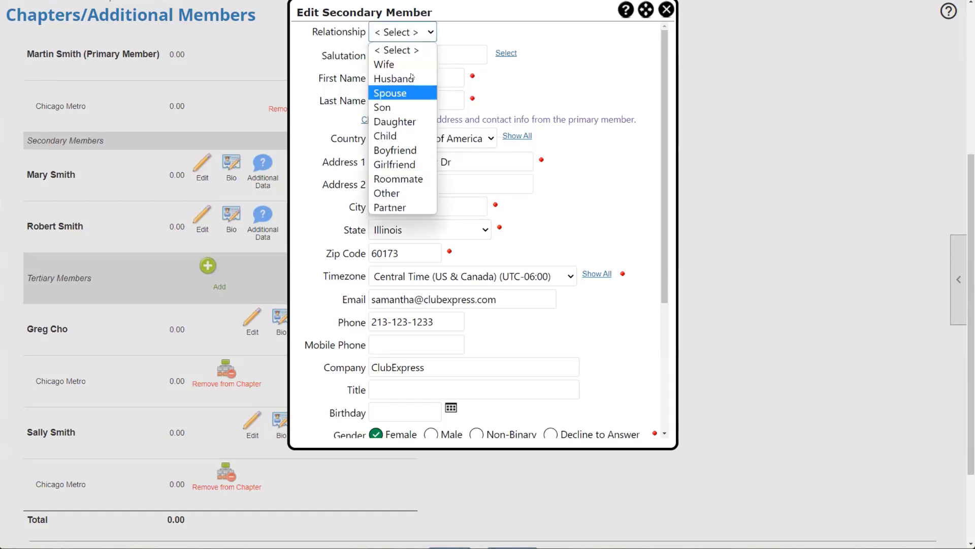
click(502, 25)
click(666, 9)
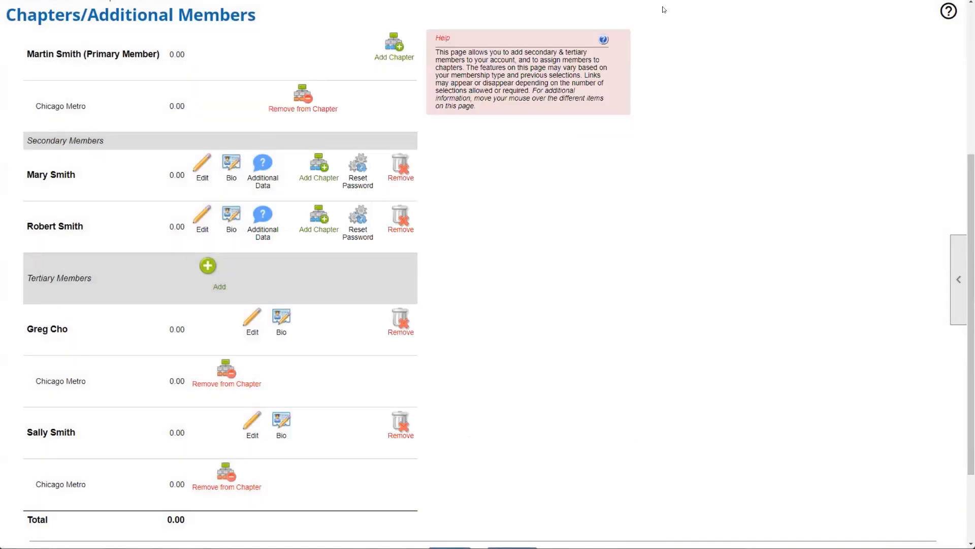
Add the first secondary member to the Chicago Metro chapter under Midwest, Illinois, and look over the updated member list.
click(315, 170)
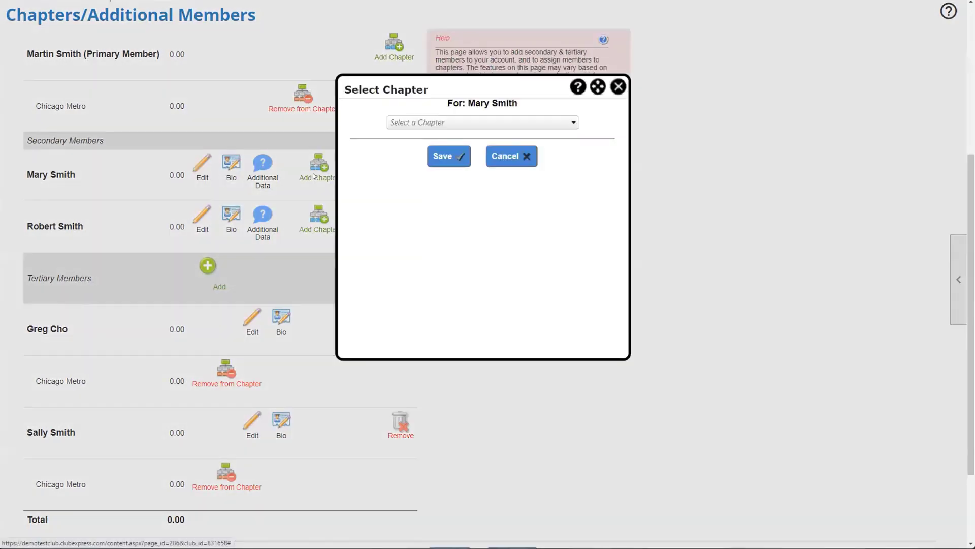
click(419, 121)
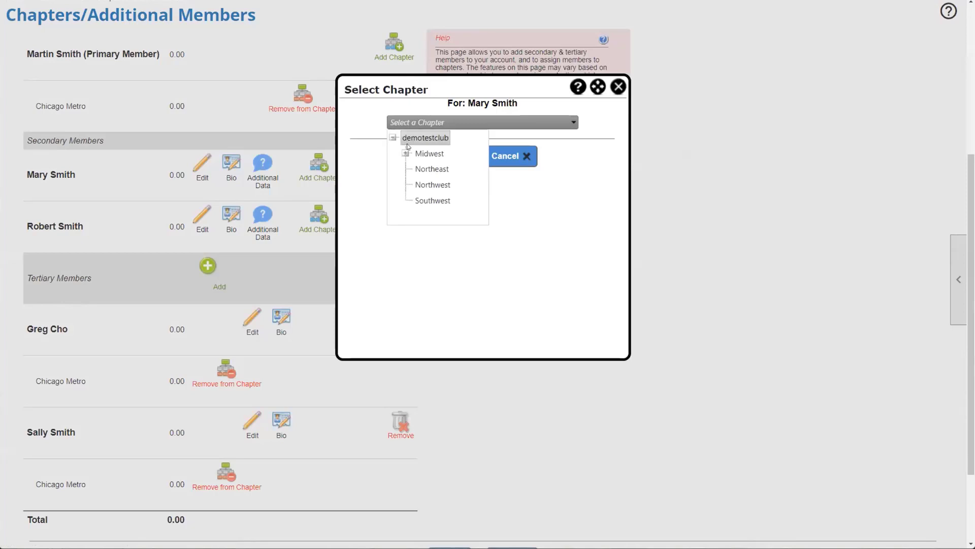
click(405, 153)
click(418, 169)
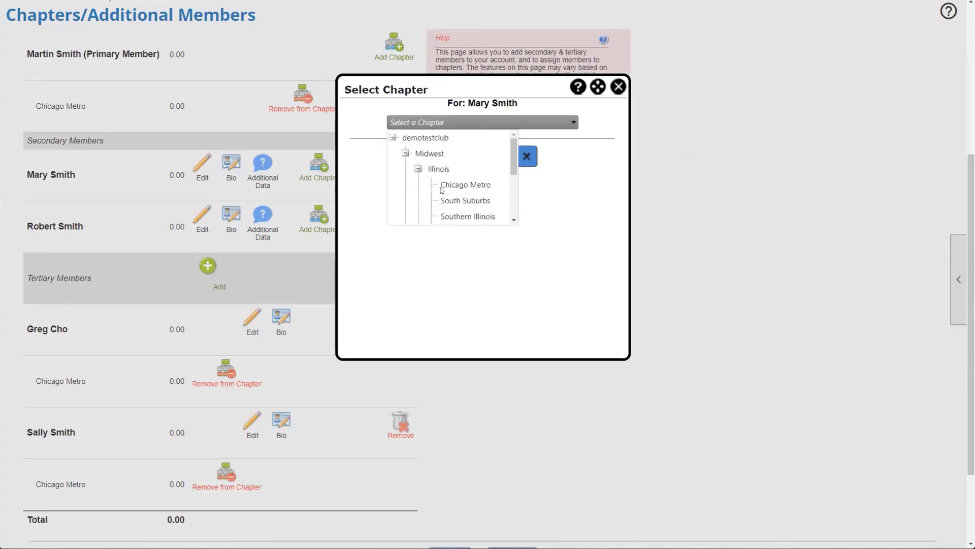
click(450, 186)
click(447, 156)
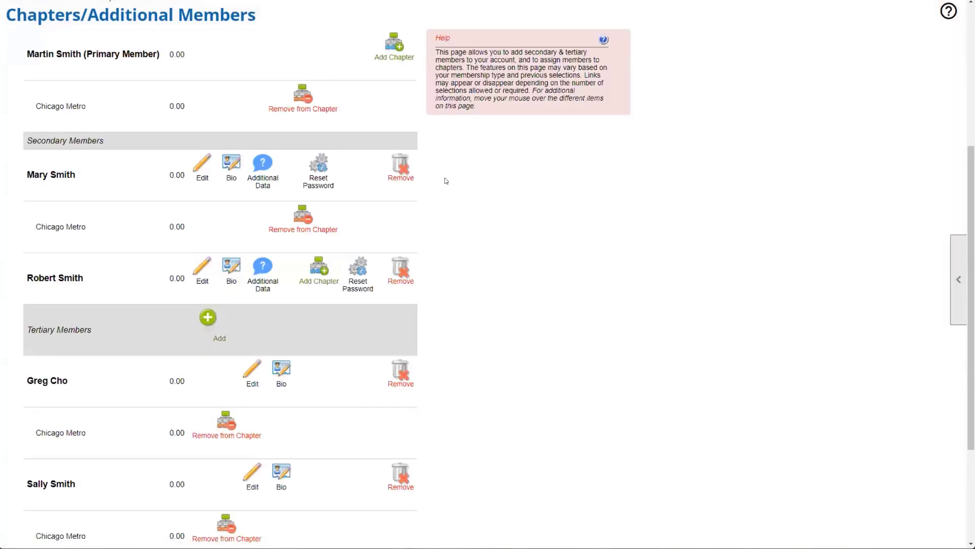
scroll(446, 180, down, 2)
scroll(446, 179, down, 1)
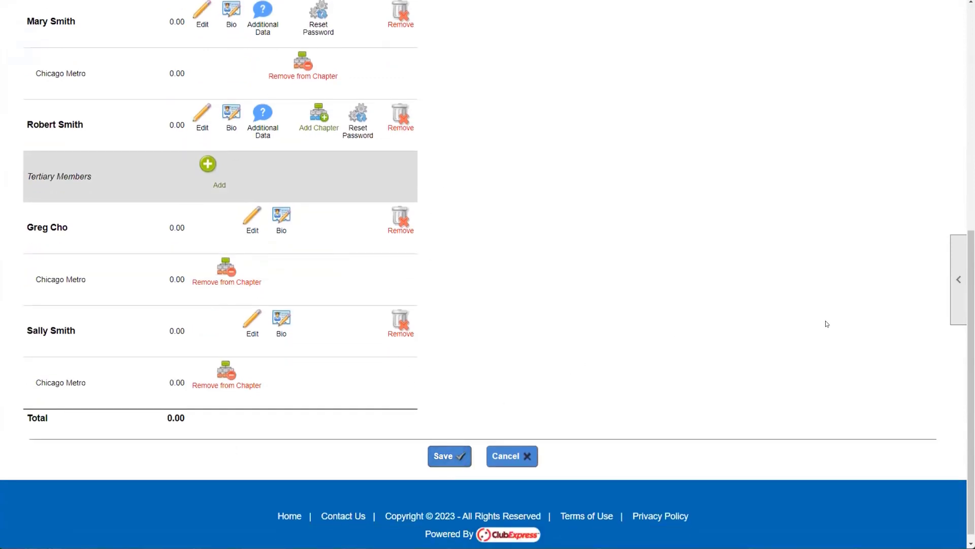
Review the chapter assignments of the primary, secondary and tertiary members, and leave for the Control Panel without saving.
scroll(826, 323, up, 1)
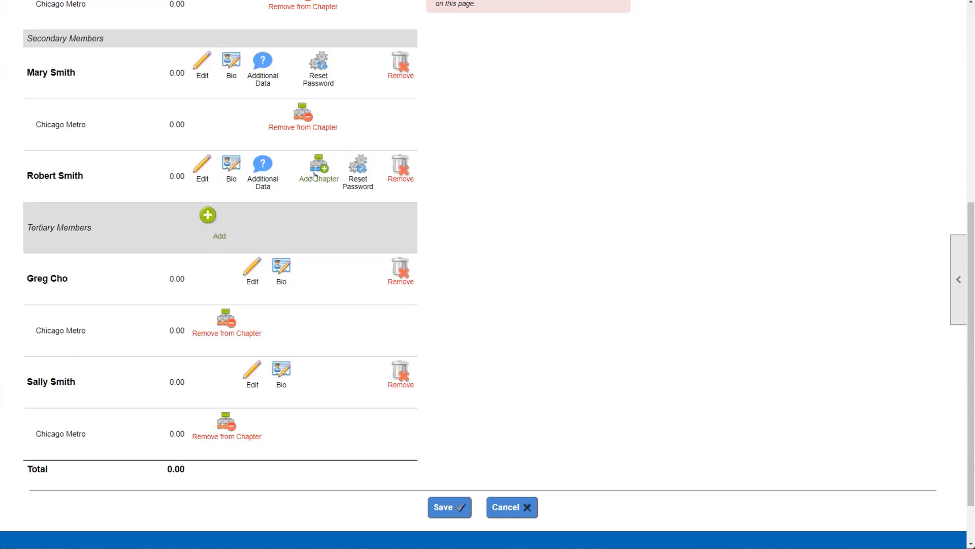
scroll(401, 181, up, 5)
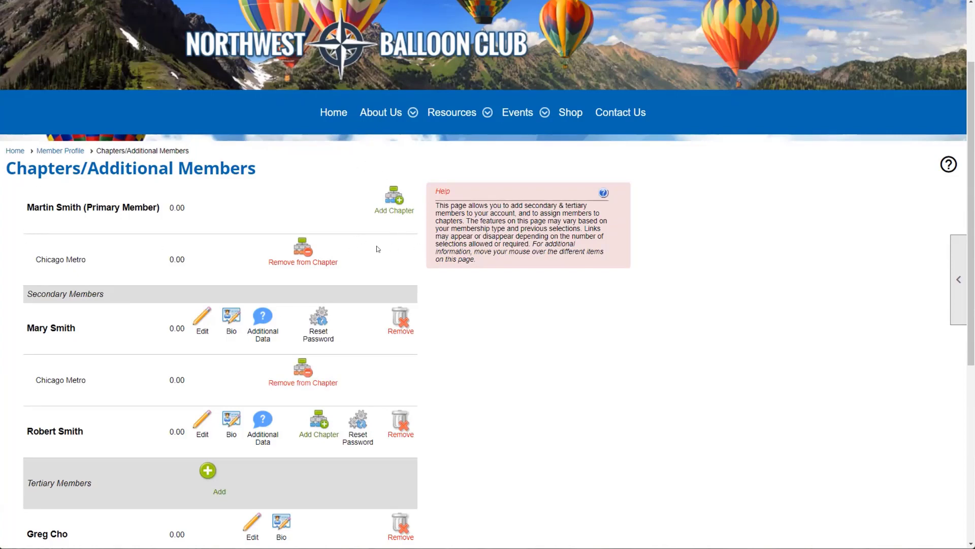
scroll(380, 291, down, 3)
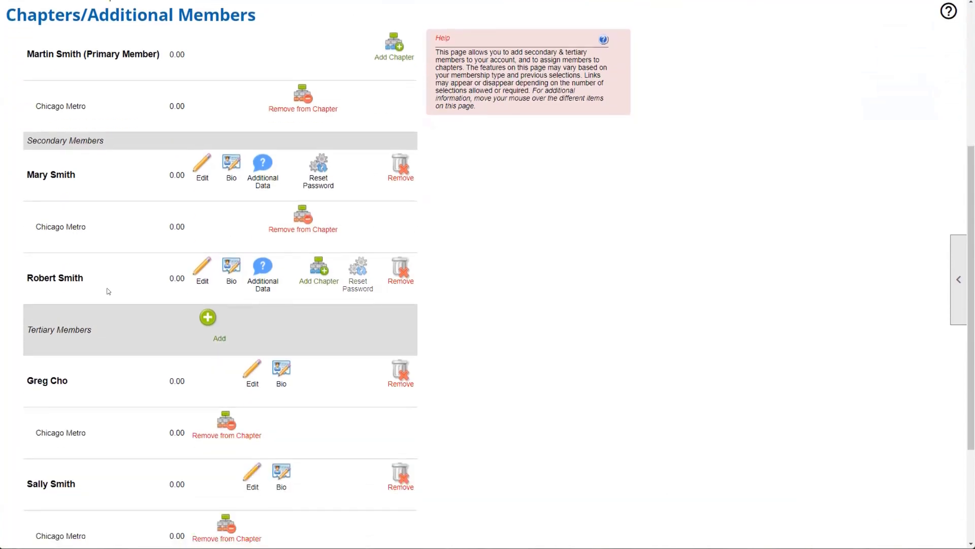
scroll(50, 450, down, 1)
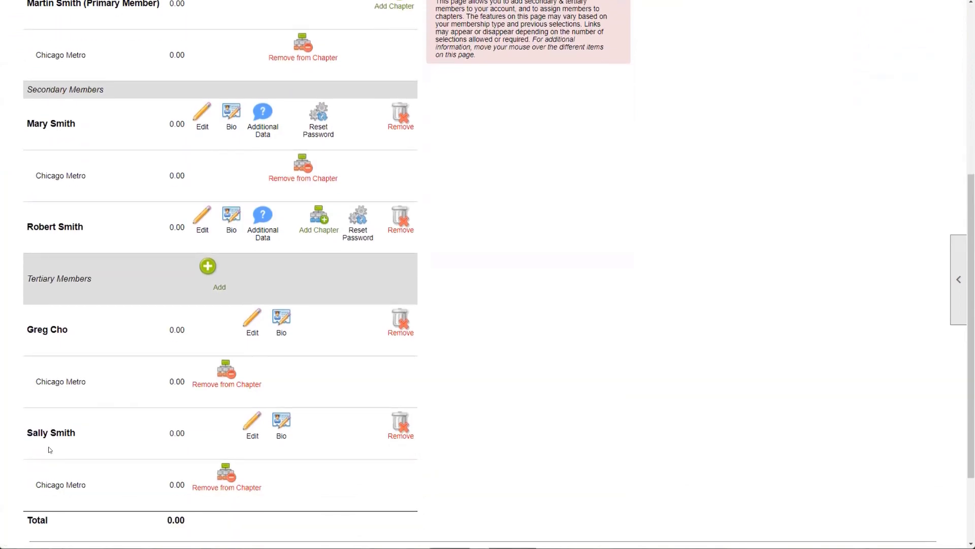
scroll(49, 450, down, 3)
scroll(49, 450, up, 10)
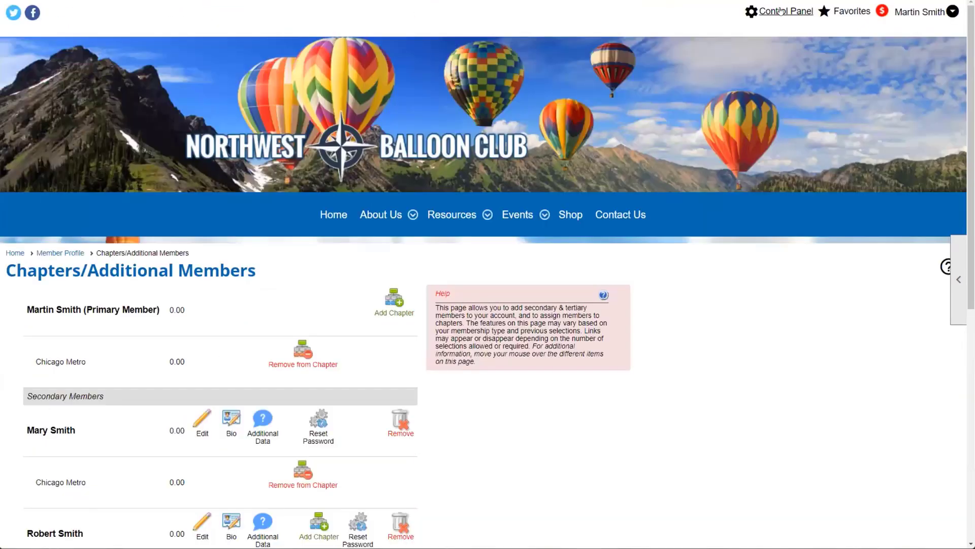
click(781, 10)
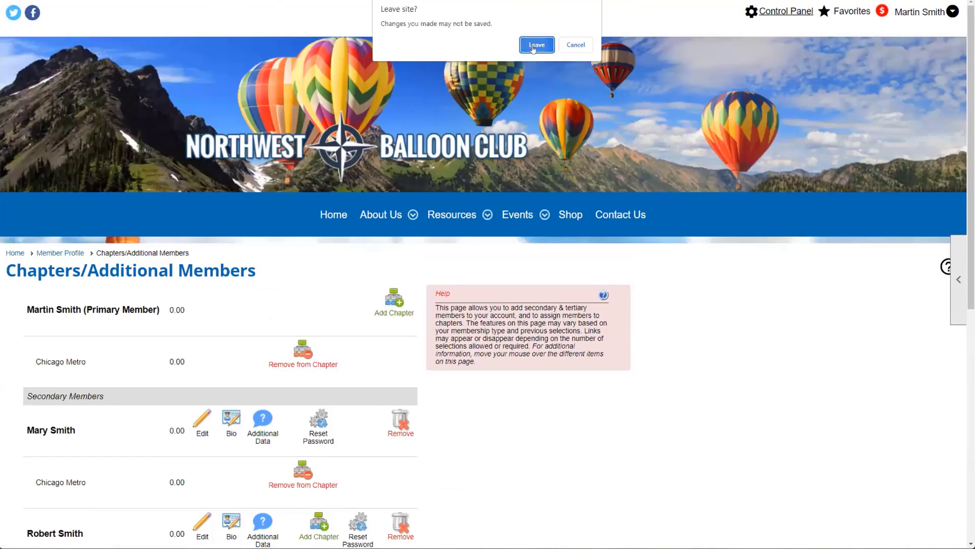
click(530, 45)
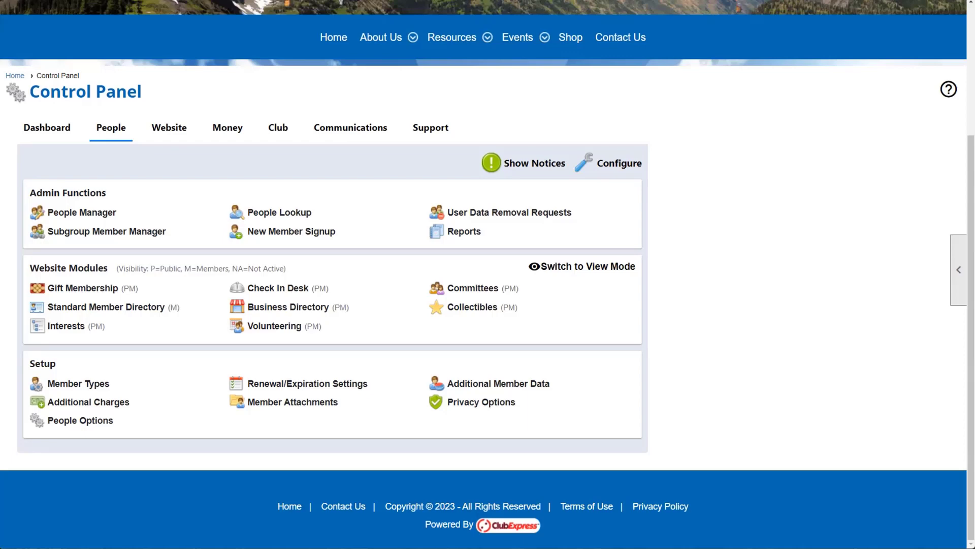
Open People Options and examine the Membership Options, especially whether chapters are notified when members join, renew, leave or expire.
click(101, 421)
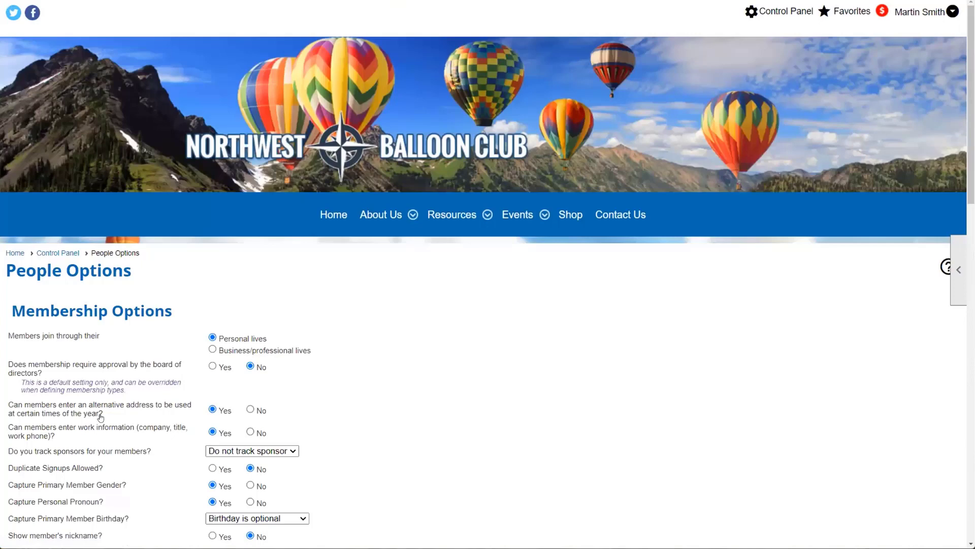
scroll(281, 420, down, 9)
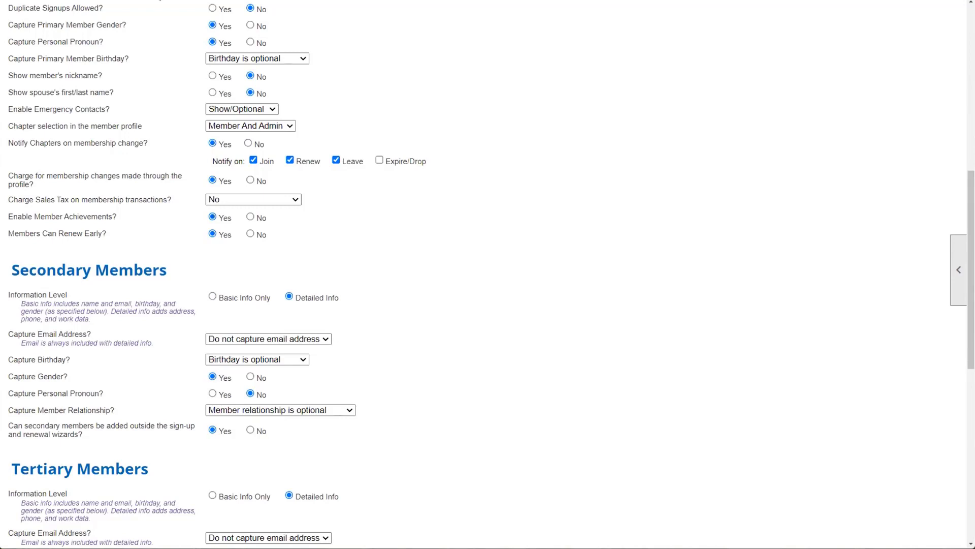
drag(148, 143, 23, 142)
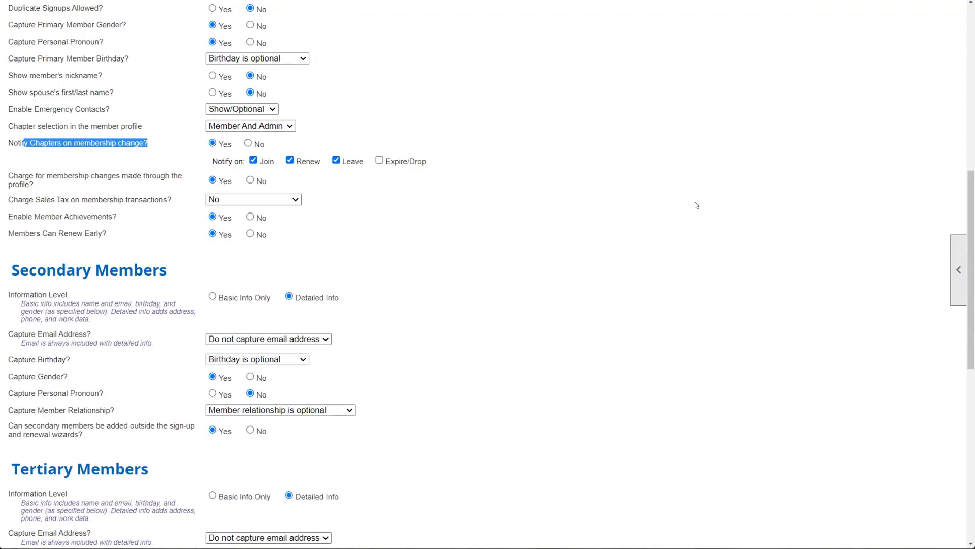
scroll(697, 205, up, 2)
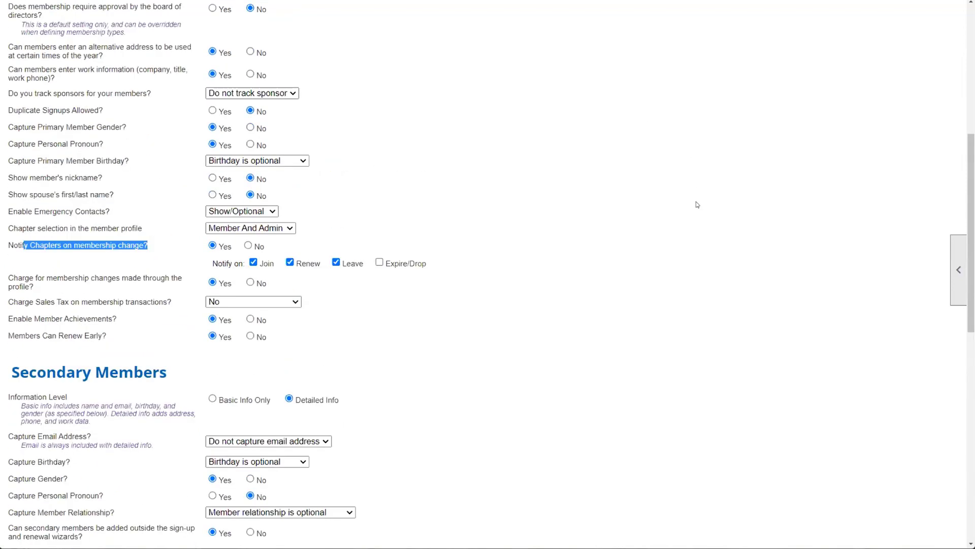
scroll(696, 206, up, 1)
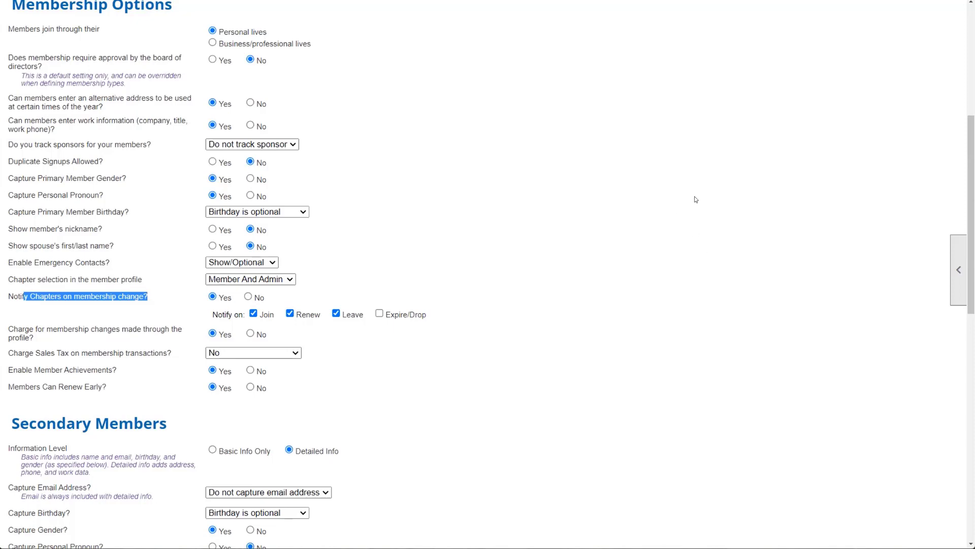
scroll(687, 212, up, 5)
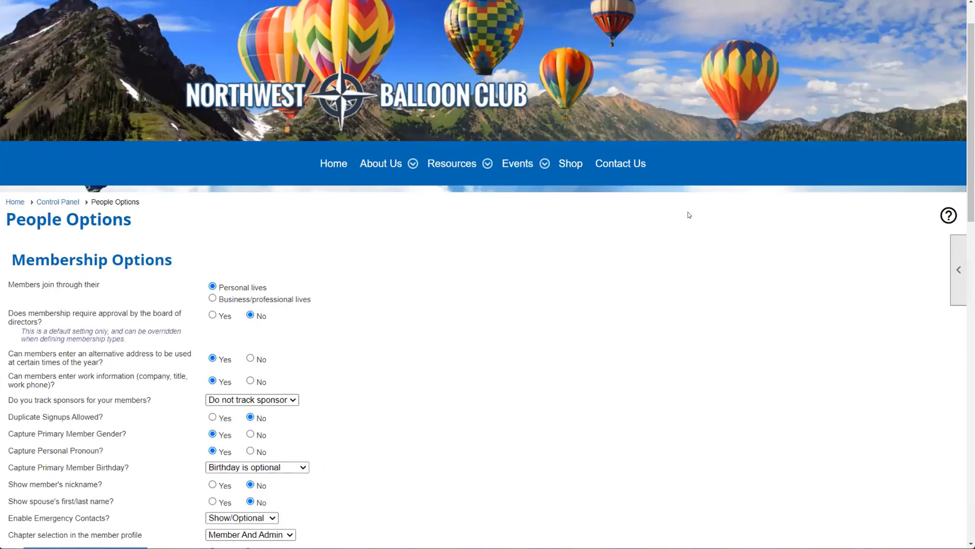
scroll(556, 318, down, 1)
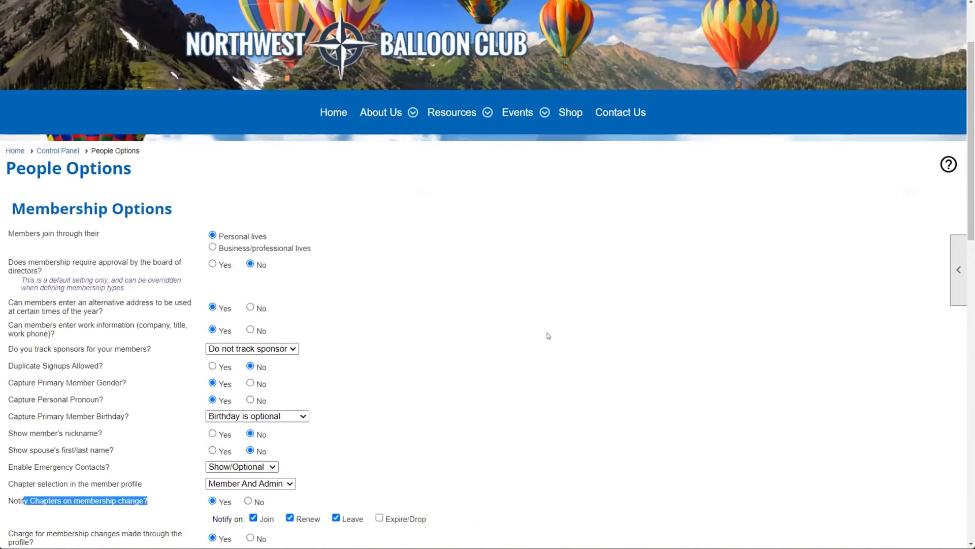
scroll(264, 428, down, 2)
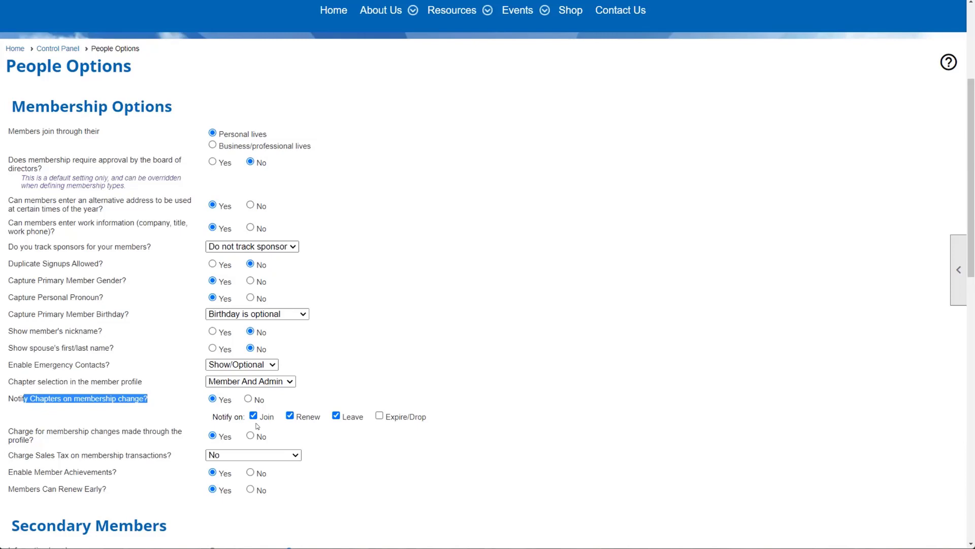
scroll(365, 409, up, 2)
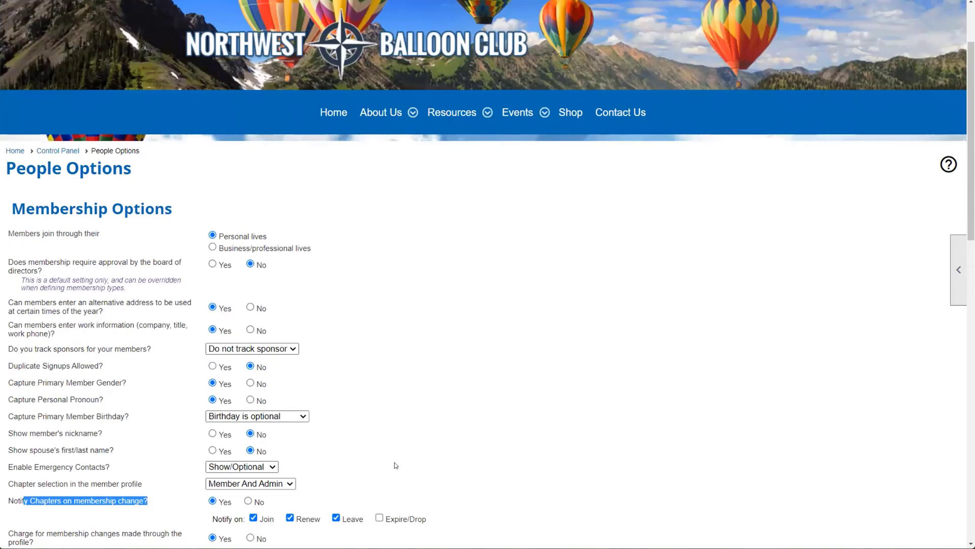
scroll(384, 363, down, 1)
scroll(384, 363, down, 2)
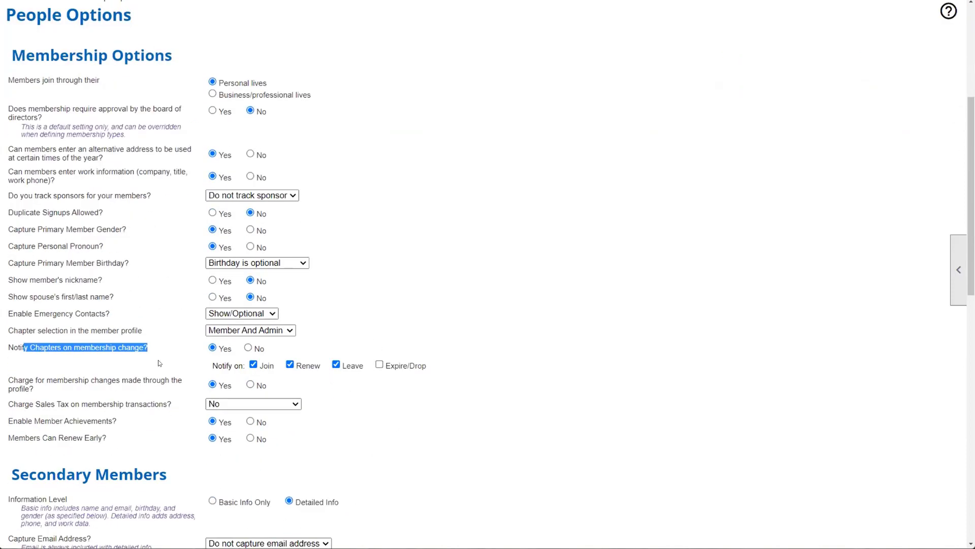
click(30, 340)
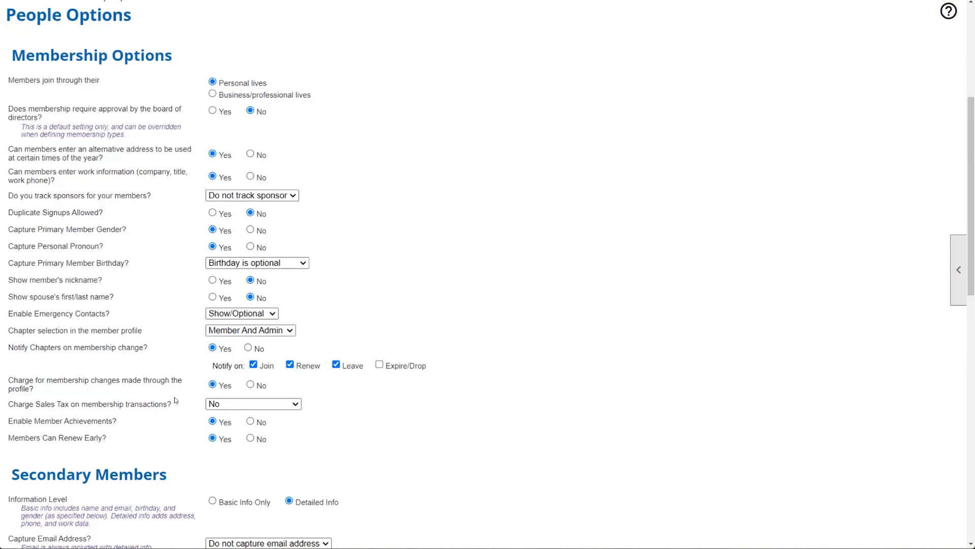
Examine the available choices for chapter selection in the member profile and the membership settings around it, leaving the choice unchanged.
scroll(174, 399, down, 4)
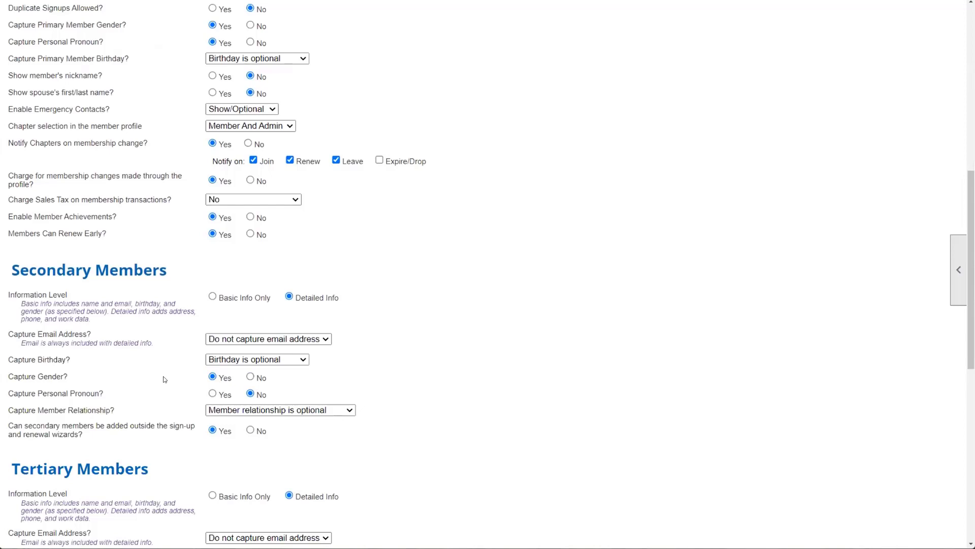
scroll(164, 379, up, 1)
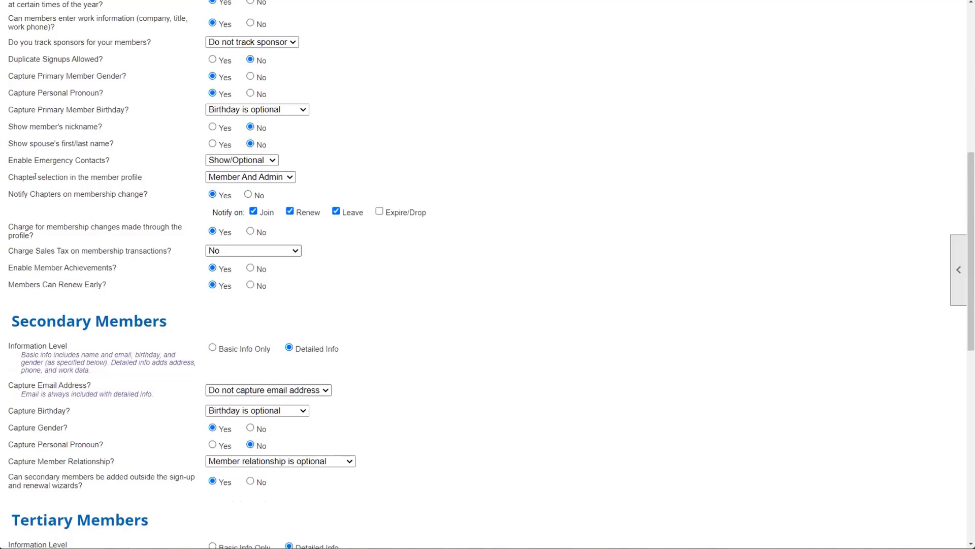
click(217, 177)
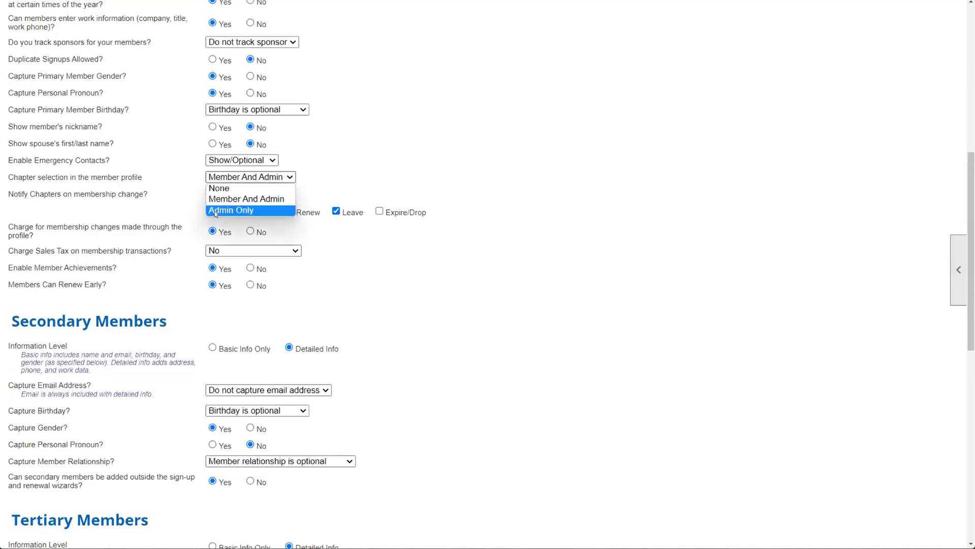
click(382, 176)
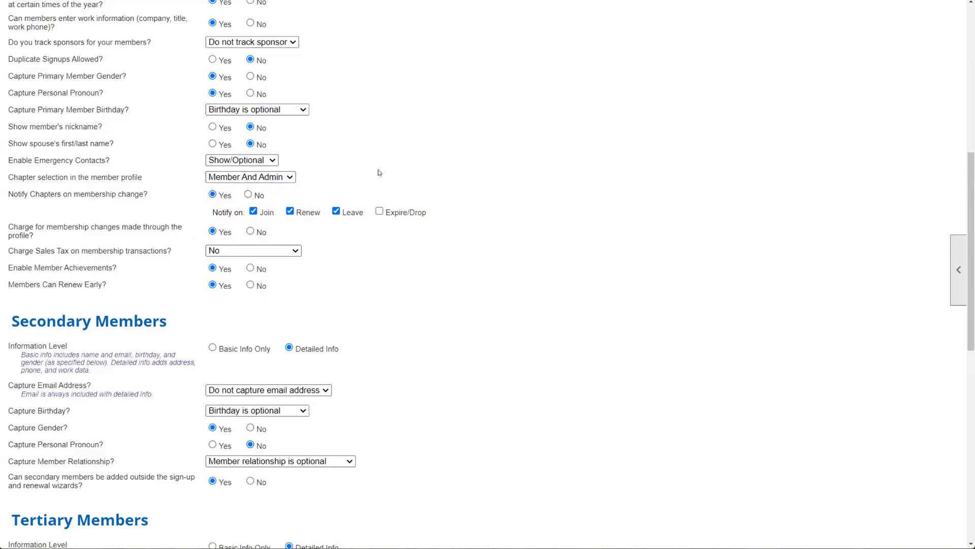
scroll(381, 174, down, 2)
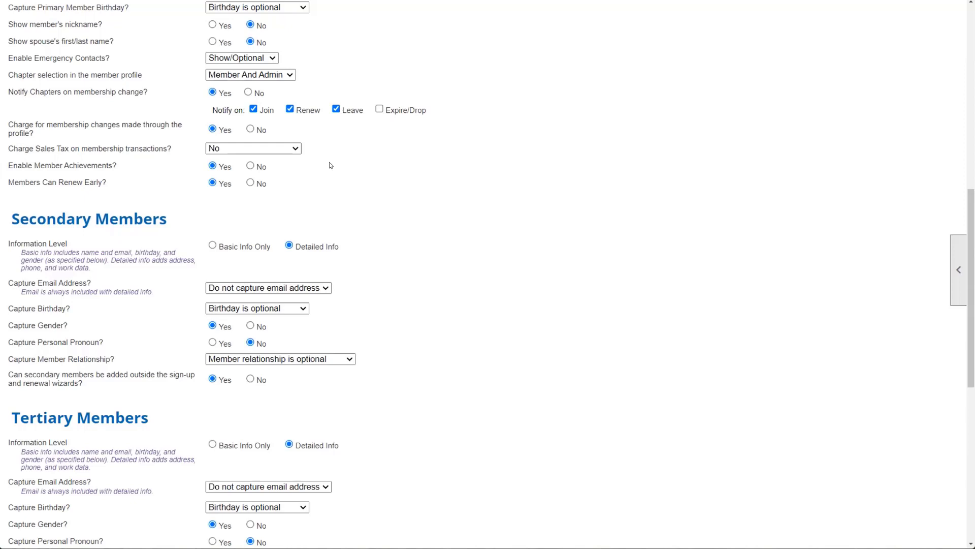
scroll(534, 236, up, 10)
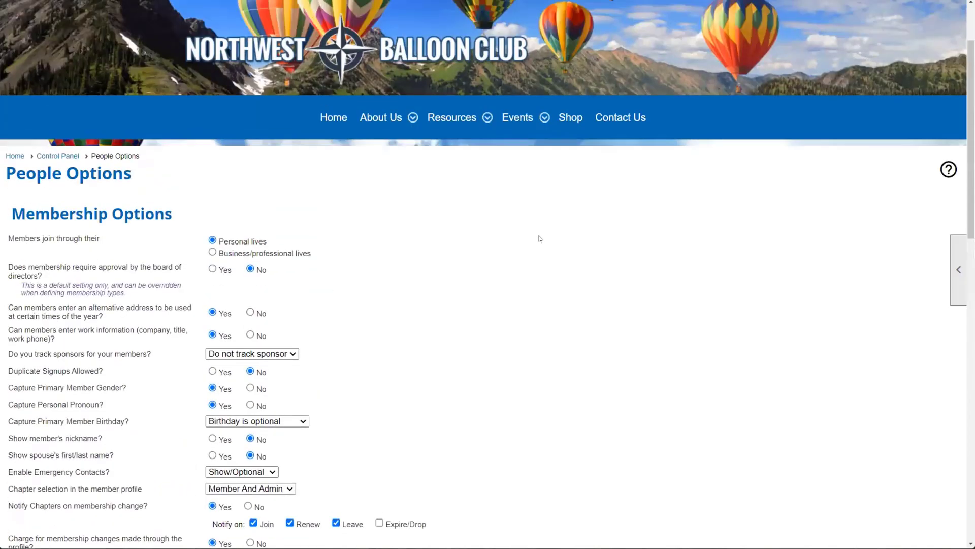
Reopen People Options, set adding secondary and tertiary members outside the wizards to No, and return to the Control Panel without saving.
key(alt+Left)
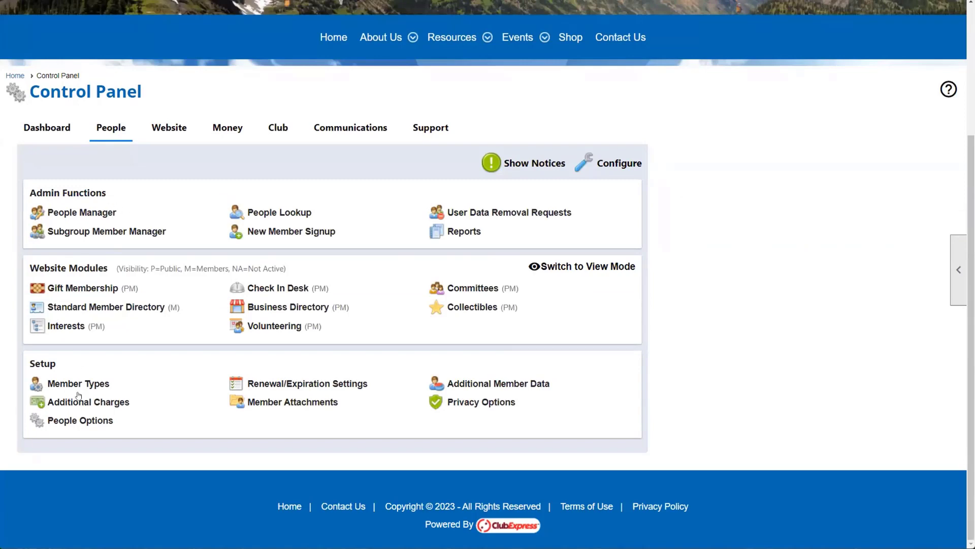
click(77, 421)
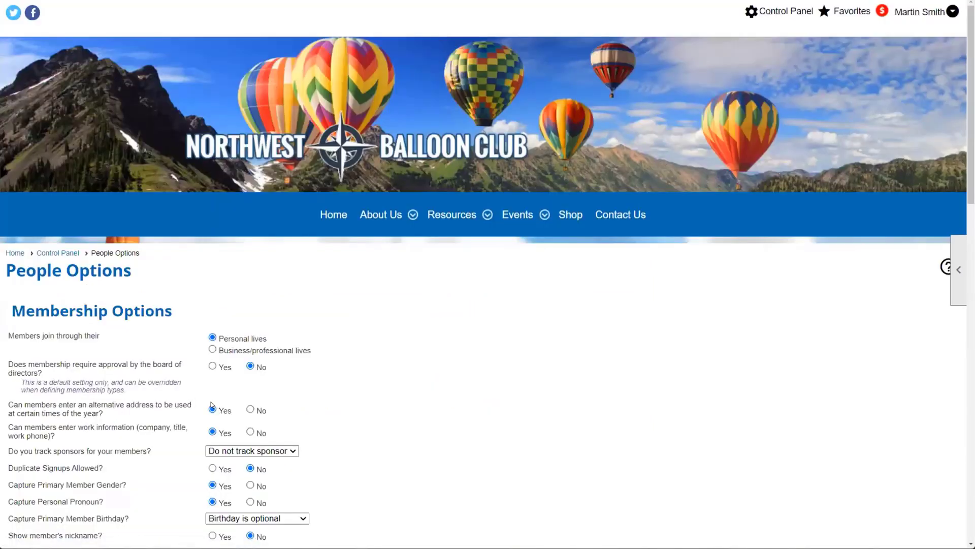
scroll(212, 405, down, 4)
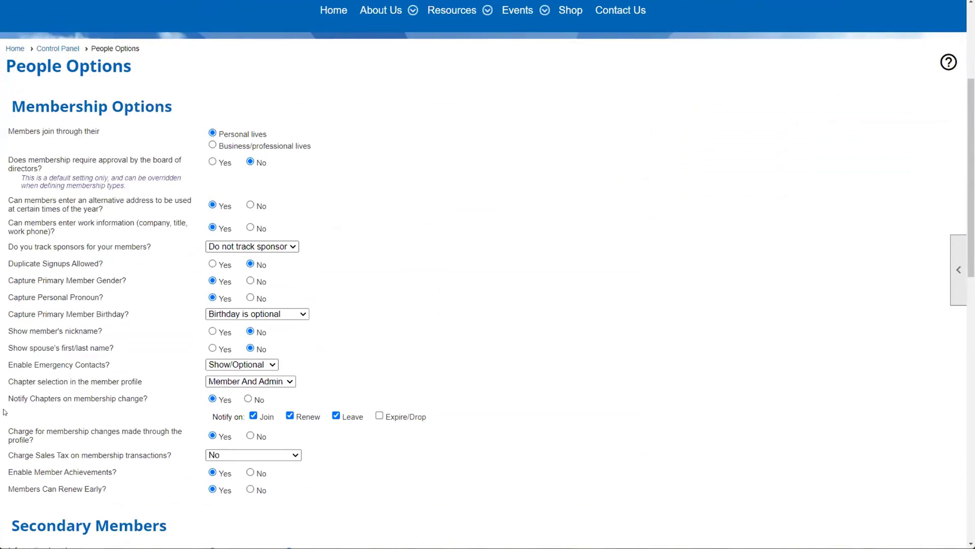
scroll(4, 411, down, 8)
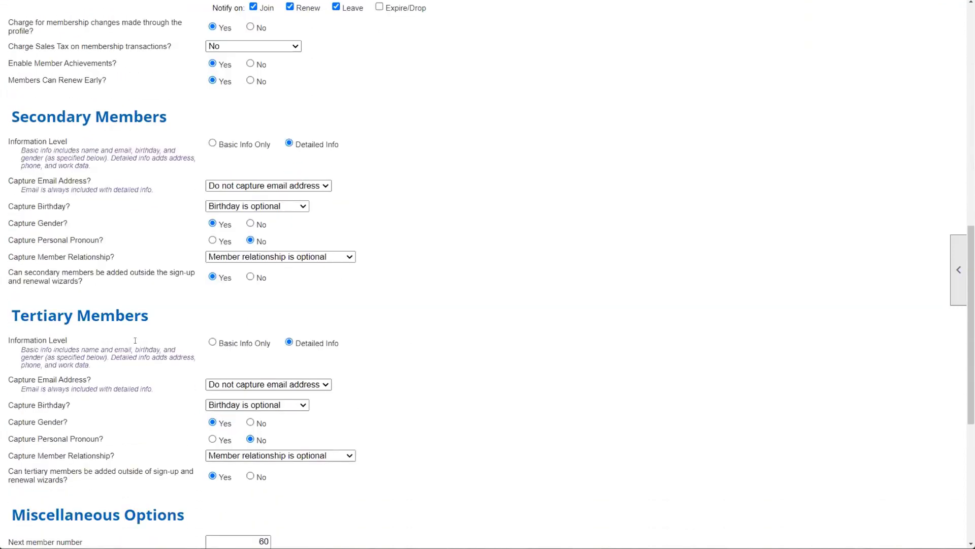
click(250, 276)
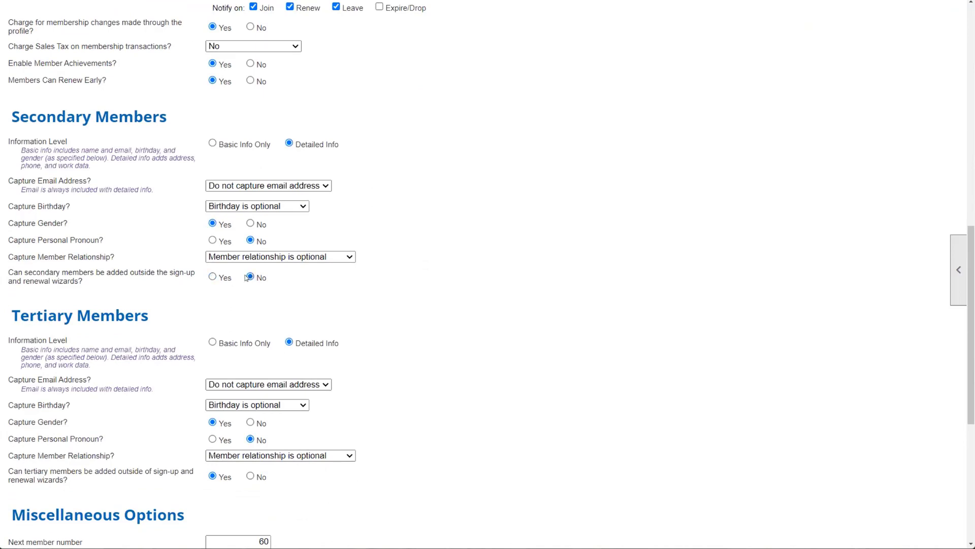
click(251, 476)
scroll(610, 392, up, 9)
scroll(613, 392, up, 3)
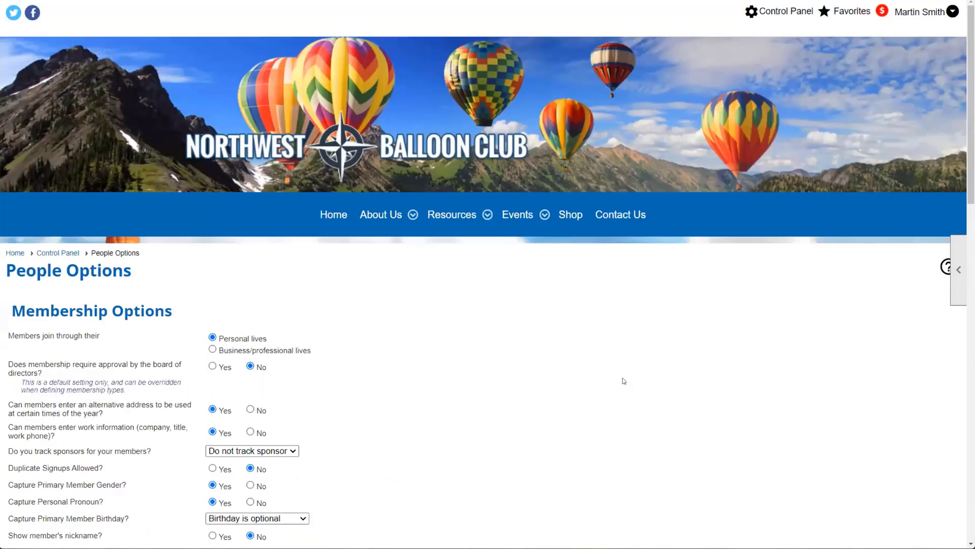
click(769, 13)
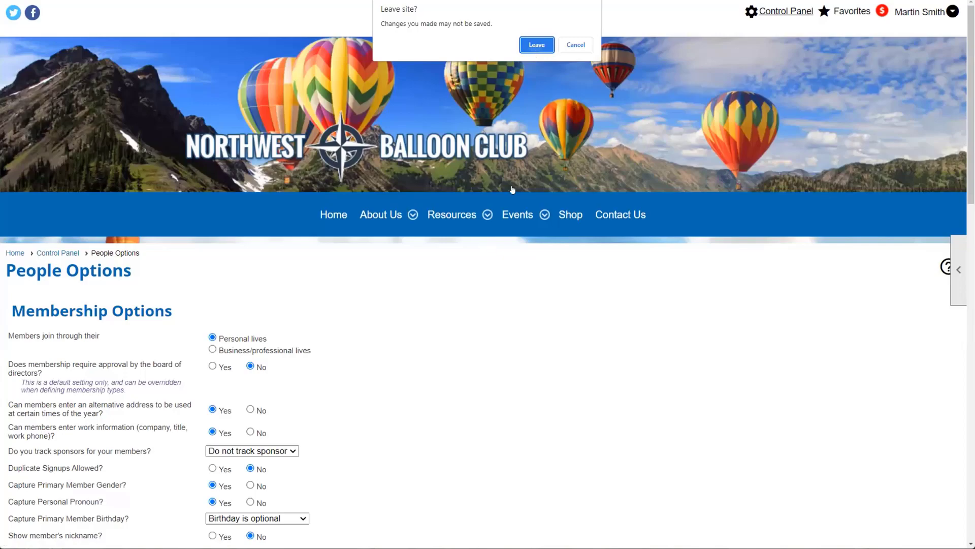
key(Return)
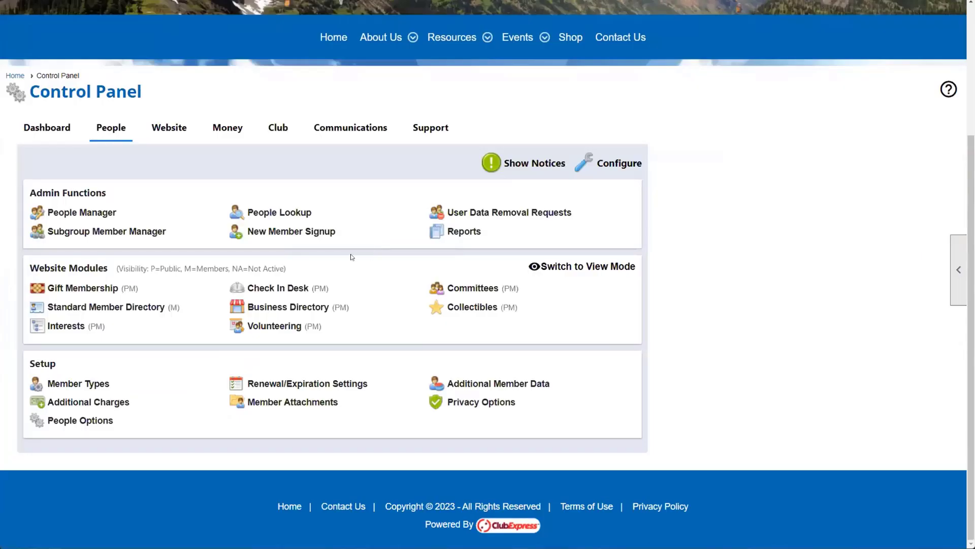
Open Member Signup Setup, toggle the Chapters/Additional Members page for members in the New Member Signup Wizard, and cancel the changes.
click(296, 232)
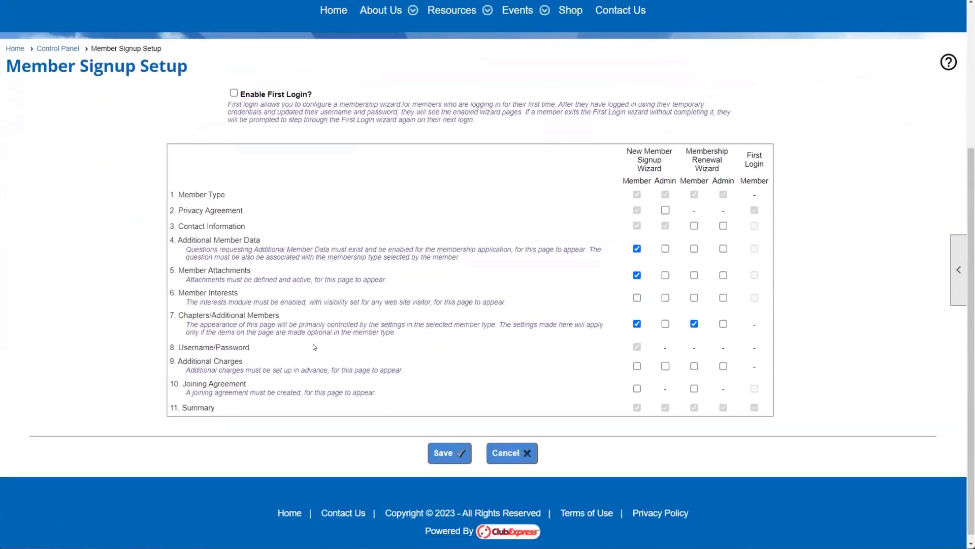
click(638, 324)
click(512, 452)
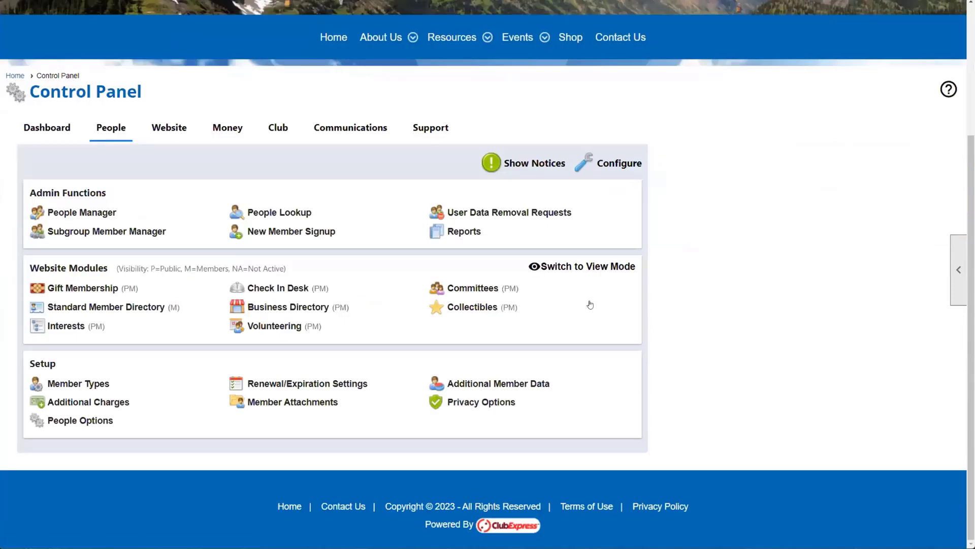